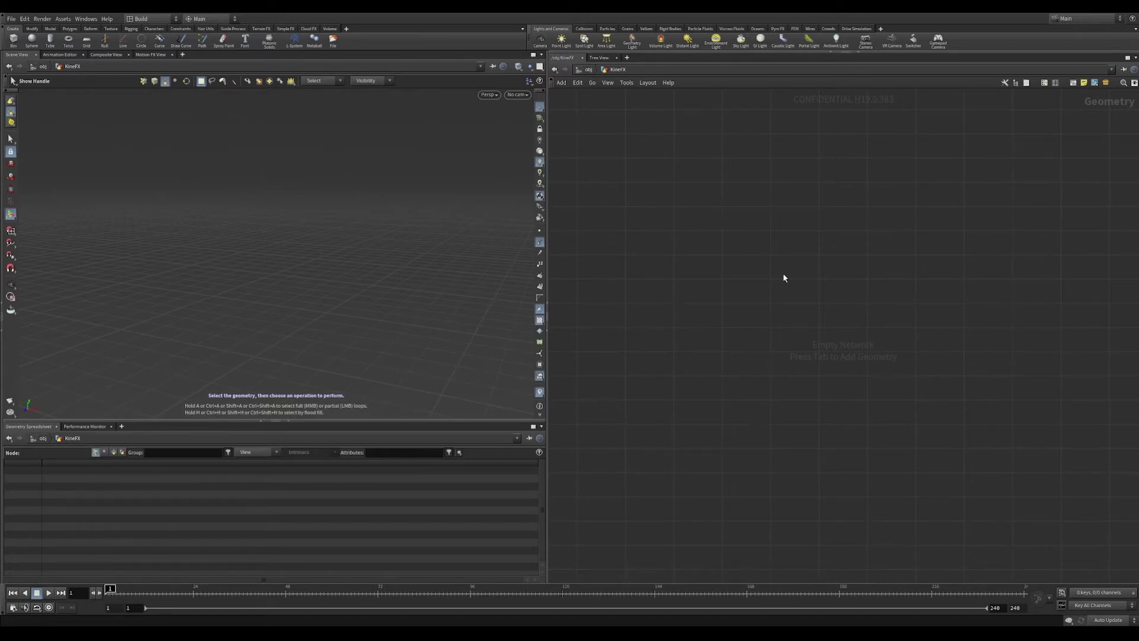
Add a Line node and set it to four points
key(Tab)
click(783, 274)
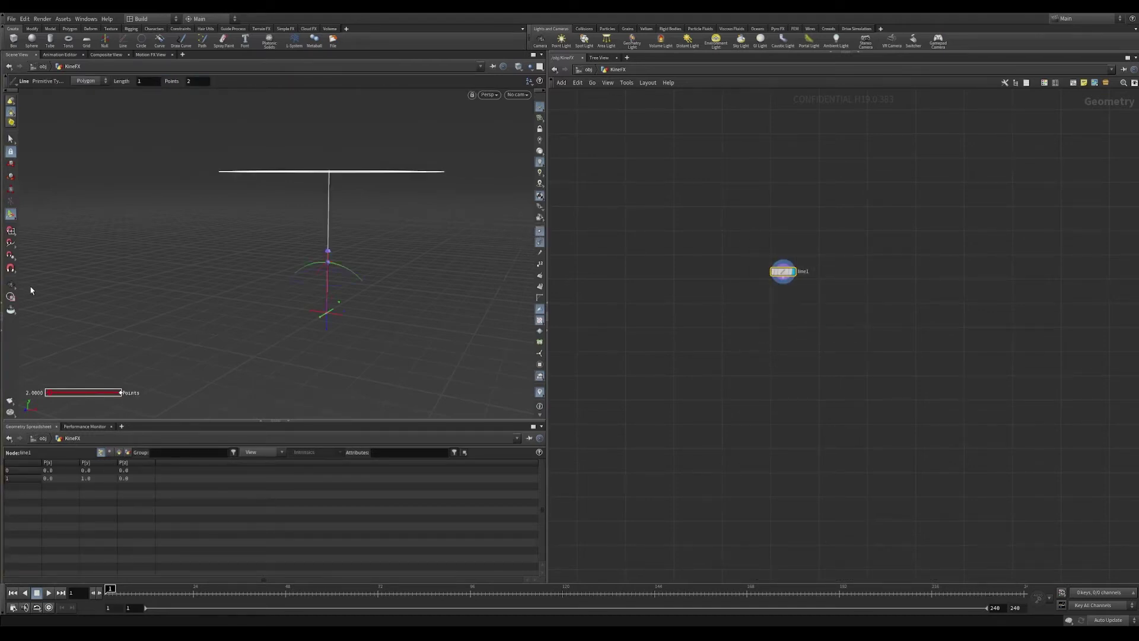
click(11, 284)
key(p)
drag(1025, 164, 1033, 164)
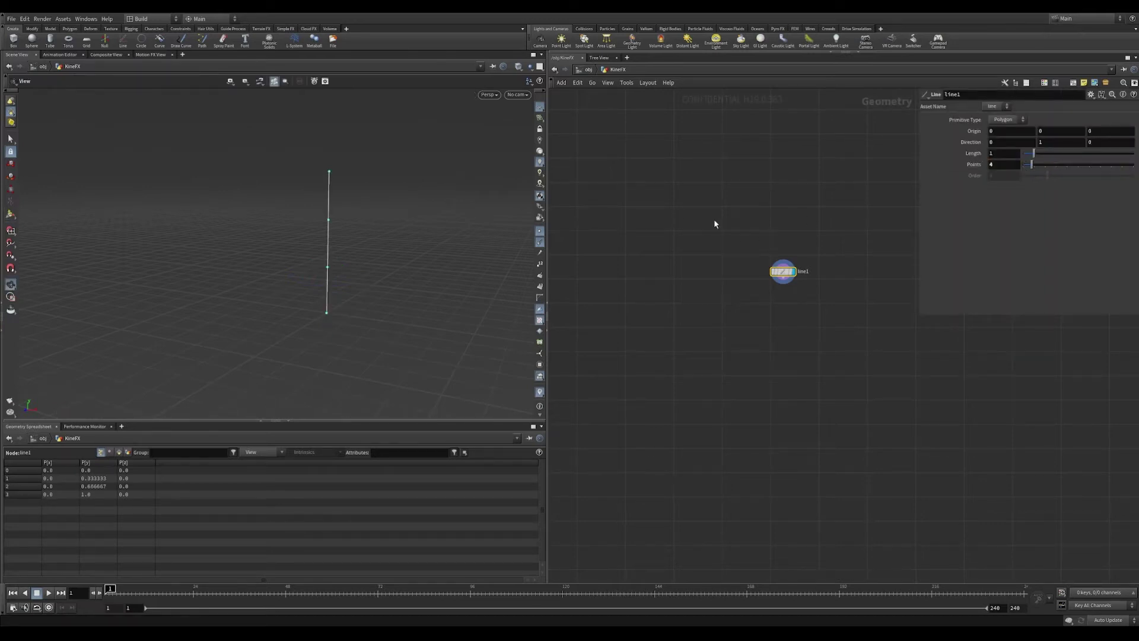
middle_drag(836, 326, 770, 314)
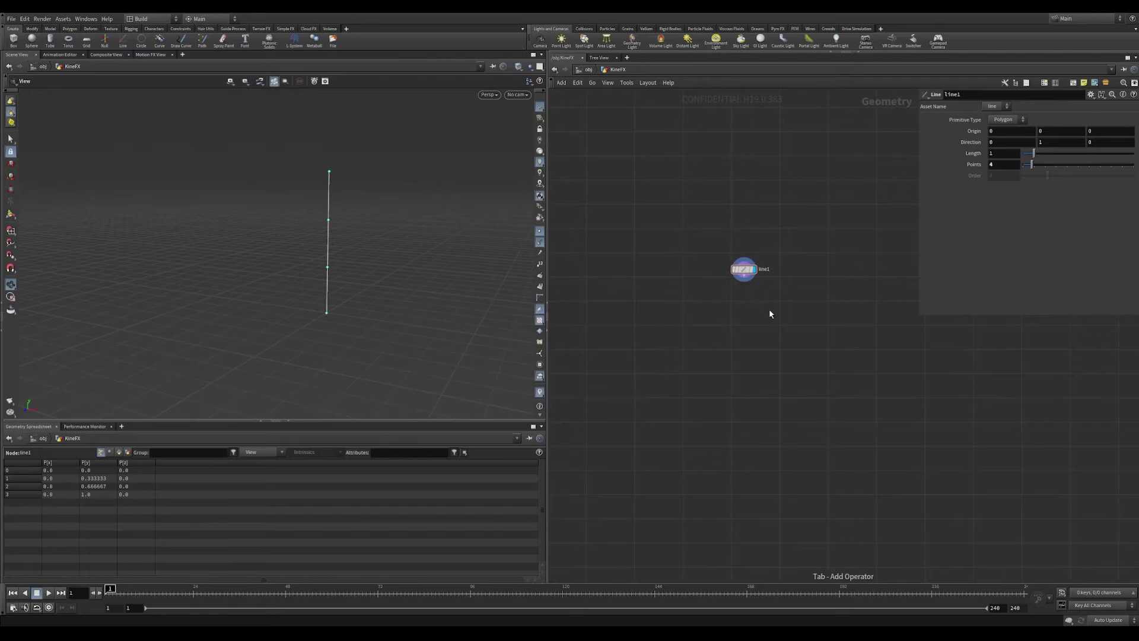
Wire the line into an Add node that deletes geometry but keeps points, and display it
key(Tab)
text(add)
key(Return)
click(770, 317)
scroll(774, 307, up, 3)
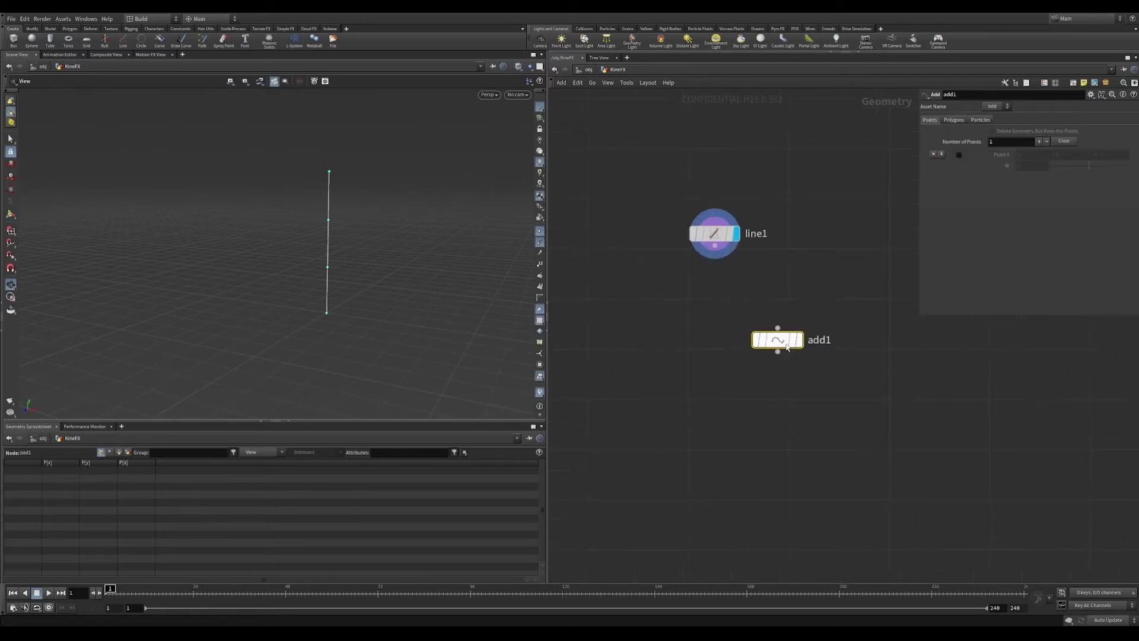
drag(780, 346, 805, 334)
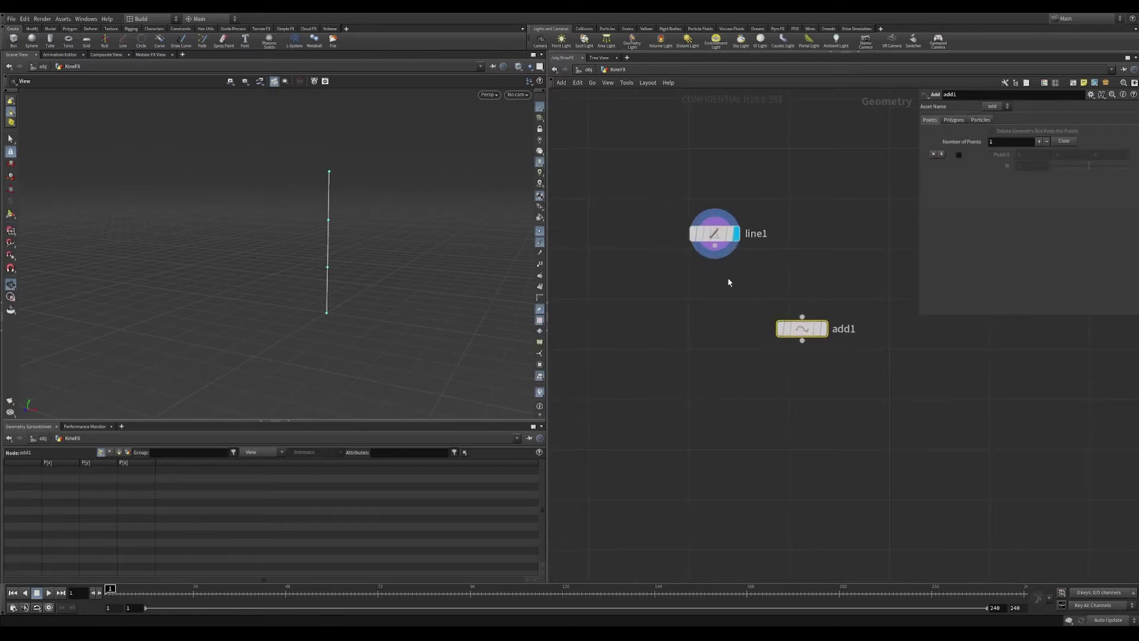
drag(719, 256, 810, 306)
drag(715, 245, 802, 318)
click(992, 131)
click(824, 328)
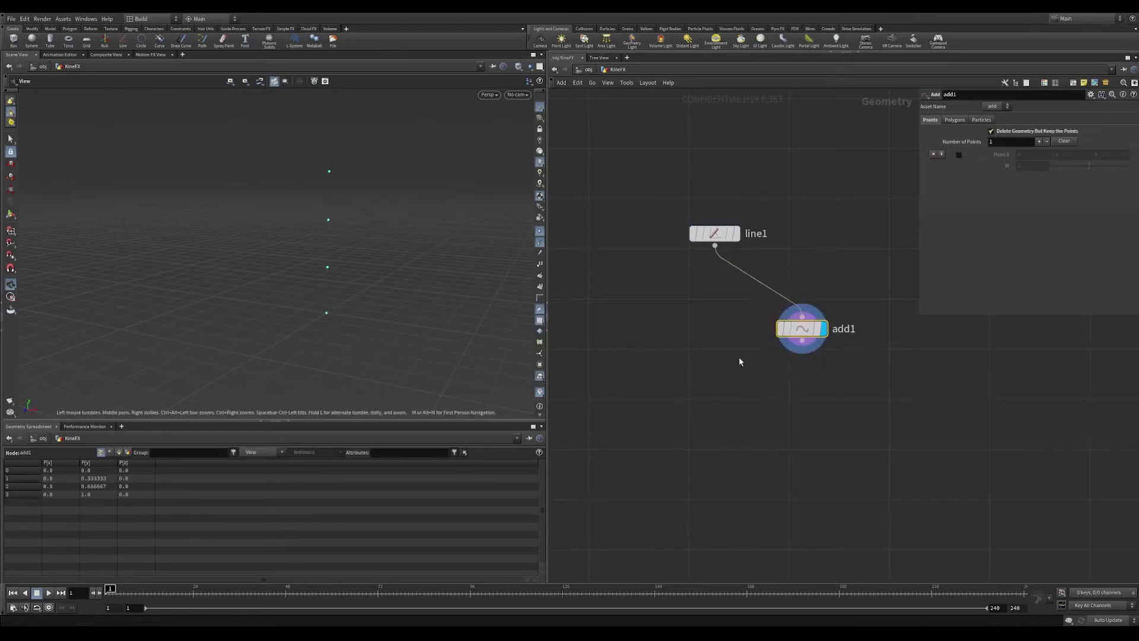
scroll(743, 325, down, 3)
drag(717, 261, 722, 269)
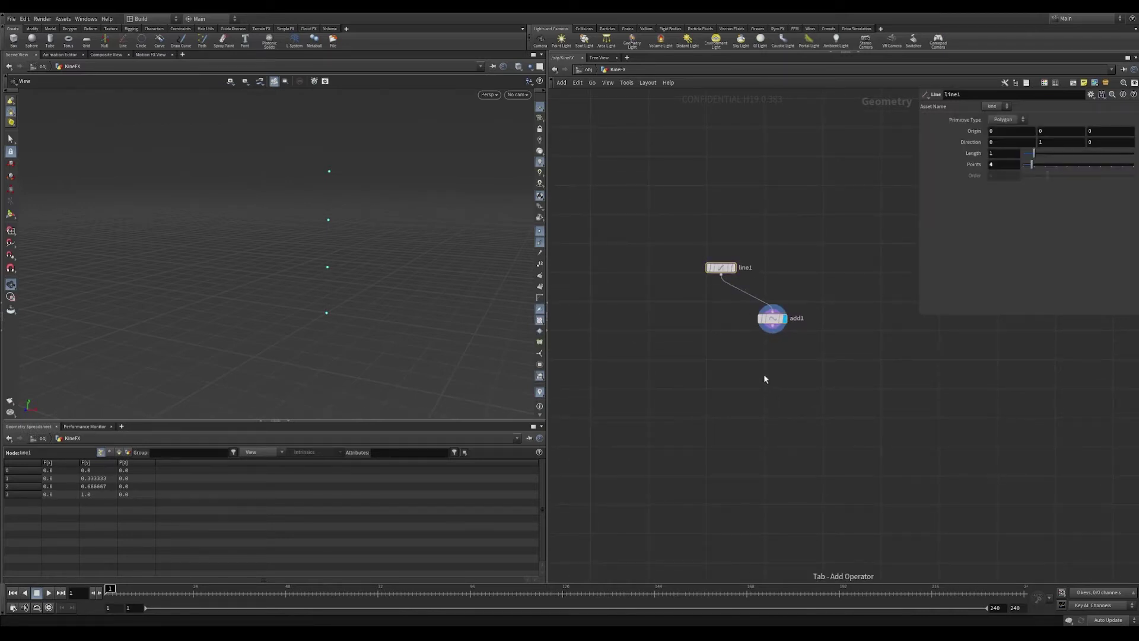
Add a Rig Pose node below add1 and move an upper joint left
click(771, 359)
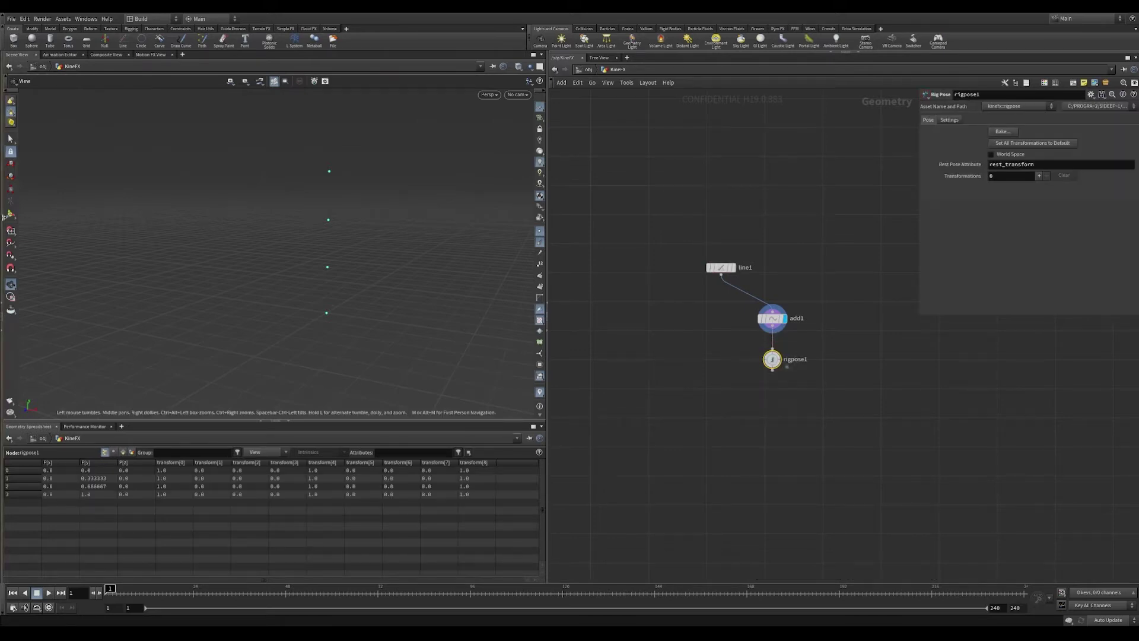
key(Return)
click(328, 220)
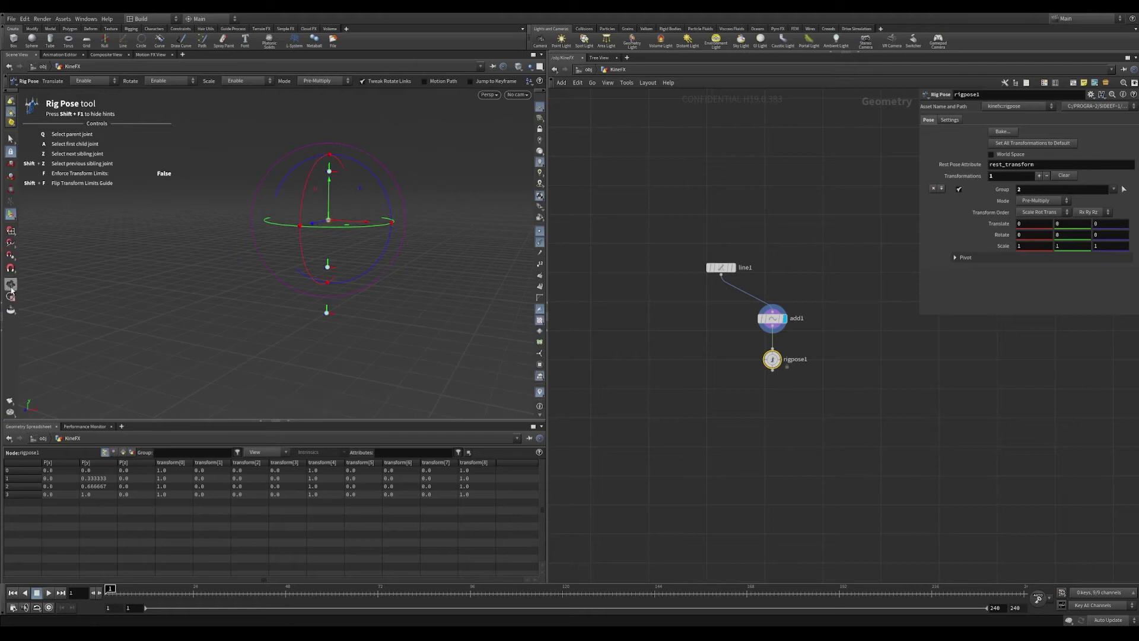
key(Escape)
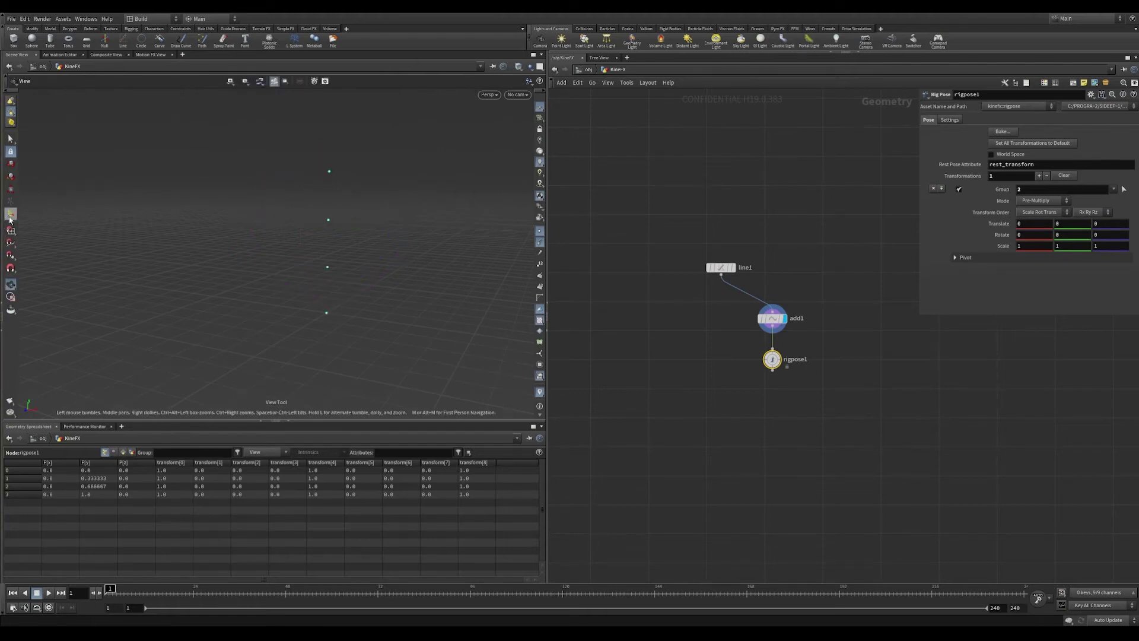
key(Return)
click(329, 221)
drag(328, 220, 315, 220)
Add an Attribute Copy copying P from rigpose1 onto line1, and display it
key(Tab)
key(Return)
click(714, 394)
drag(721, 274, 717, 388)
drag(780, 368, 728, 389)
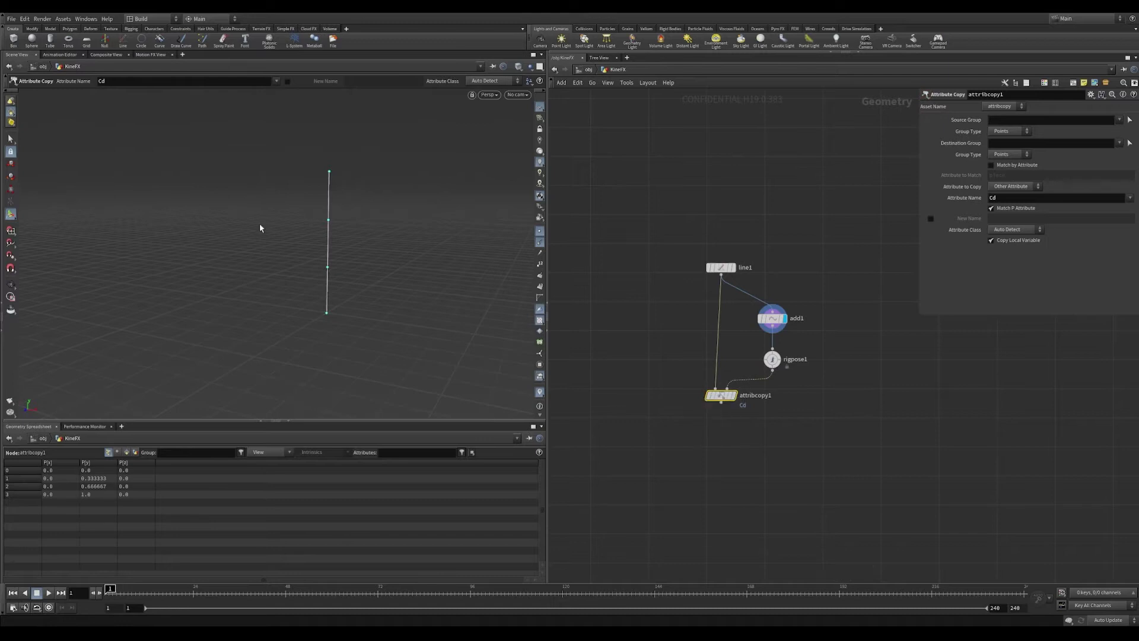
click(997, 197)
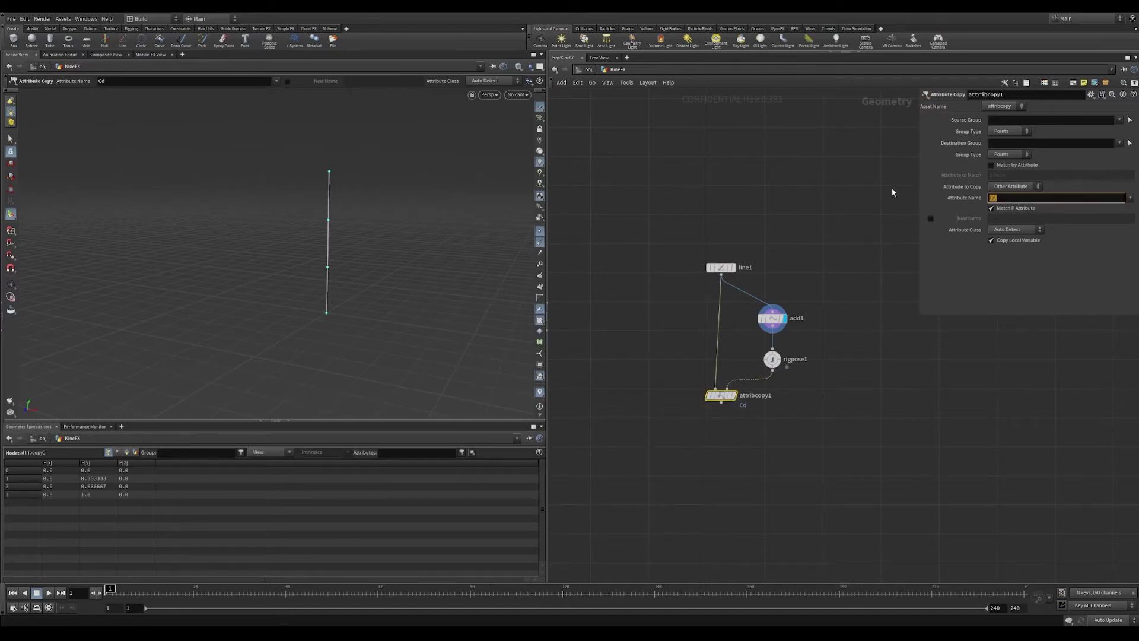
text(P)
key(Return)
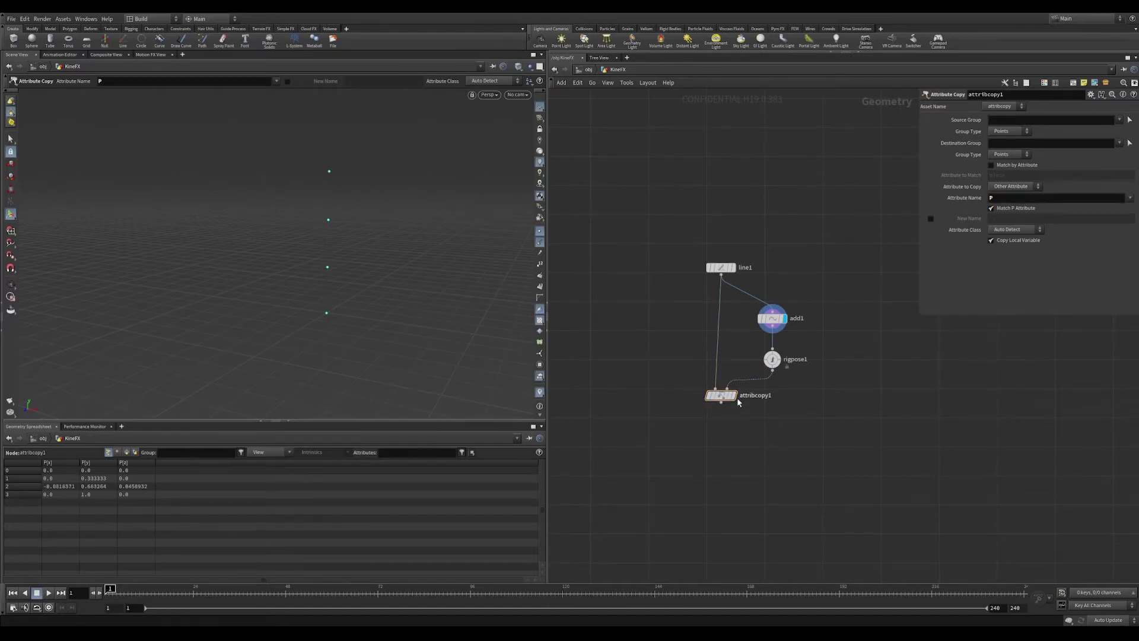
click(733, 395)
Add a Resample after attribcopy1 treating polygons as interpolating curves, length 0.05
key(Tab)
text(resample)
key(Return)
click(737, 448)
click(736, 447)
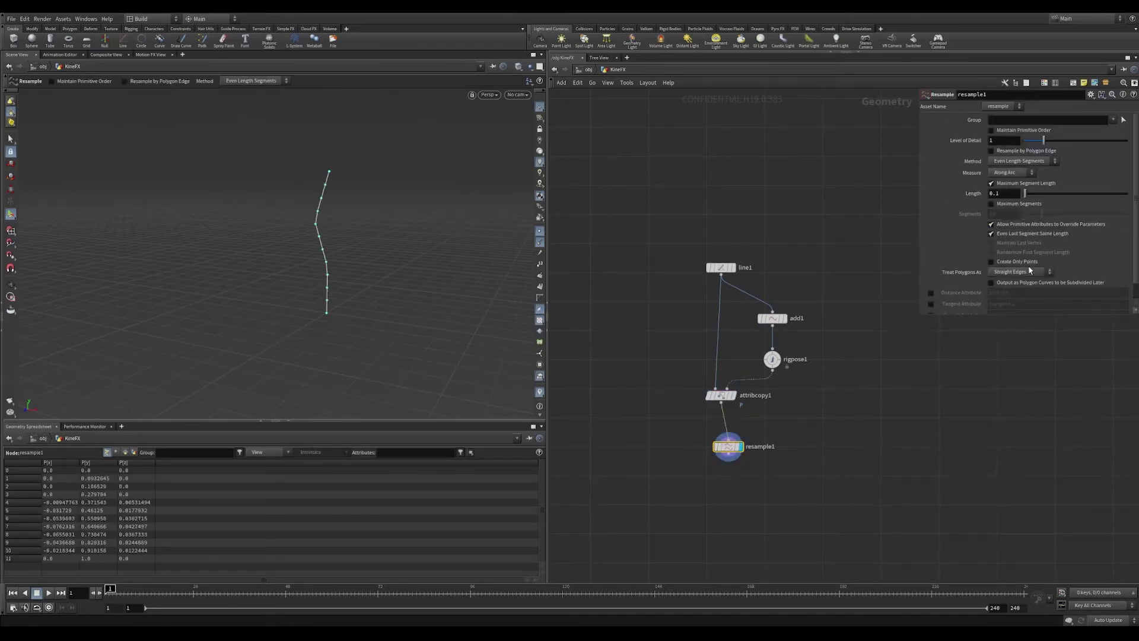
click(1022, 297)
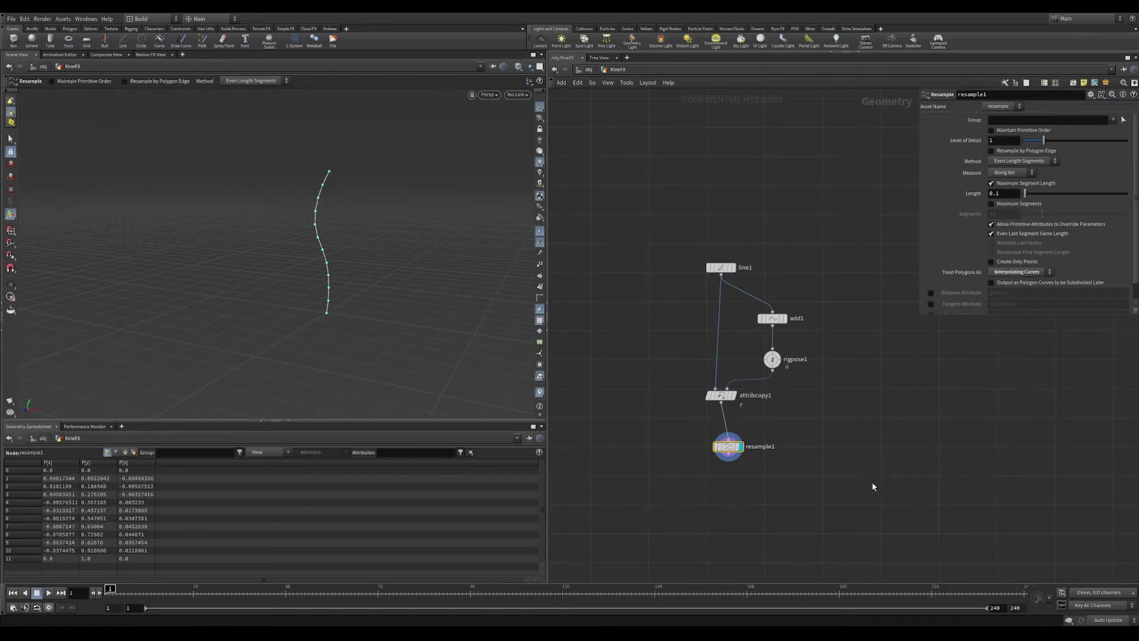
click(1006, 195)
text(5)
key(Return)
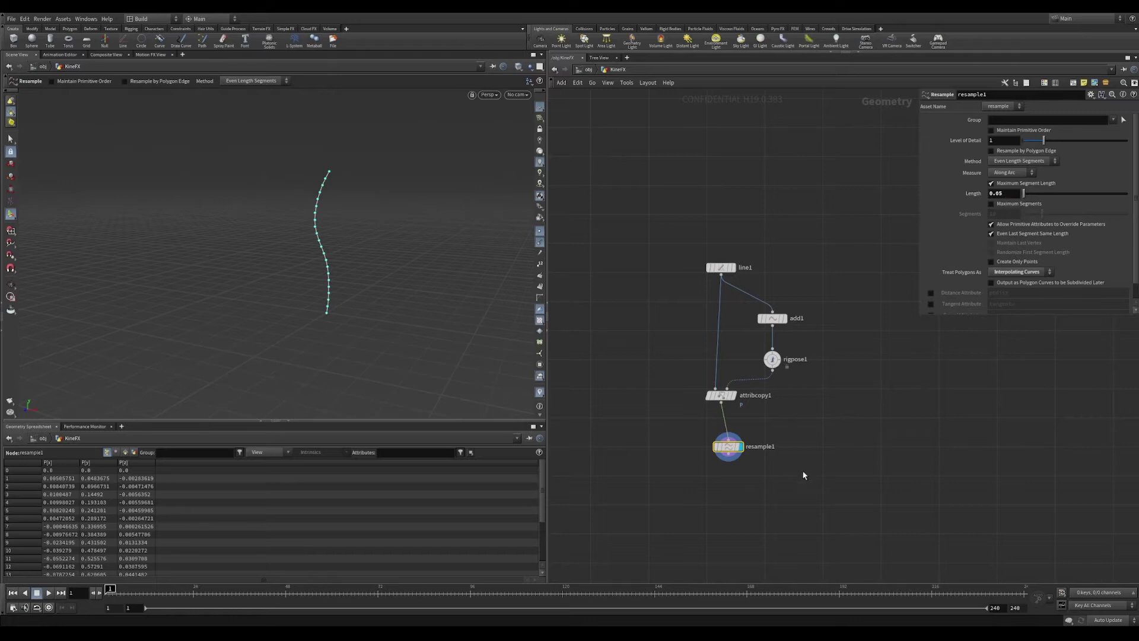
click(540, 231)
Move the middle and lower joints left to bend the curve into an S-shape
click(772, 359)
mouse_move(314, 225)
mouse_down()
mouse_move(273, 229)
mouse_move(369, 217)
mouse_up()
click(328, 267)
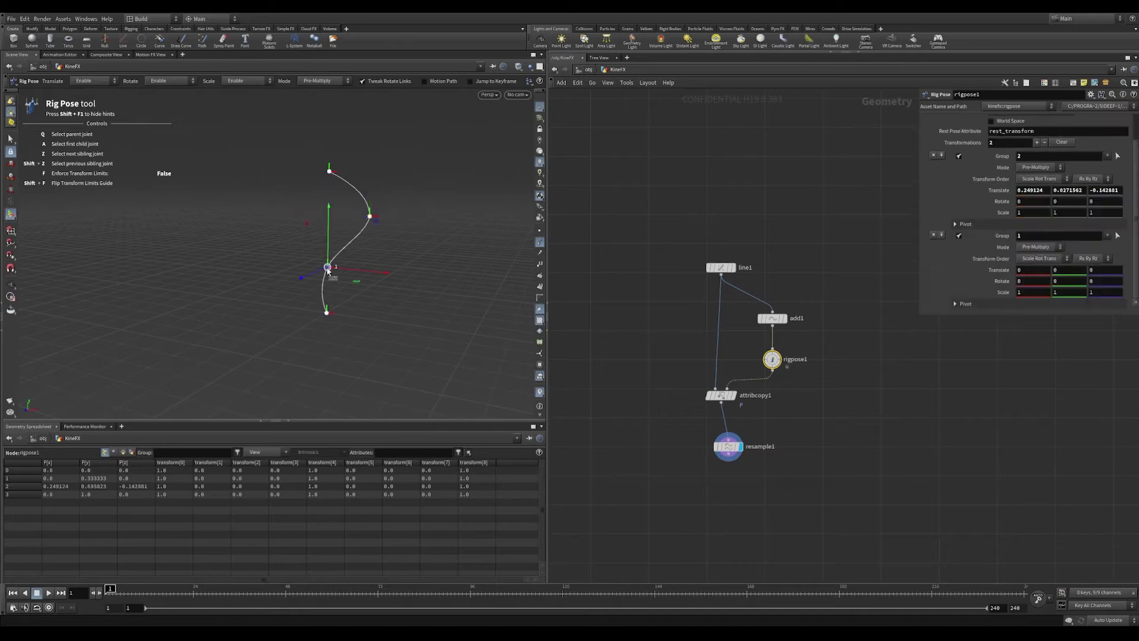
drag(328, 267, 301, 261)
click(370, 216)
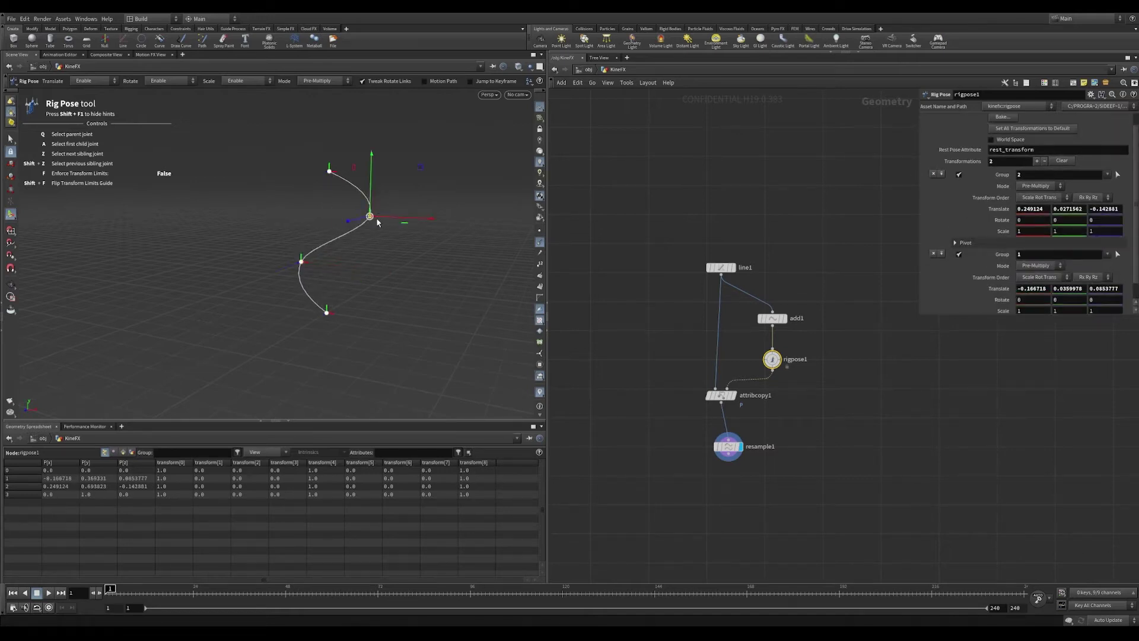
drag(370, 220, 309, 260)
click(300, 262)
Raise the top joint and reshape the upper part of the curve
click(768, 509)
middle_drag(768, 508, 785, 452)
mouse_move(781, 431)
mouse_down()
mouse_move(732, 377)
mouse_move(767, 386)
mouse_up()
drag(846, 347, 790, 299)
drag(329, 172, 340, 160)
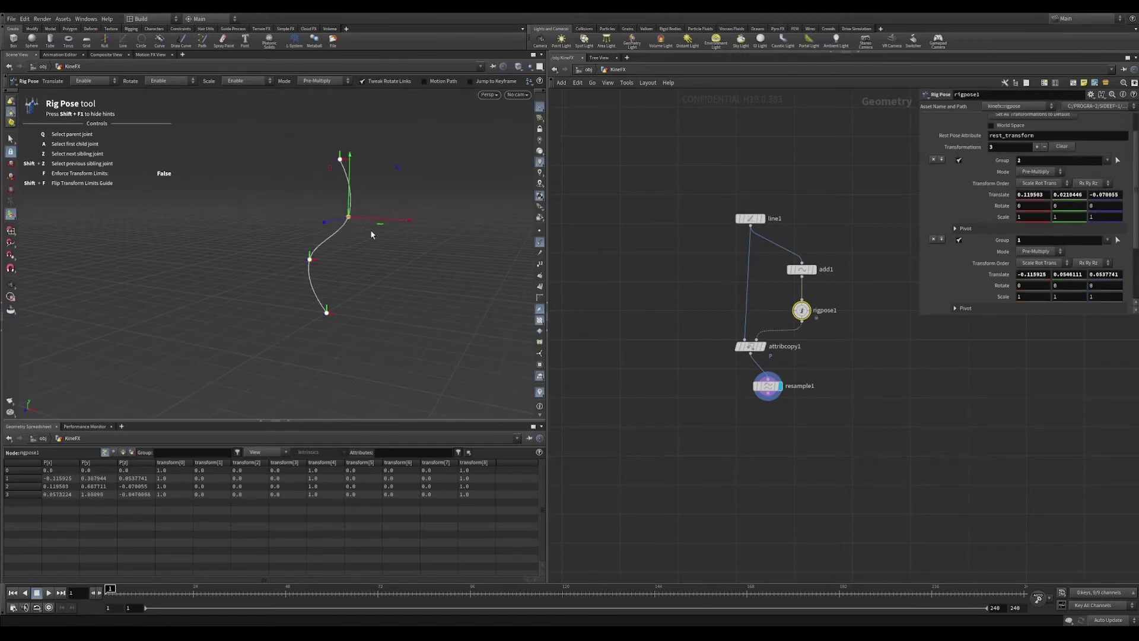
drag(348, 216, 351, 216)
scroll(764, 394, up, 2)
scroll(736, 404, down, 2)
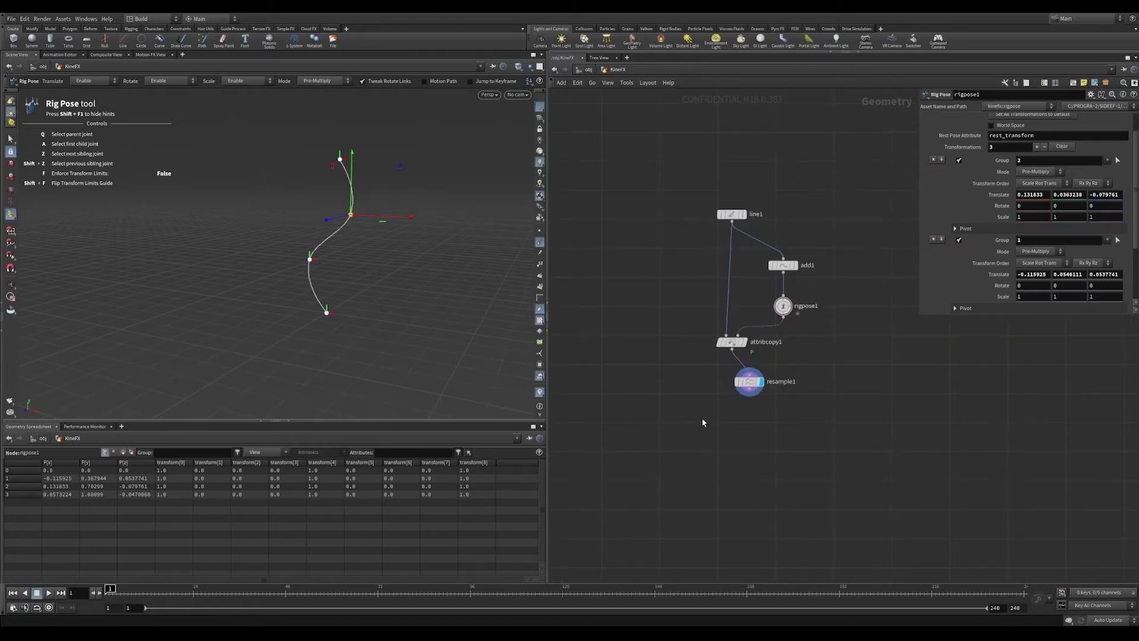
Add a second Resample on line1 with 0.05 segment length and display it
key(Tab)
text(resample)
key(Return)
click(677, 394)
drag(730, 224, 677, 383)
click(687, 393)
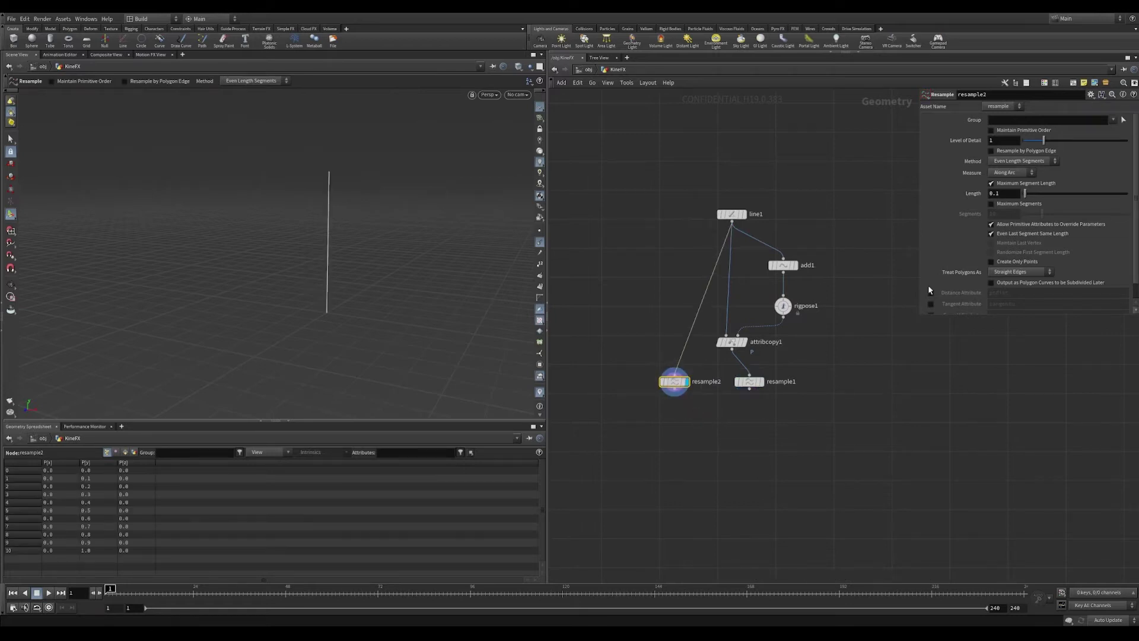
click(1007, 193)
text(5)
key(Return)
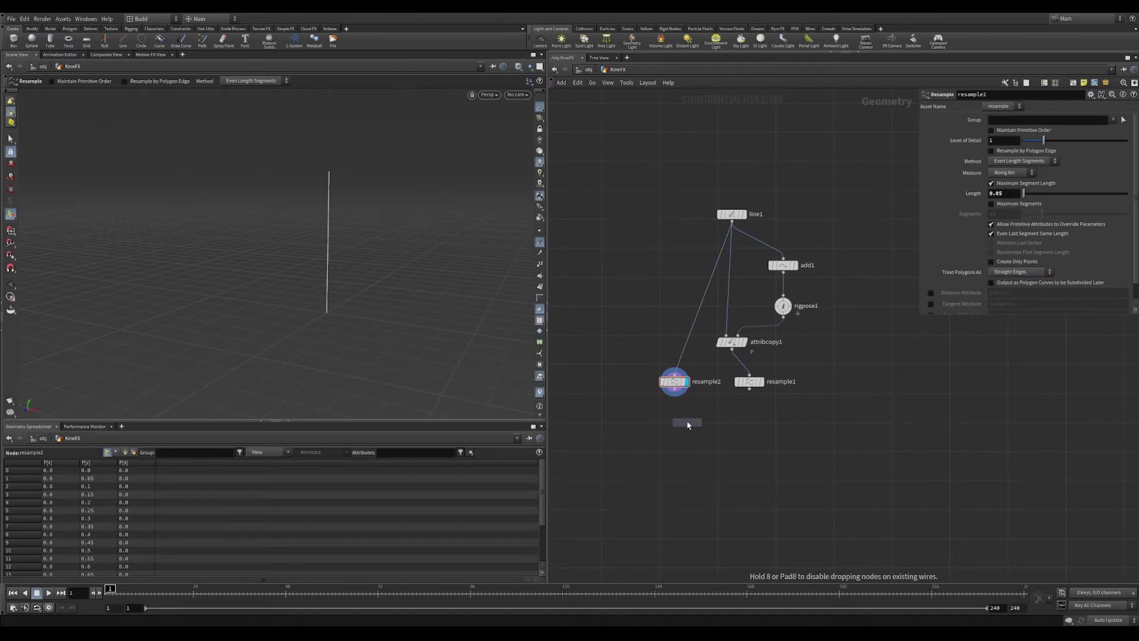
Add a Path Deform using resample1 as the curve, with forward direction Y
click(691, 424)
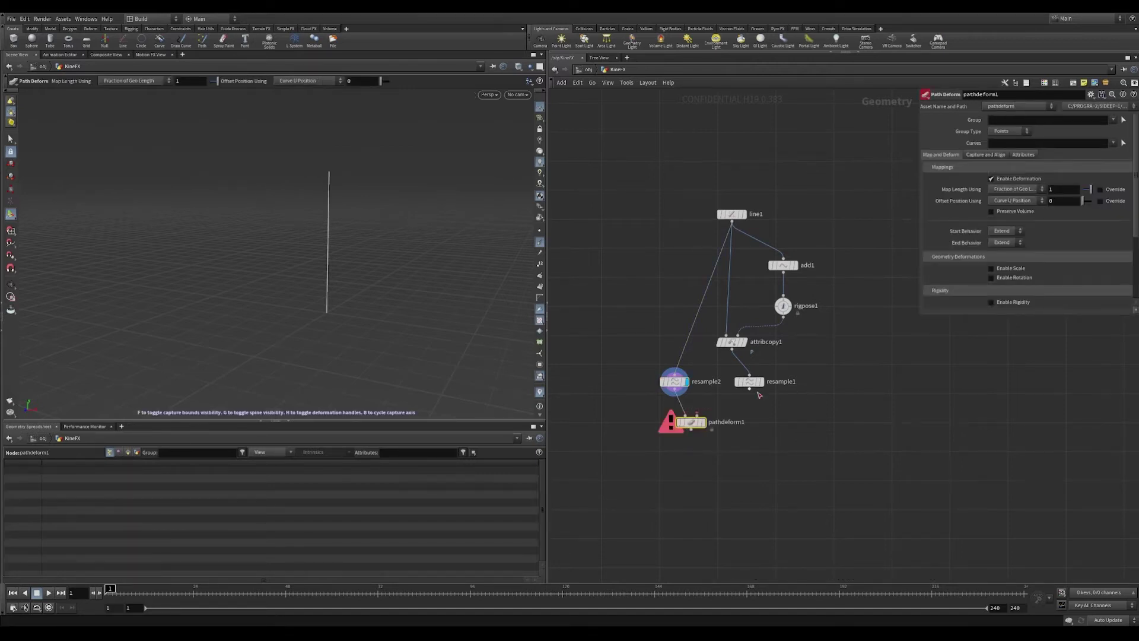
drag(748, 388, 709, 417)
click(708, 416)
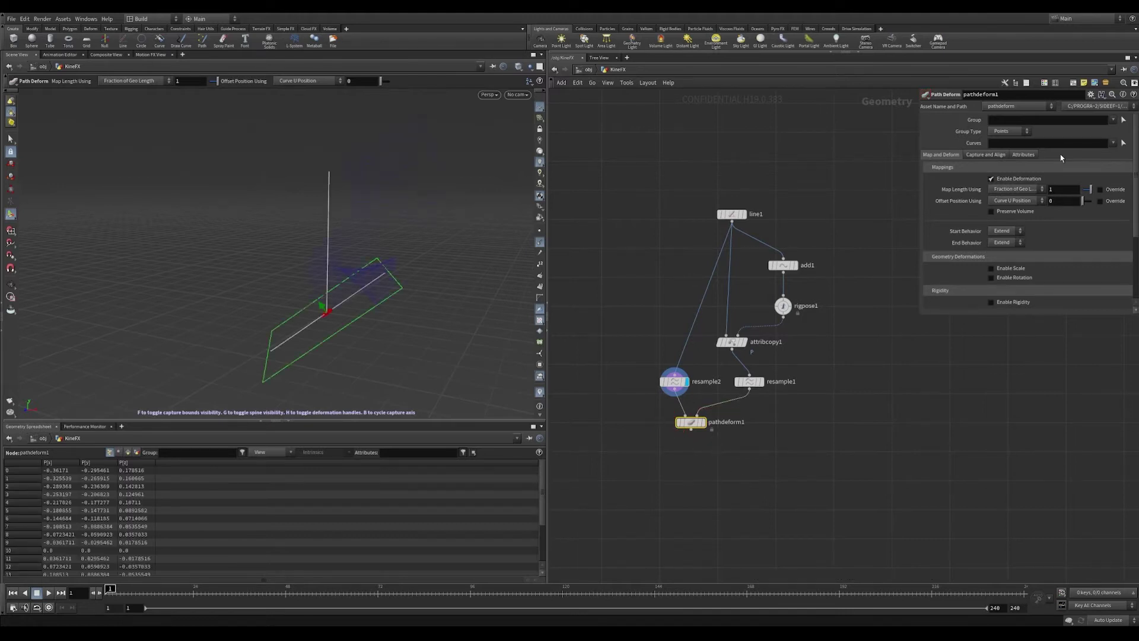
click(975, 156)
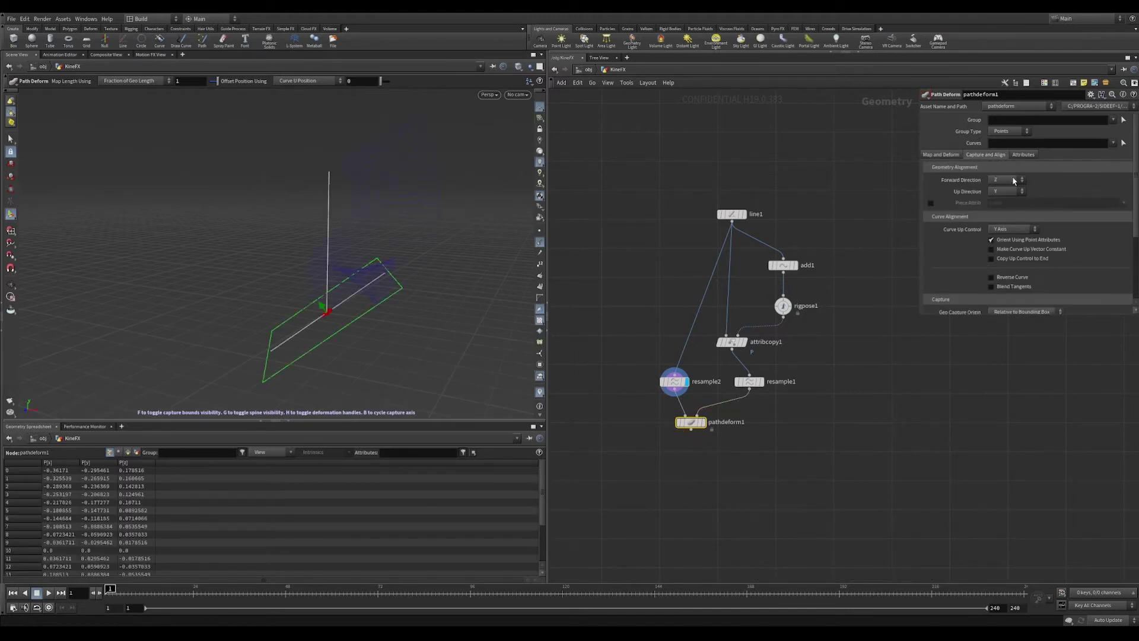
click(1005, 195)
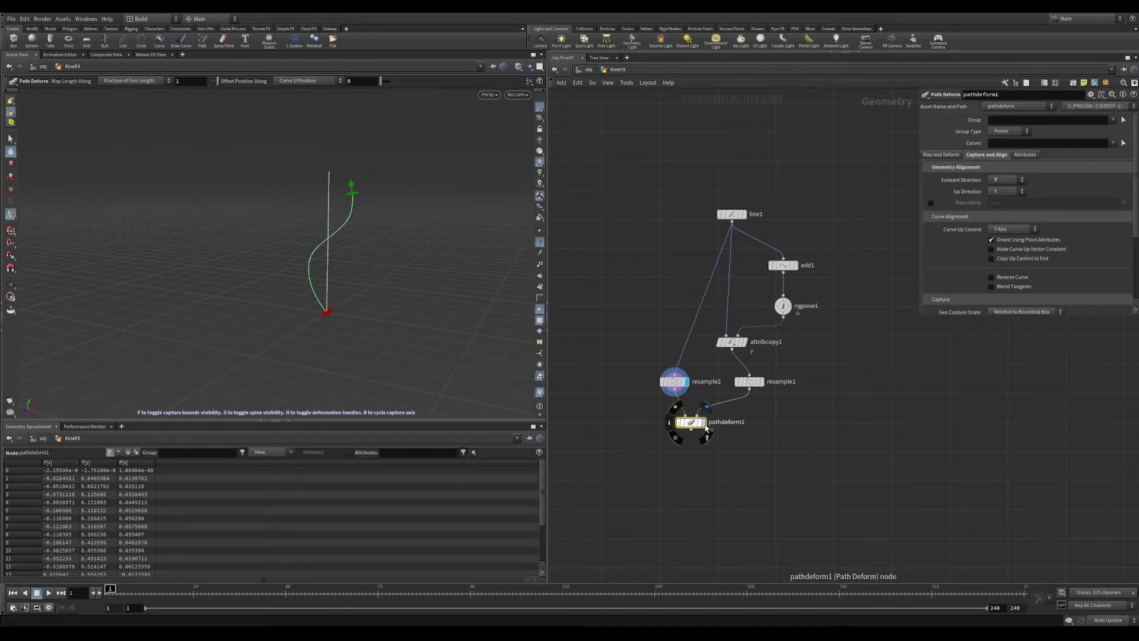
Adjust the top and middle joints in Rig Pose to reshape the curve
key(Escape)
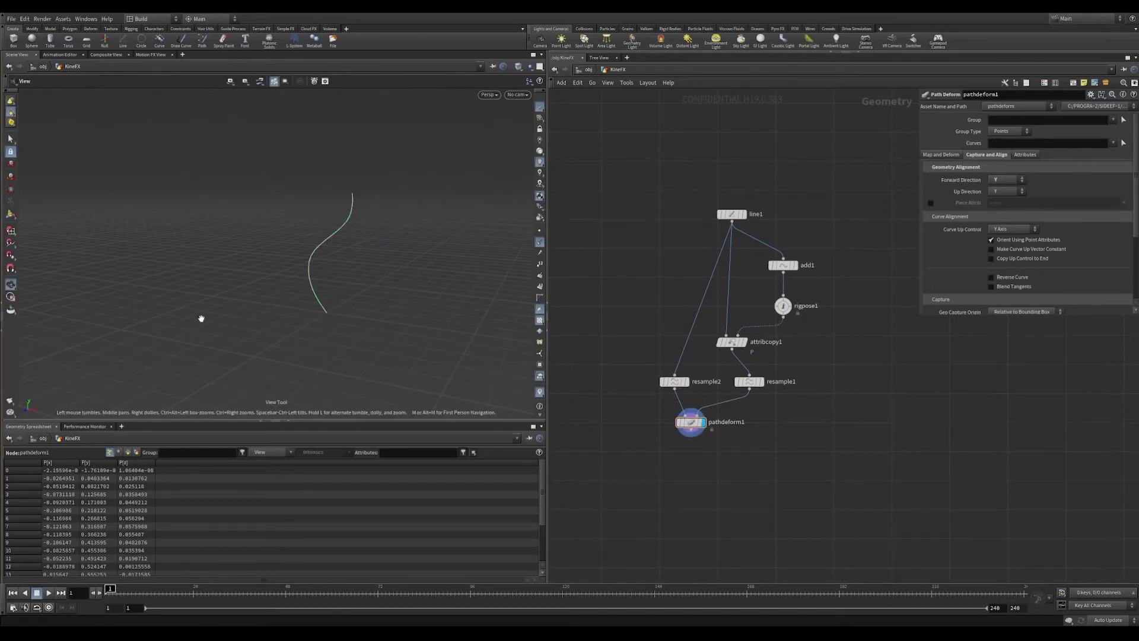
click(782, 306)
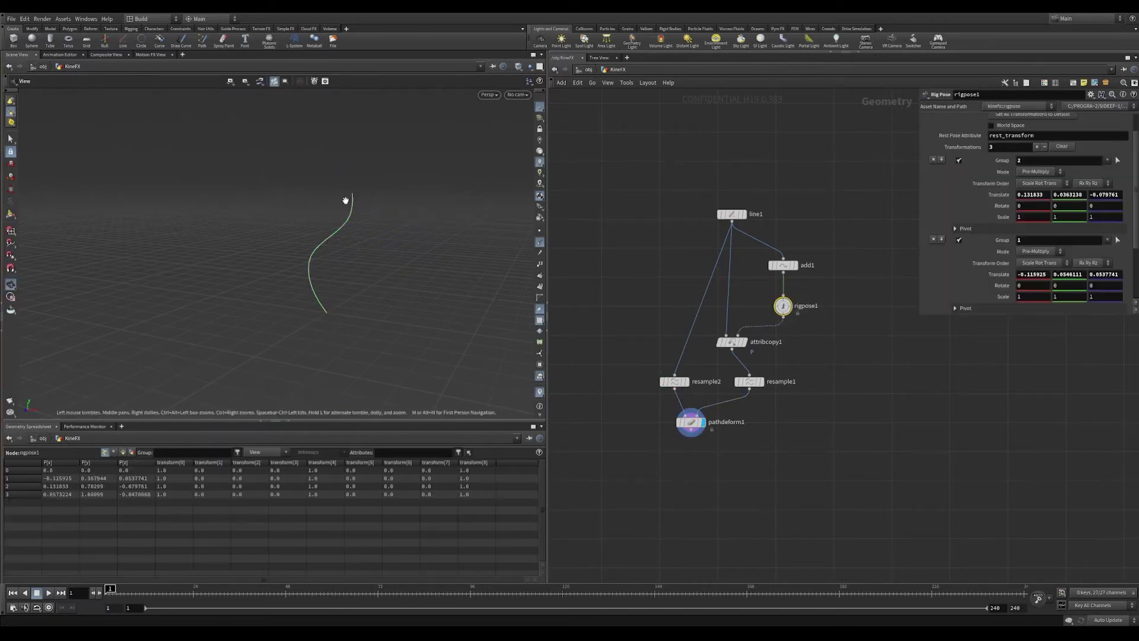
click(11, 214)
click(348, 219)
mouse_move(310, 259)
mouse_down()
mouse_move(417, 273)
mouse_move(306, 257)
mouse_up()
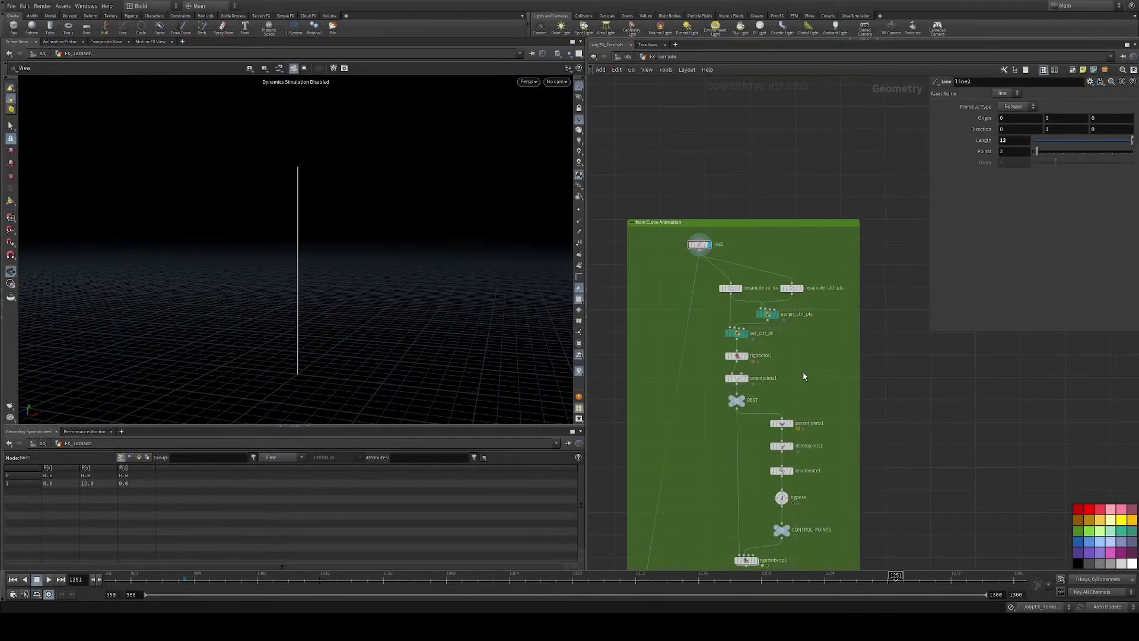
scroll(784, 338, up, 3)
Display resample_joints, resample_ctrl_pts, assign_ctrl_pts and set_ctrl_pt, inspecting their point data
key(r)
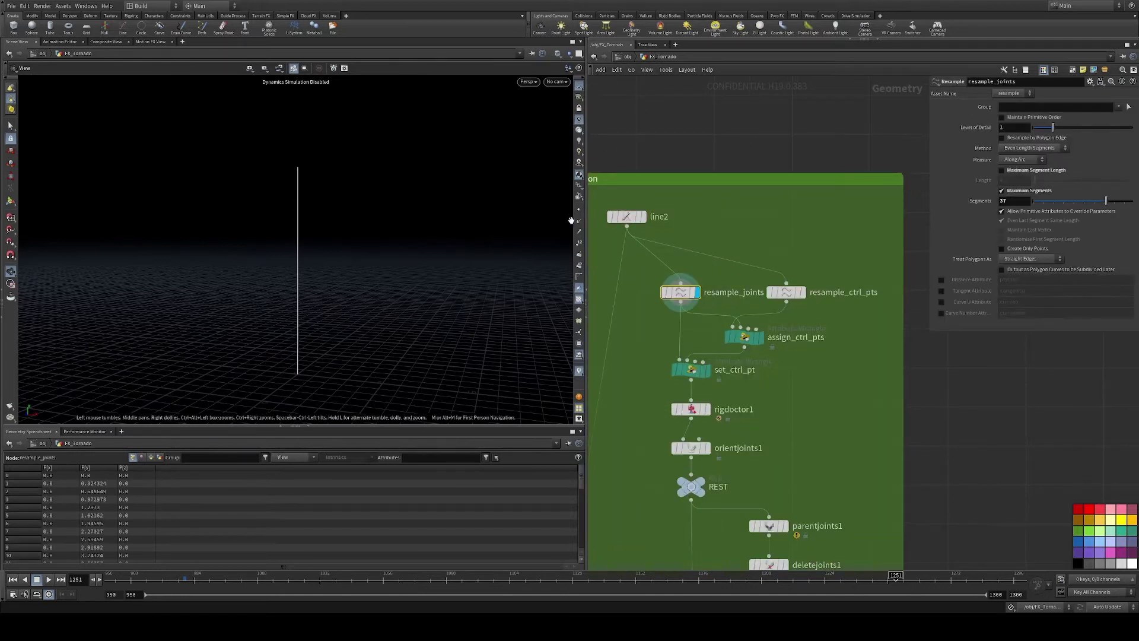
drag(330, 240, 396, 329)
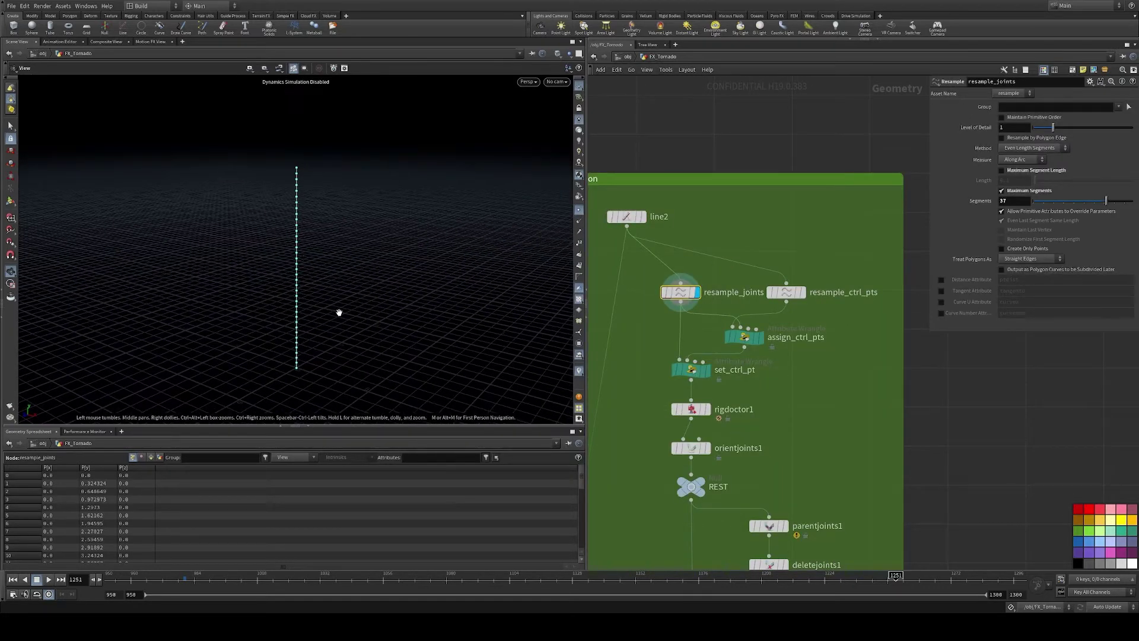
drag(333, 312, 360, 317)
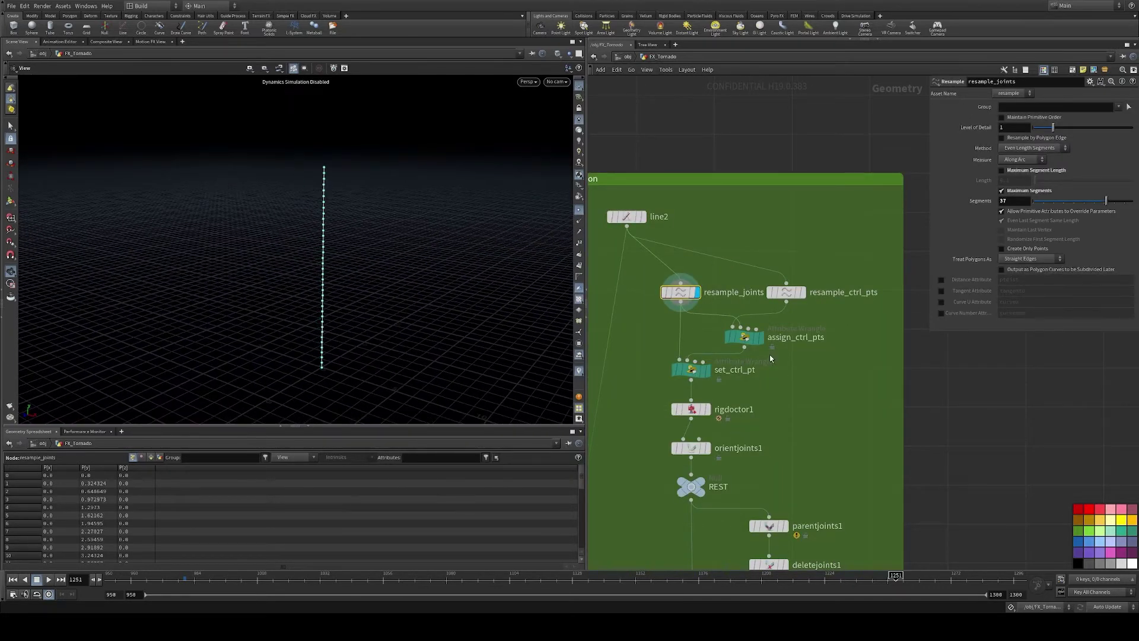
click(801, 292)
drag(328, 279, 350, 262)
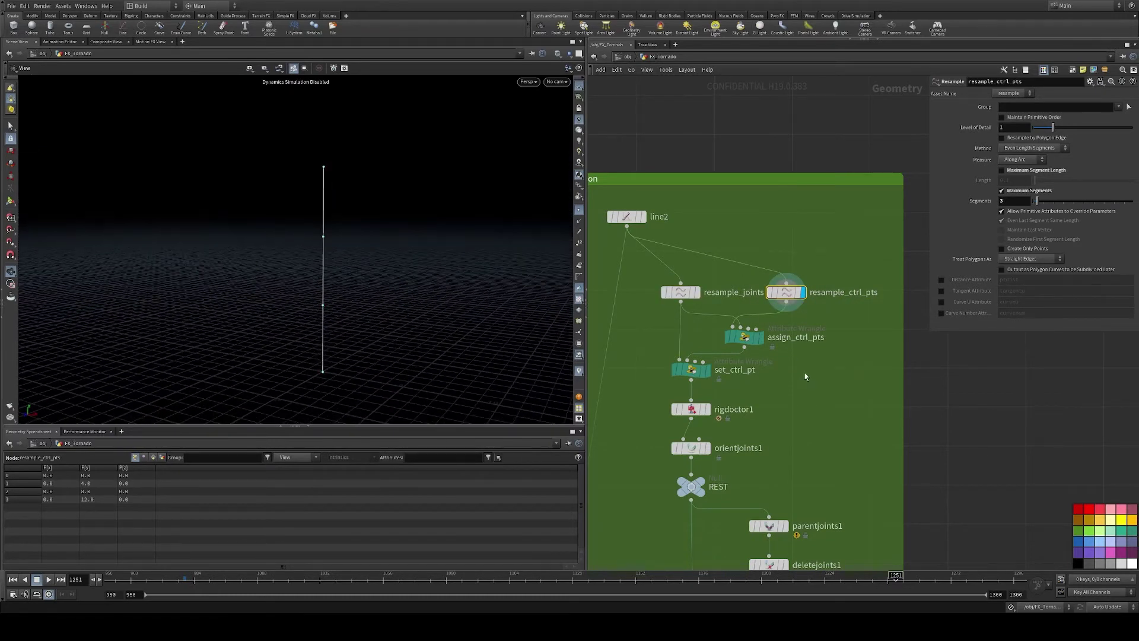
click(760, 336)
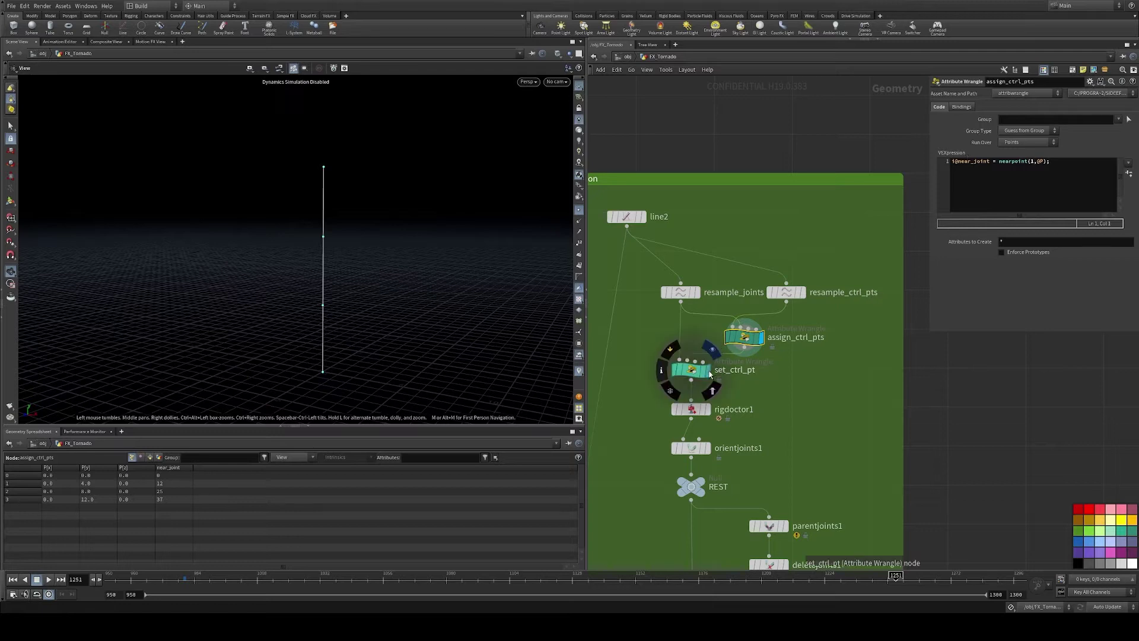
click(692, 369)
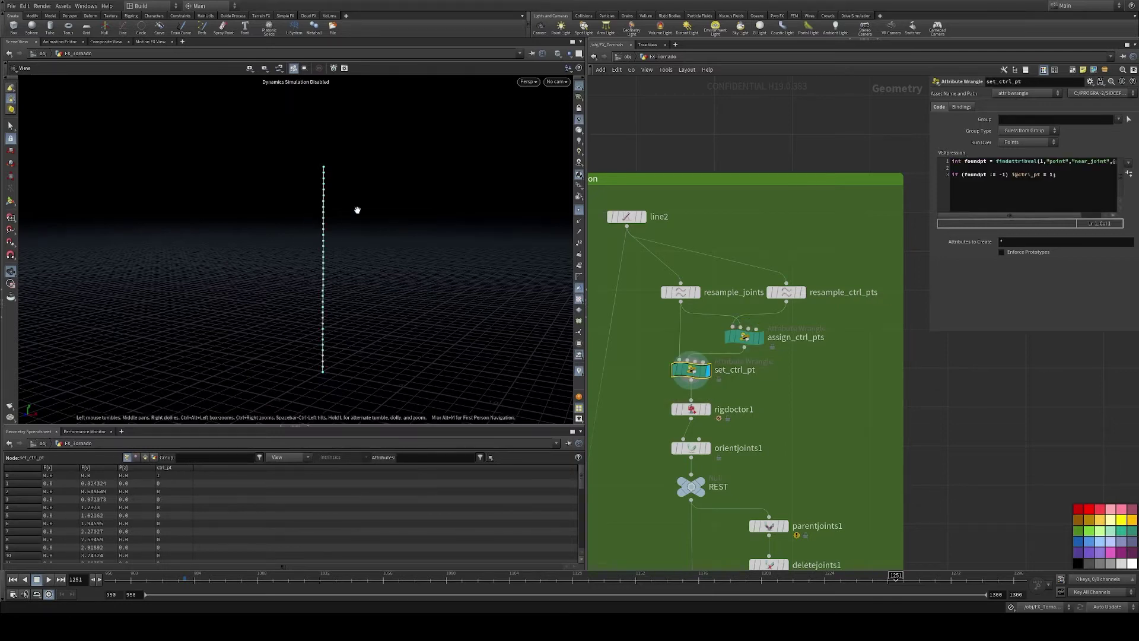
drag(240, 425, 241, 322)
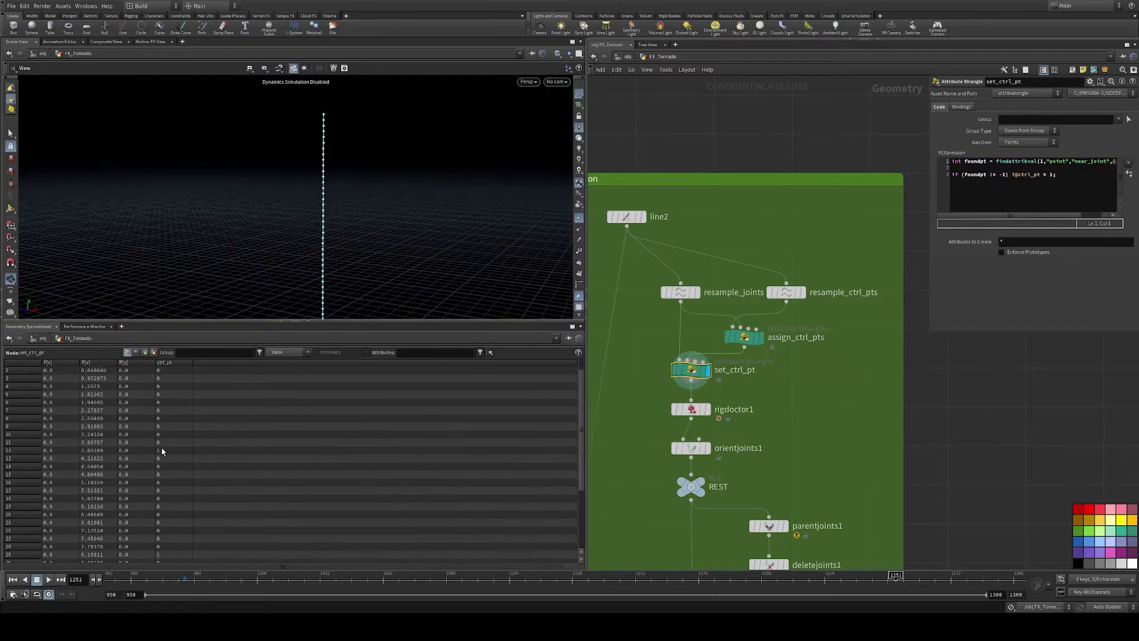
scroll(179, 514, down, 5)
scroll(179, 515, up, 4)
scroll(179, 515, up, 1)
drag(326, 324, 326, 381)
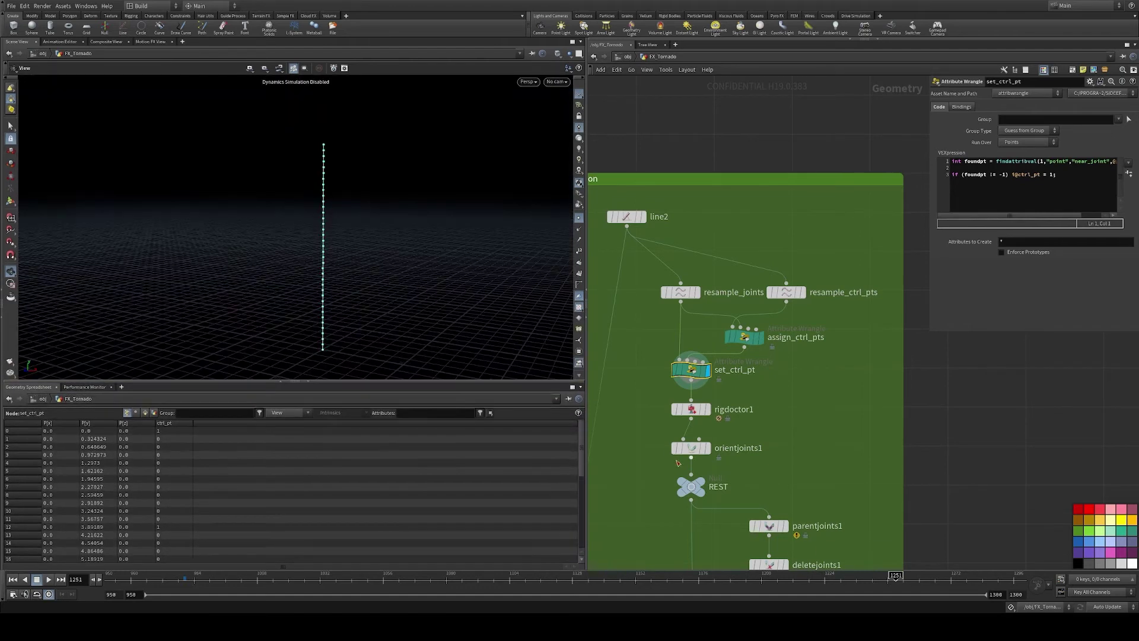
Inspect orientjoints1 with orientation axes, then parentjoints1, deletejoints1 and enumerate1
click(696, 452)
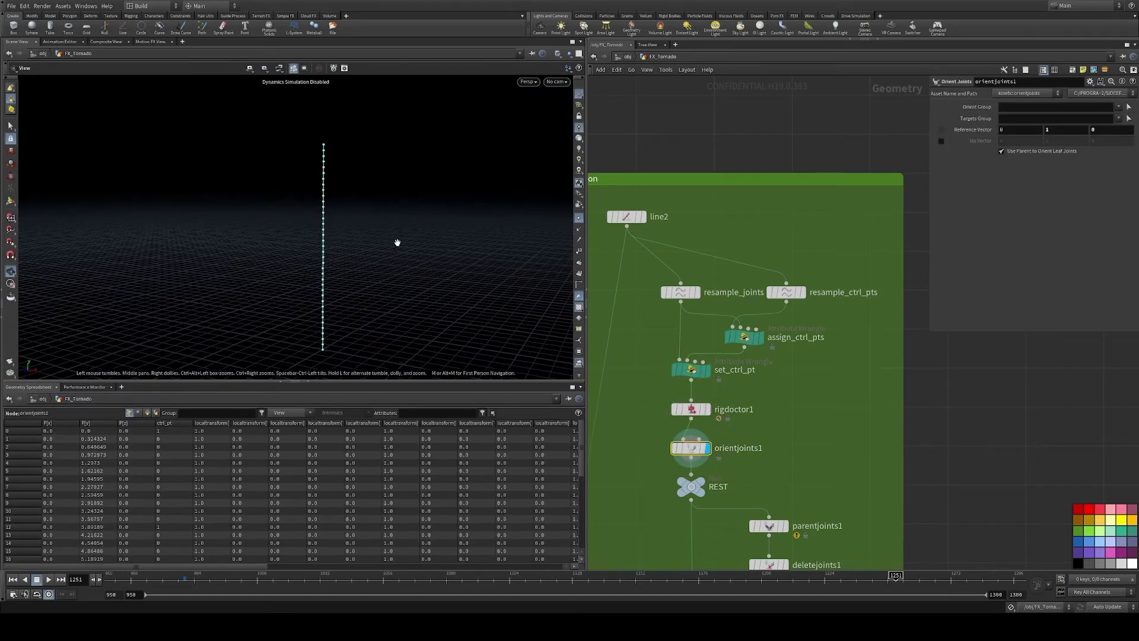
click(12, 204)
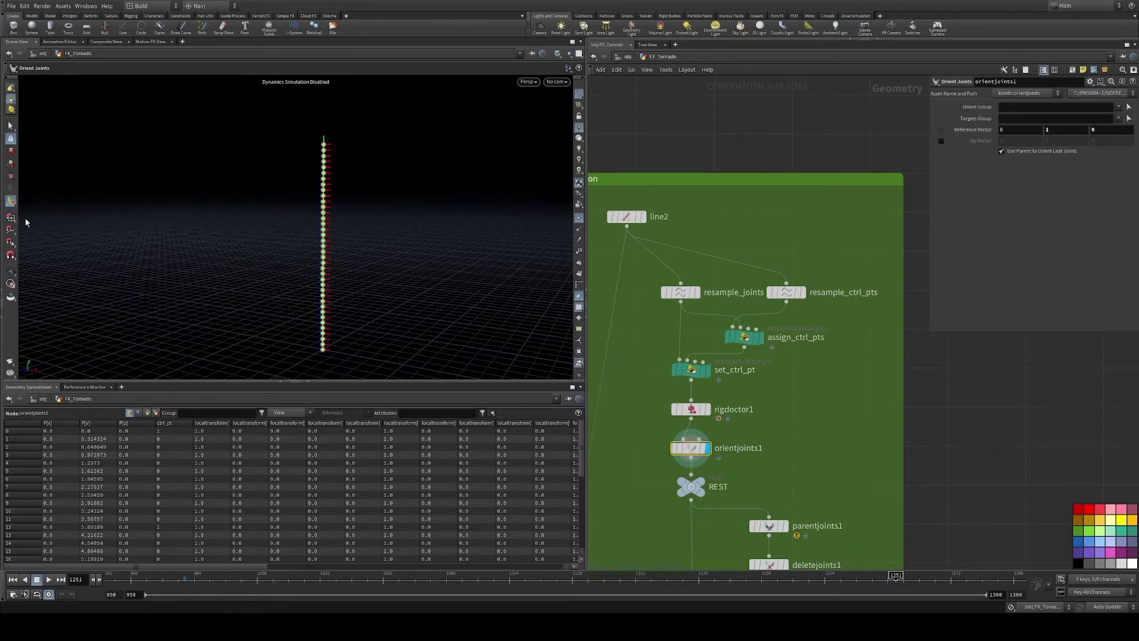
middle_drag(630, 431, 596, 286)
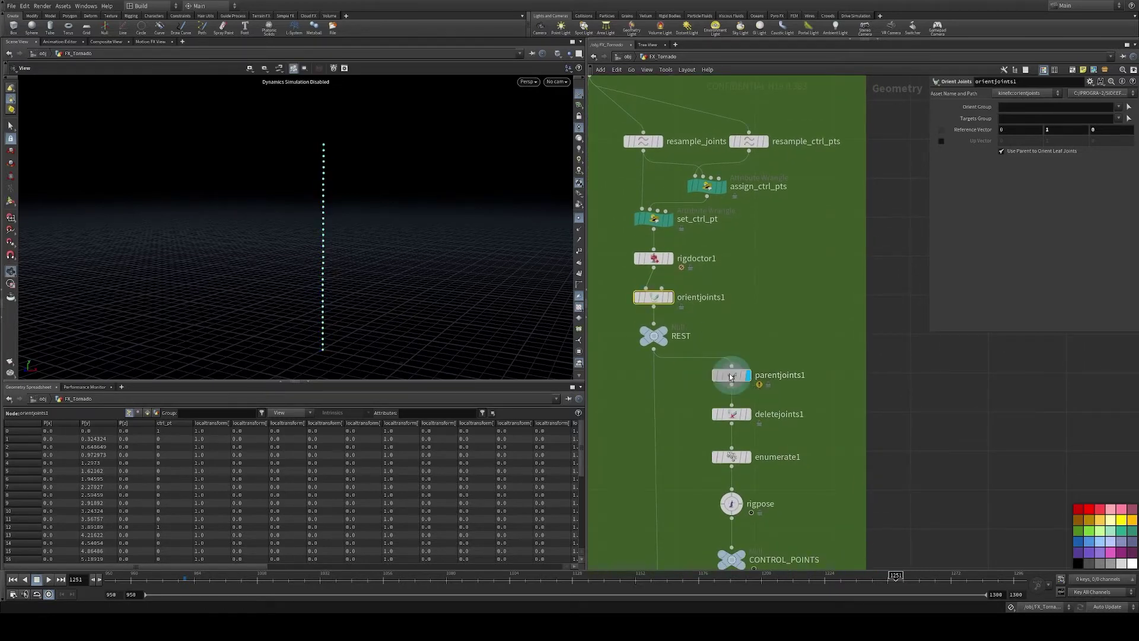
click(732, 375)
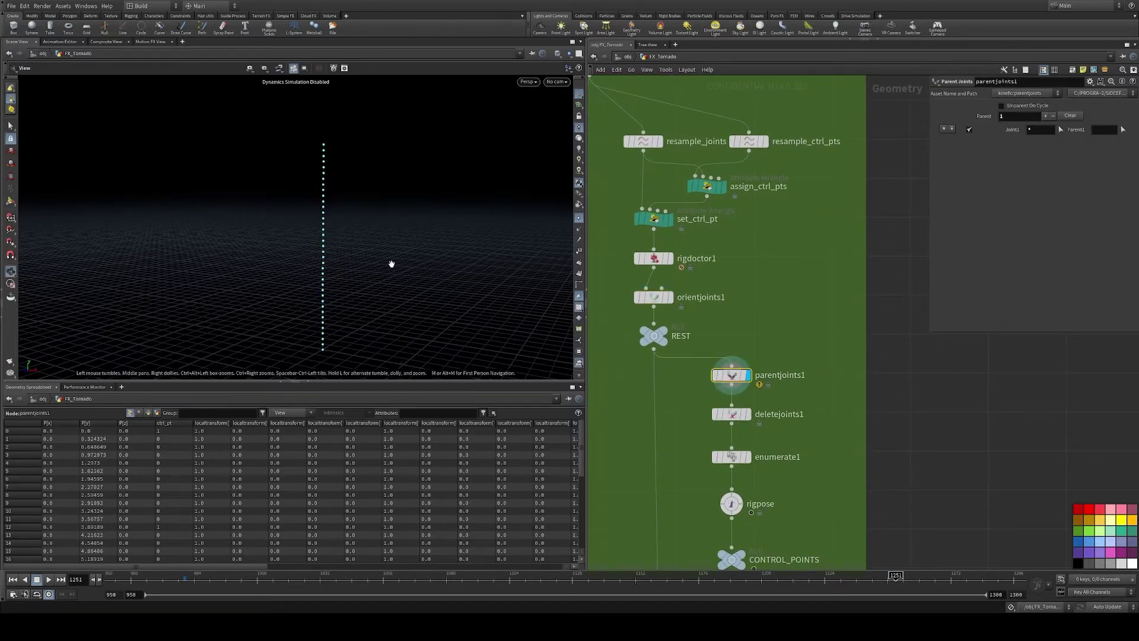
middle_drag(772, 332, 777, 268)
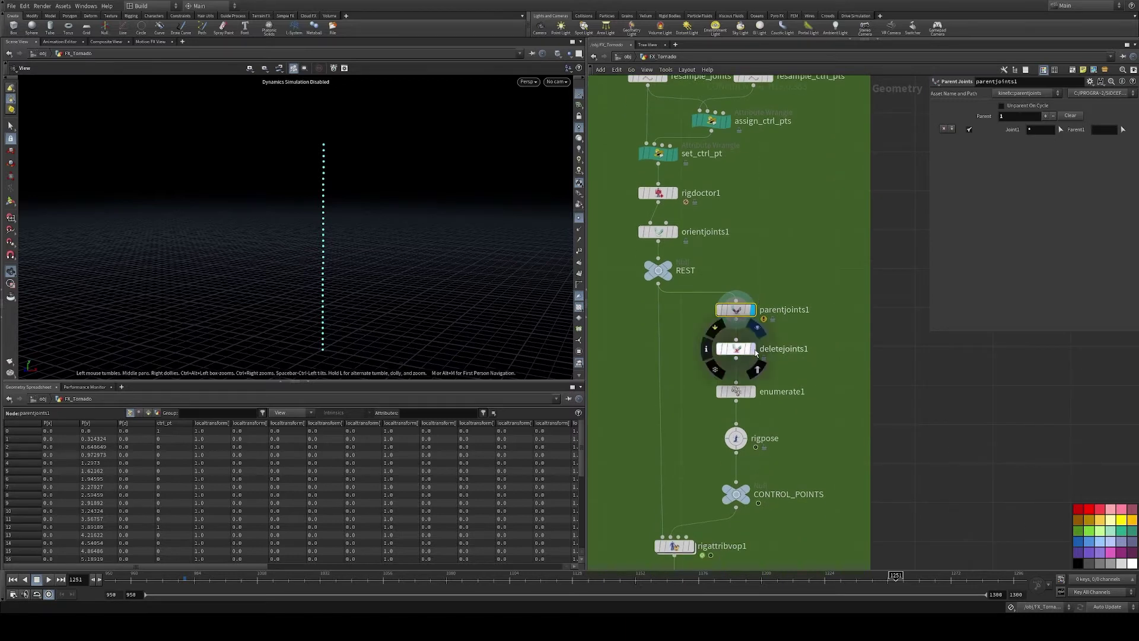
key(r)
click(735, 352)
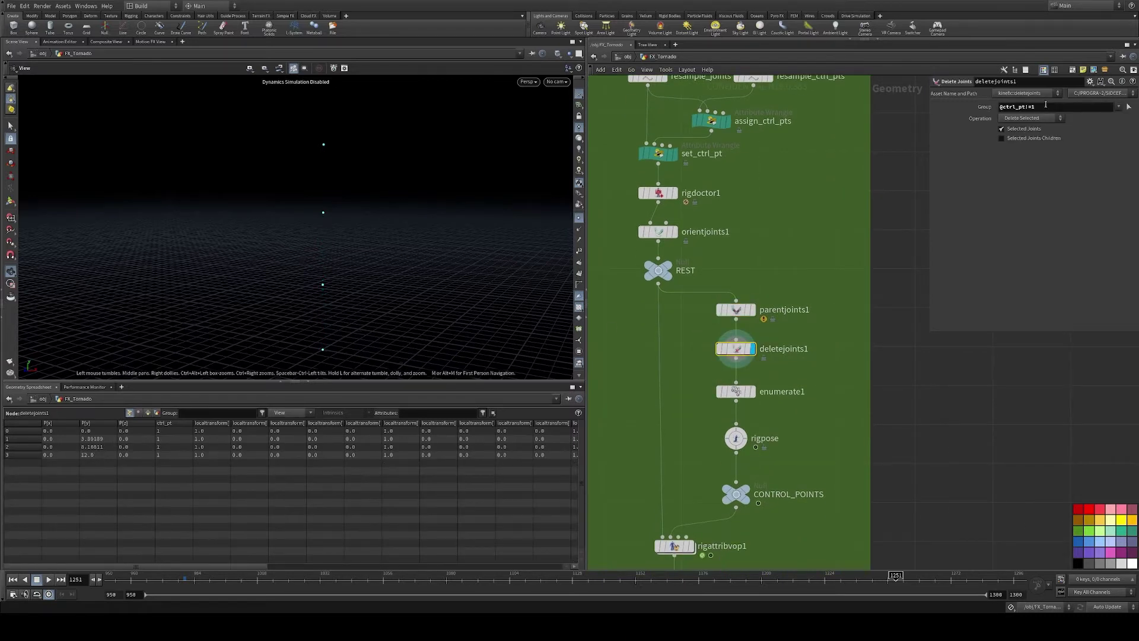
middle_drag(744, 396, 762, 367)
click(761, 368)
key(r)
Expand rigpose's four control transforms, scrub to frame 1171, display CONTROL_POINTS, select rigattribvop1
click(752, 409)
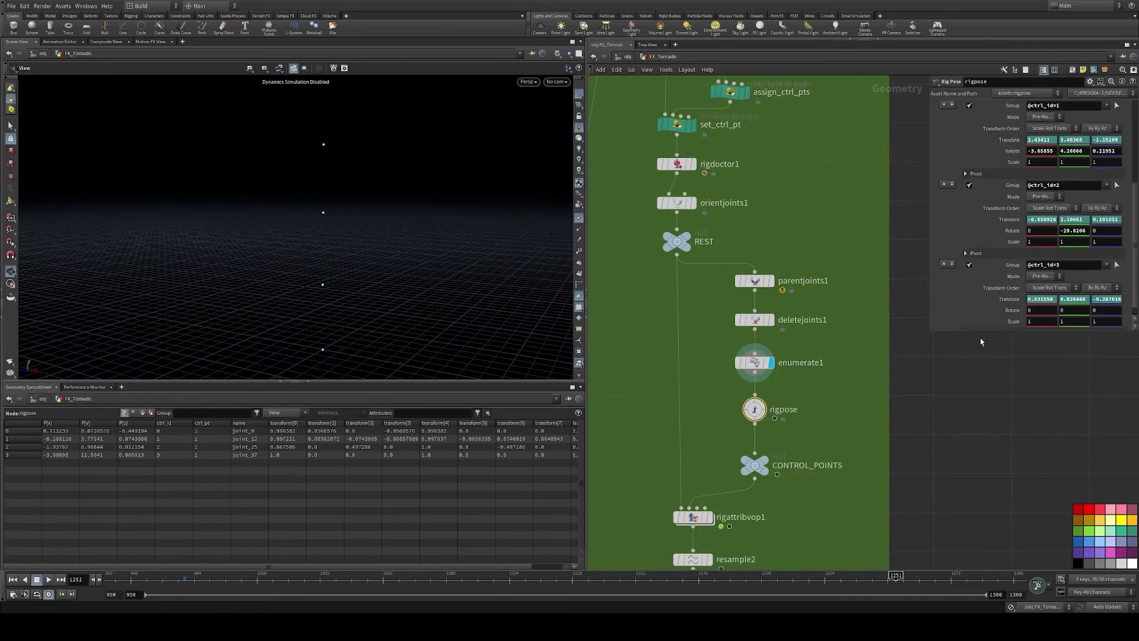
scroll(1059, 184, up, 1)
scroll(1051, 256, up, 2)
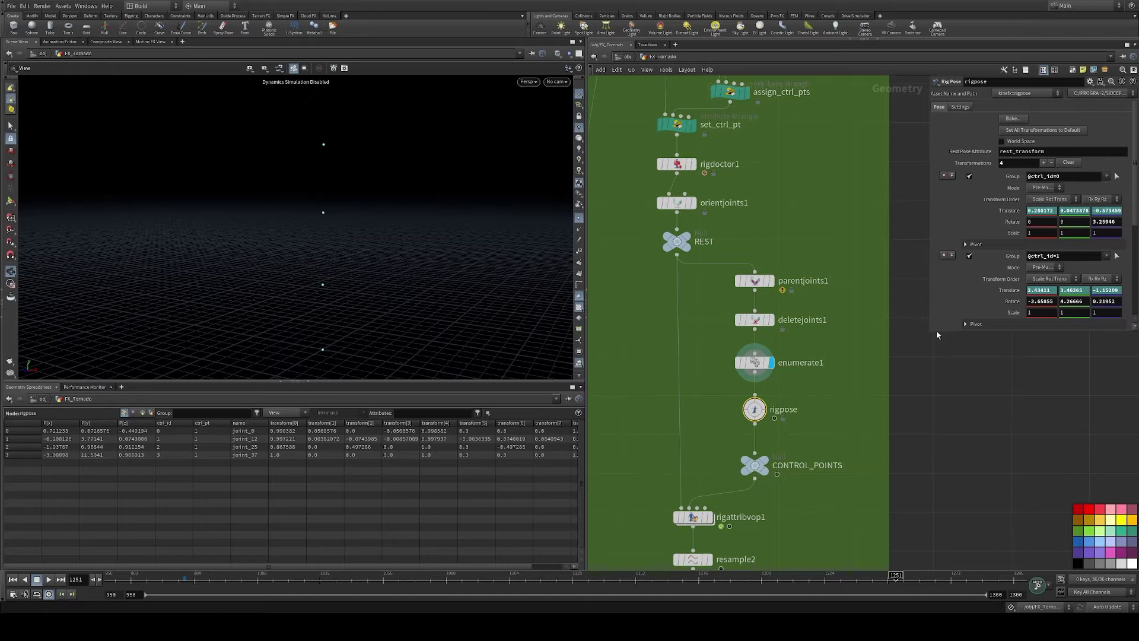
drag(935, 332, 936, 445)
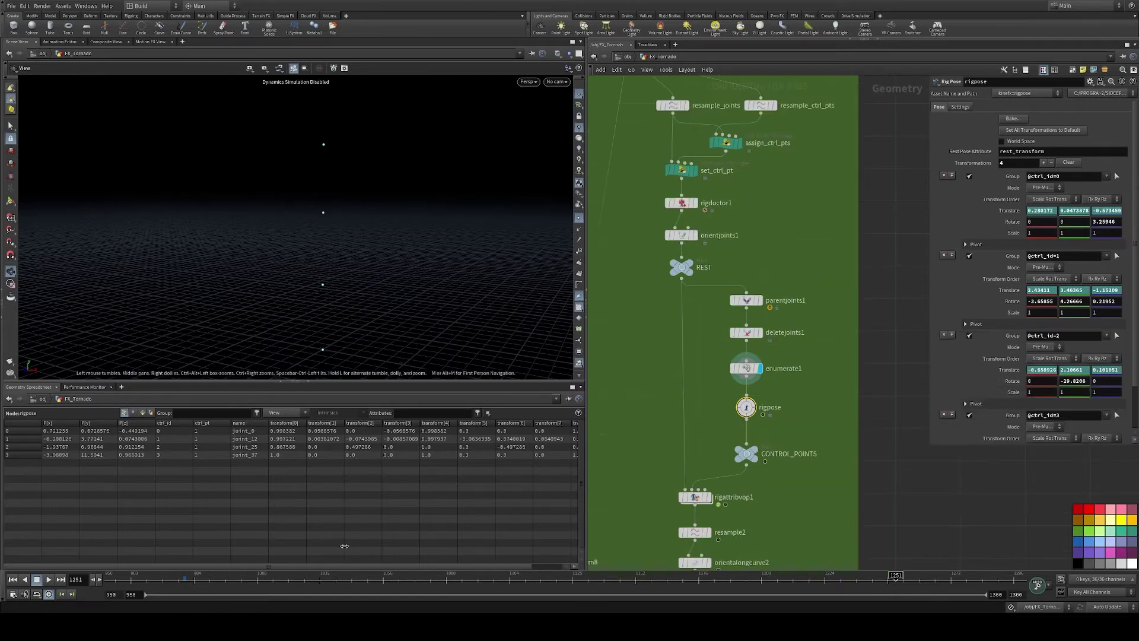
mouse_move(317, 574)
mouse_down()
mouse_move(561, 575)
mouse_move(681, 557)
mouse_up()
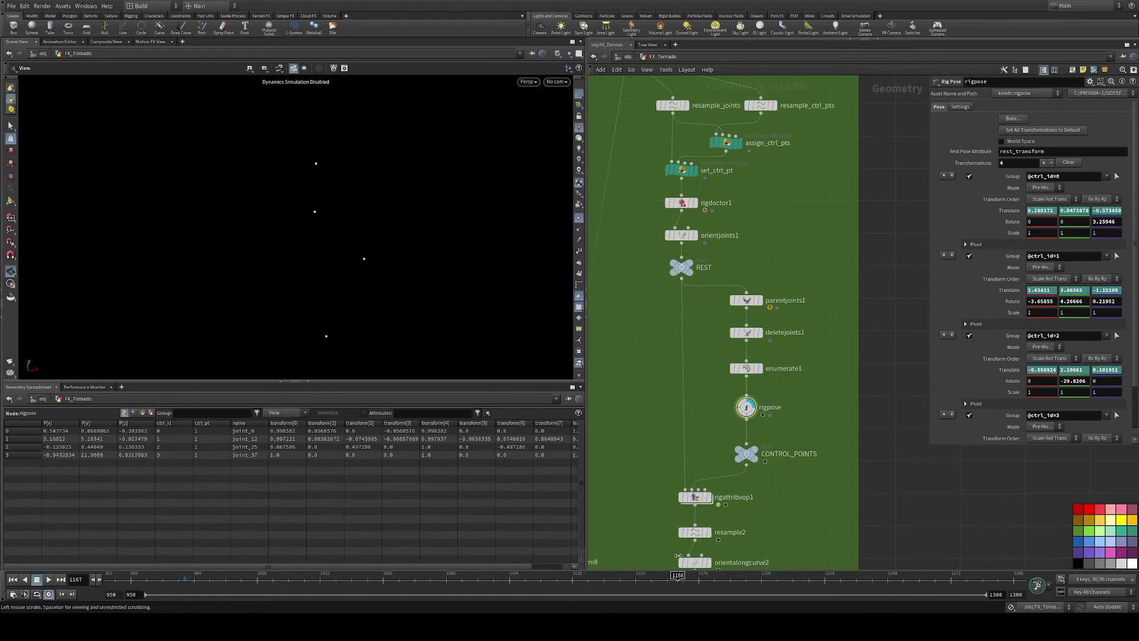
click(758, 447)
middle_drag(752, 498, 787, 474)
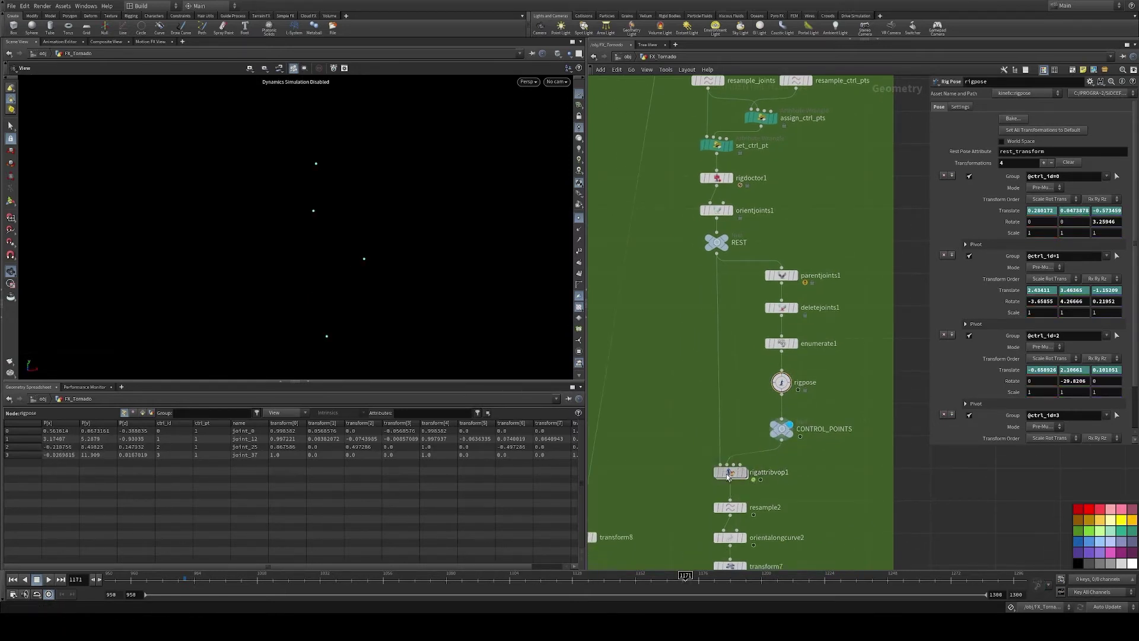
click(726, 473)
scroll(802, 466, up, 2)
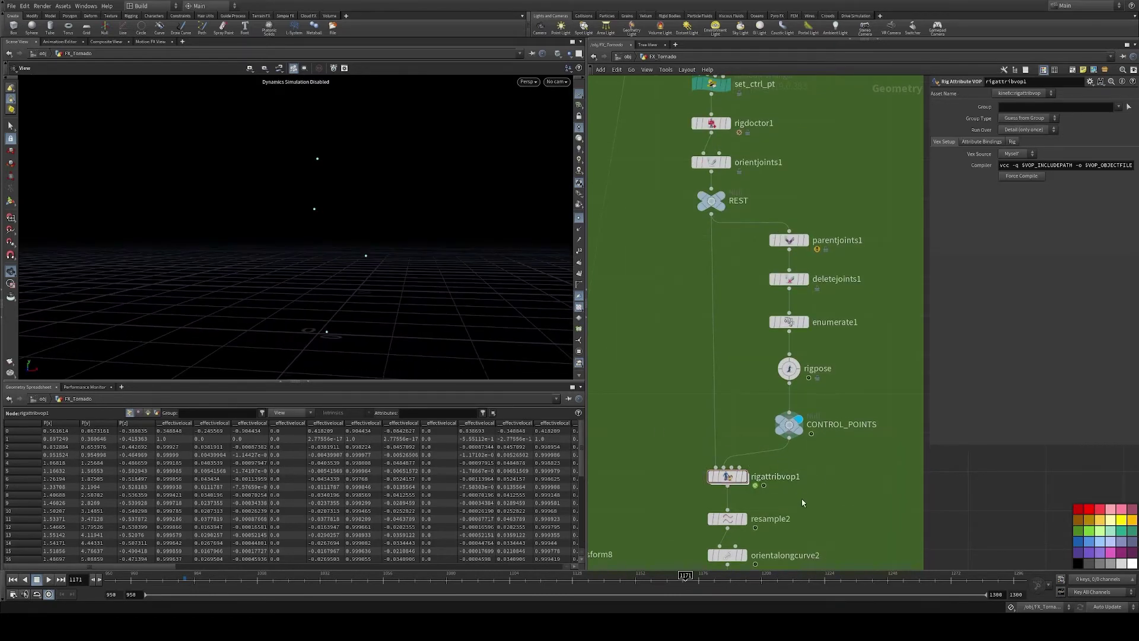
Dive into rigattribvop1 to inspect solvecurve1, then return to FX_Tornado
double_click(727, 477)
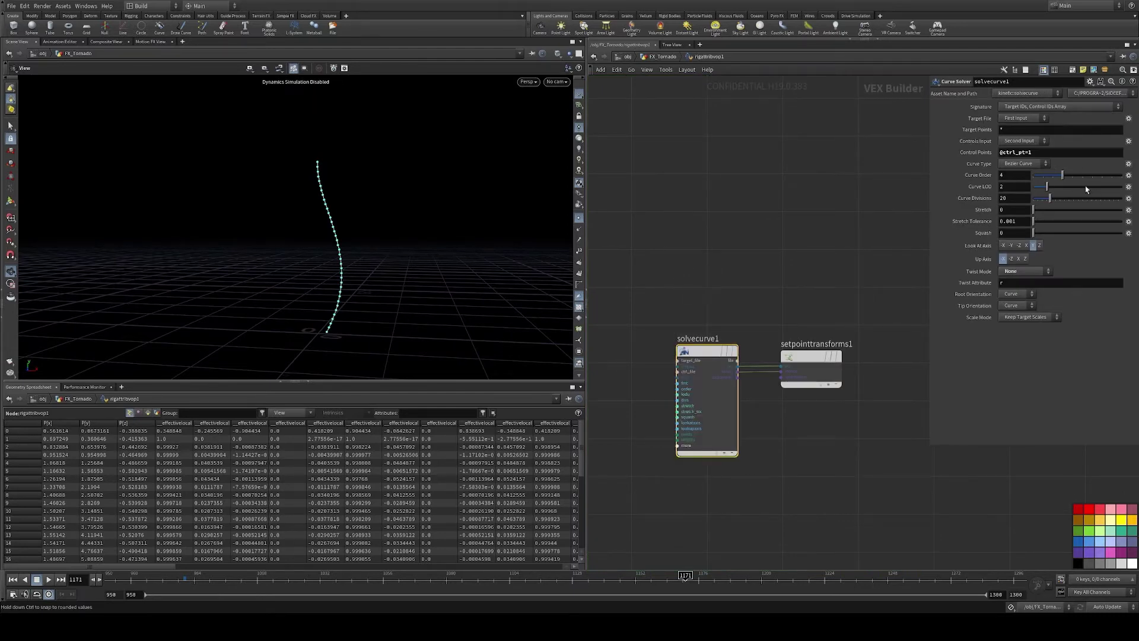
click(658, 57)
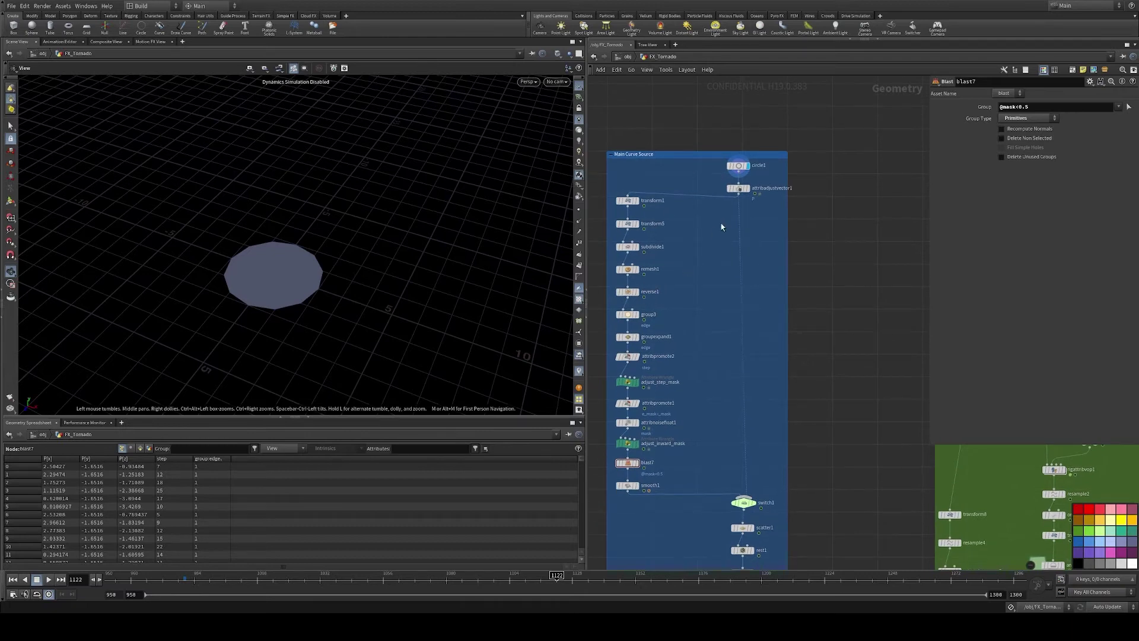
Display attribadjustvector1 while scrubbing, then remesh1, then group3's highlighted edge points
click(747, 188)
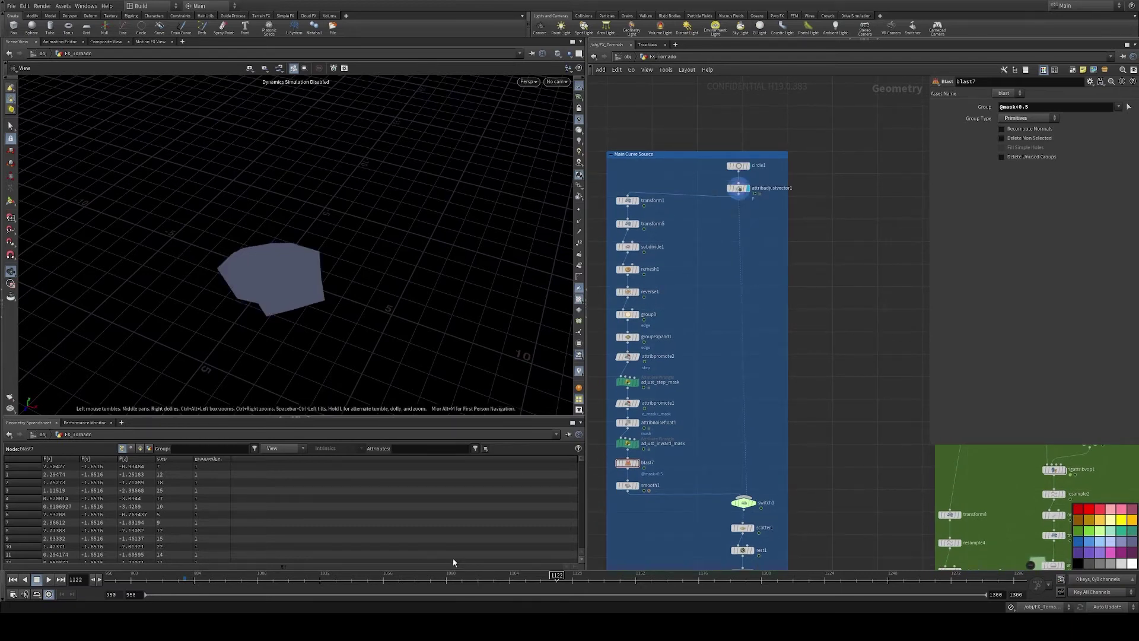
drag(456, 567, 717, 566)
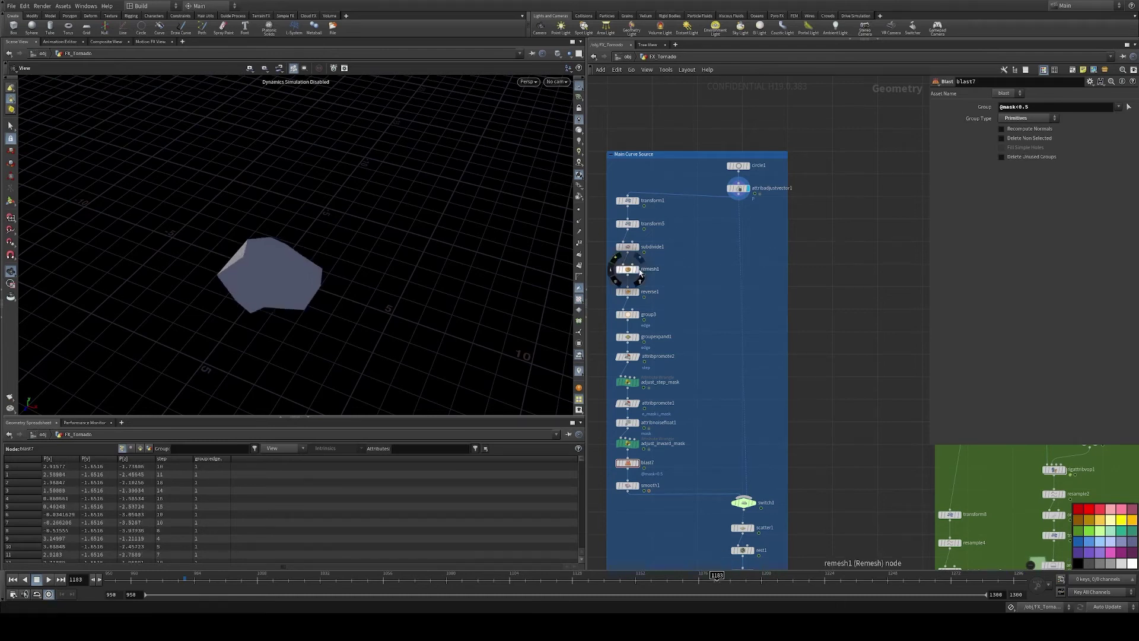
click(636, 269)
drag(347, 253, 343, 275)
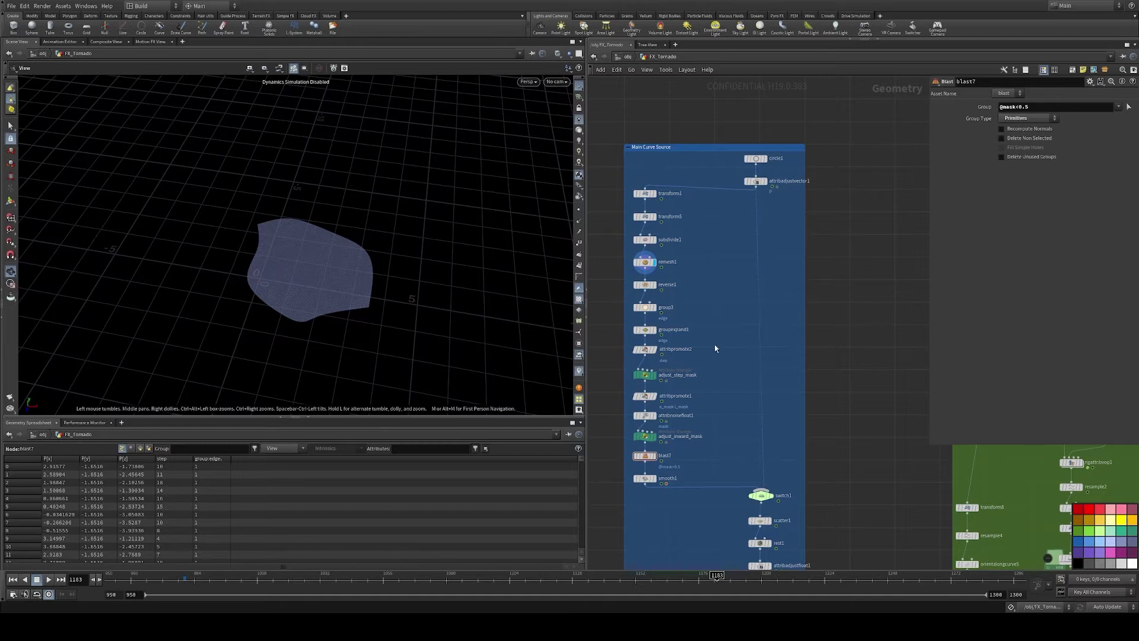
scroll(712, 344, up, 2)
scroll(707, 342, up, 1)
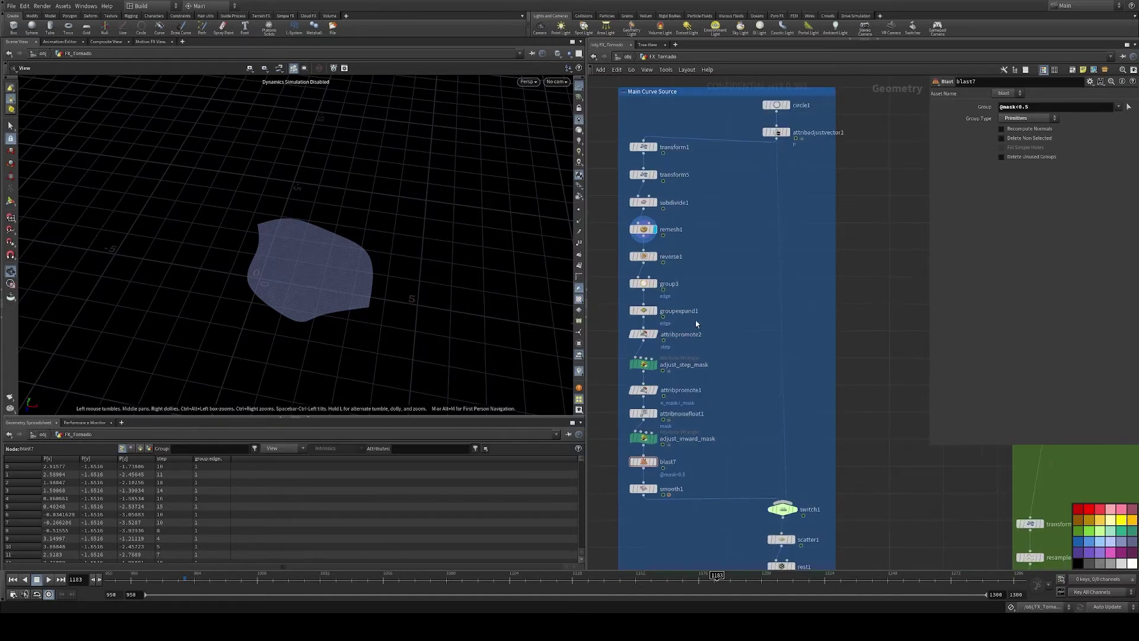
click(657, 284)
click(642, 286)
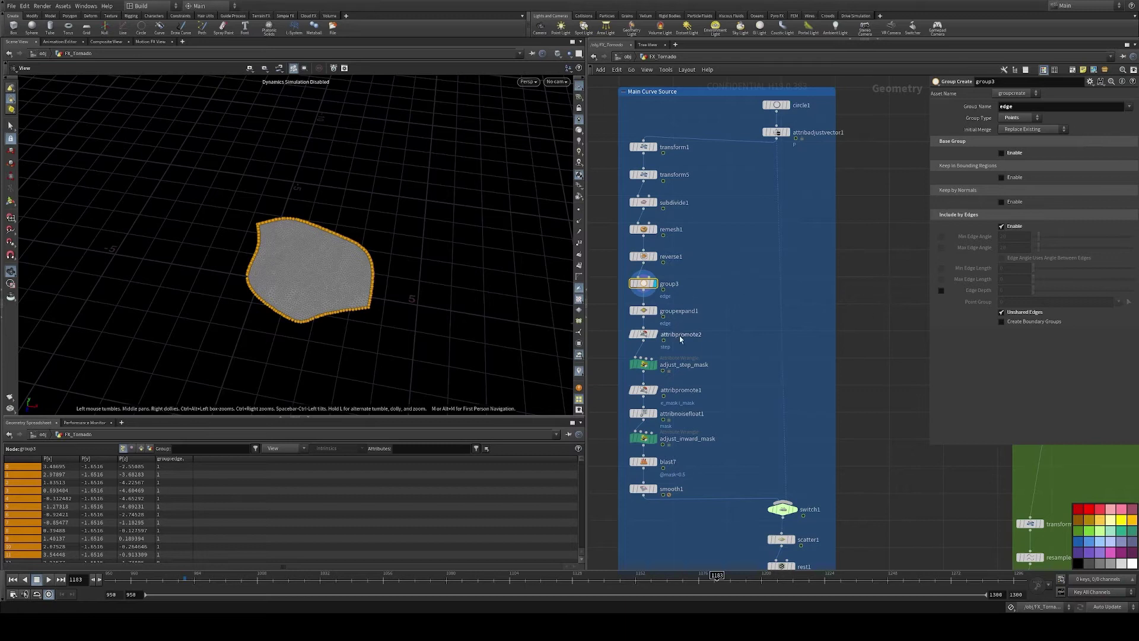
Display groupexpand1, attribnoisefloat1, then smooth1, scrubbing the timeline back to watch it animate
click(644, 311)
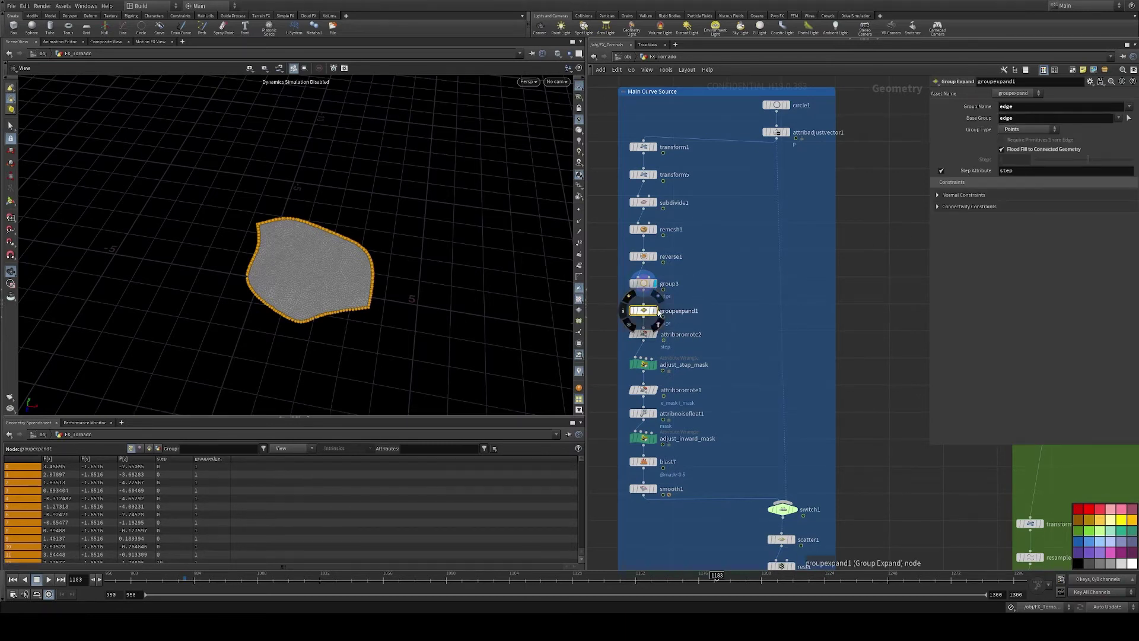
click(635, 311)
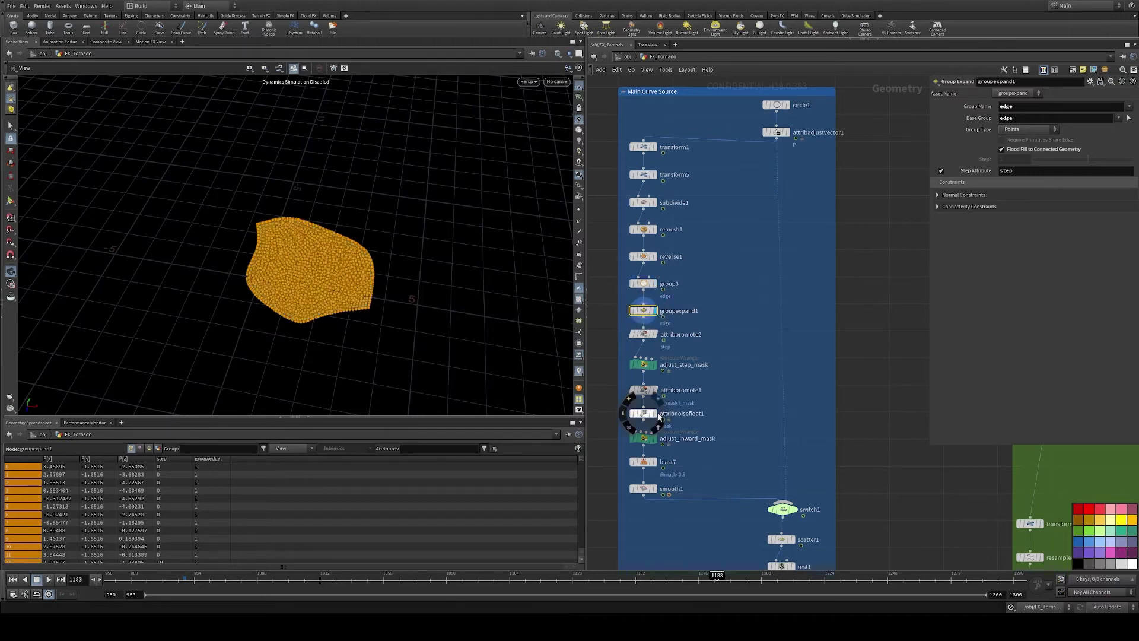
click(635, 413)
click(644, 413)
mouse_move(284, 318)
mouse_down()
mouse_move(293, 222)
mouse_move(280, 293)
mouse_move(315, 315)
mouse_up()
scroll(317, 217, up, 3)
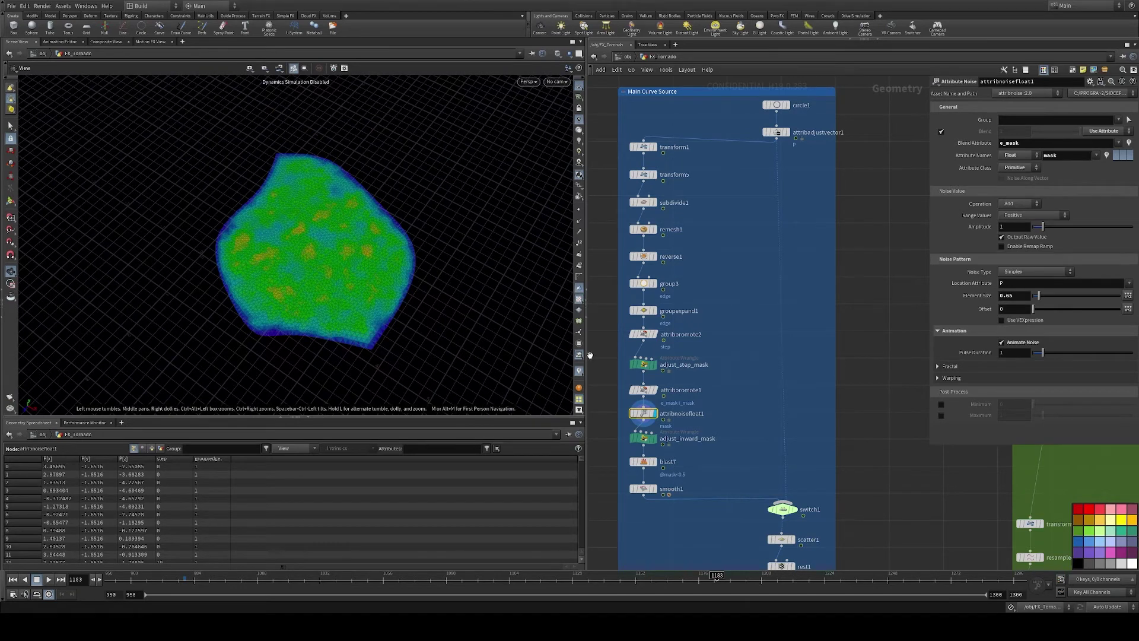
scroll(707, 438, down, 2)
scroll(644, 428, up, 2)
click(645, 427)
mouse_move(288, 254)
mouse_down()
mouse_move(313, 228)
mouse_move(276, 308)
mouse_move(252, 216)
mouse_up()
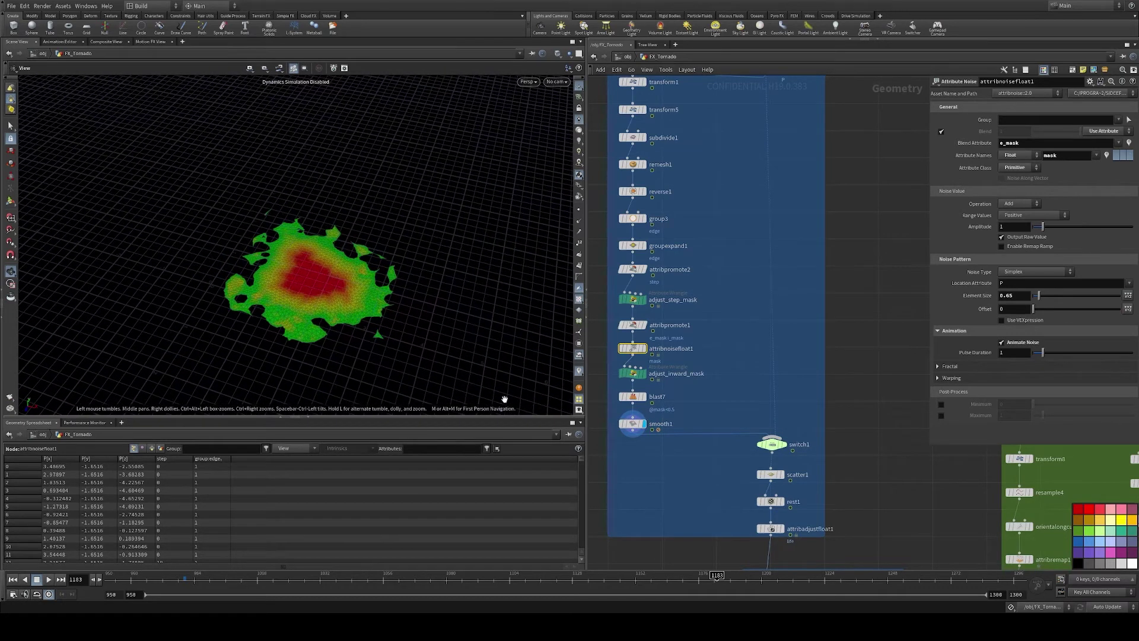
drag(392, 576, 683, 576)
Display scatter1, inspect attribadjustfloat1, display transform8, and select attribremap1 for curveu
click(786, 478)
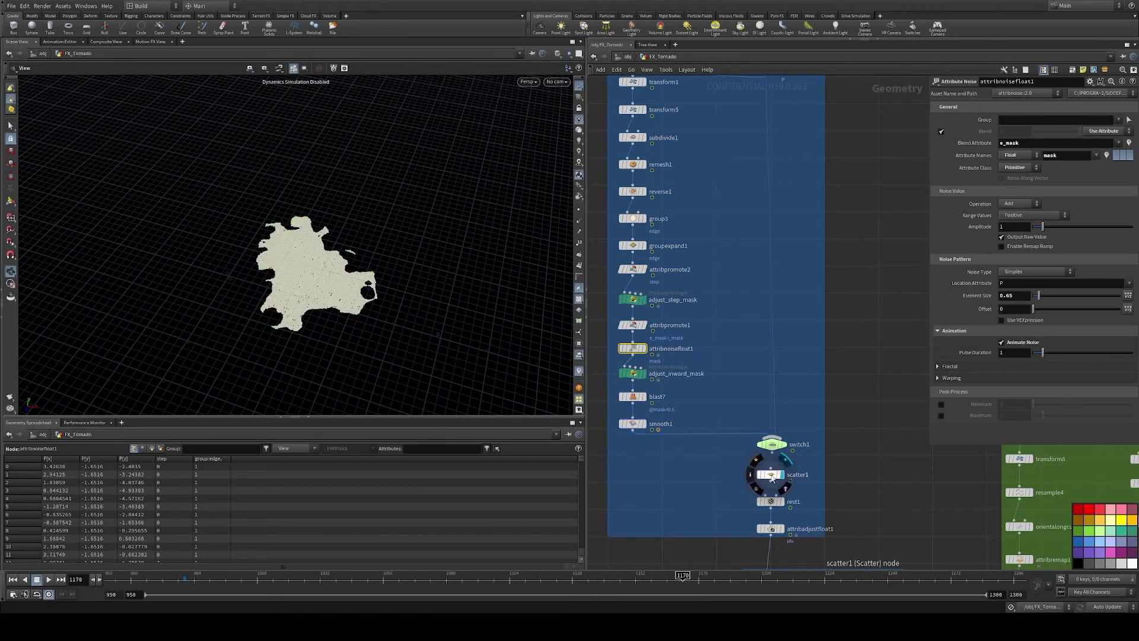
drag(374, 295, 418, 316)
scroll(816, 474, down, 2)
click(760, 510)
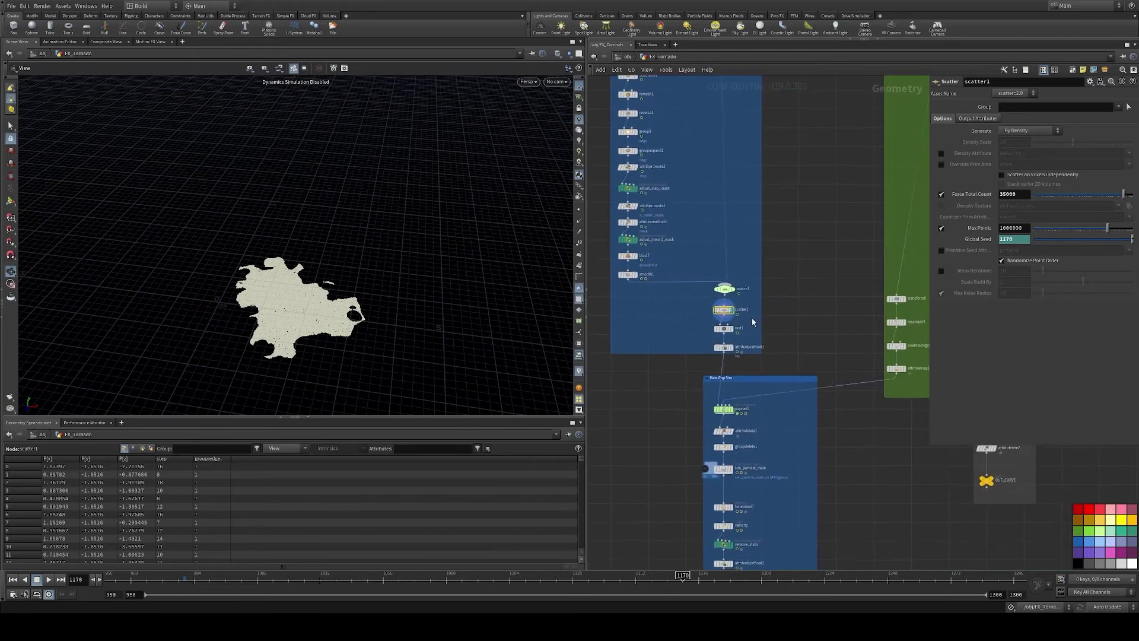
scroll(756, 356, up, 3)
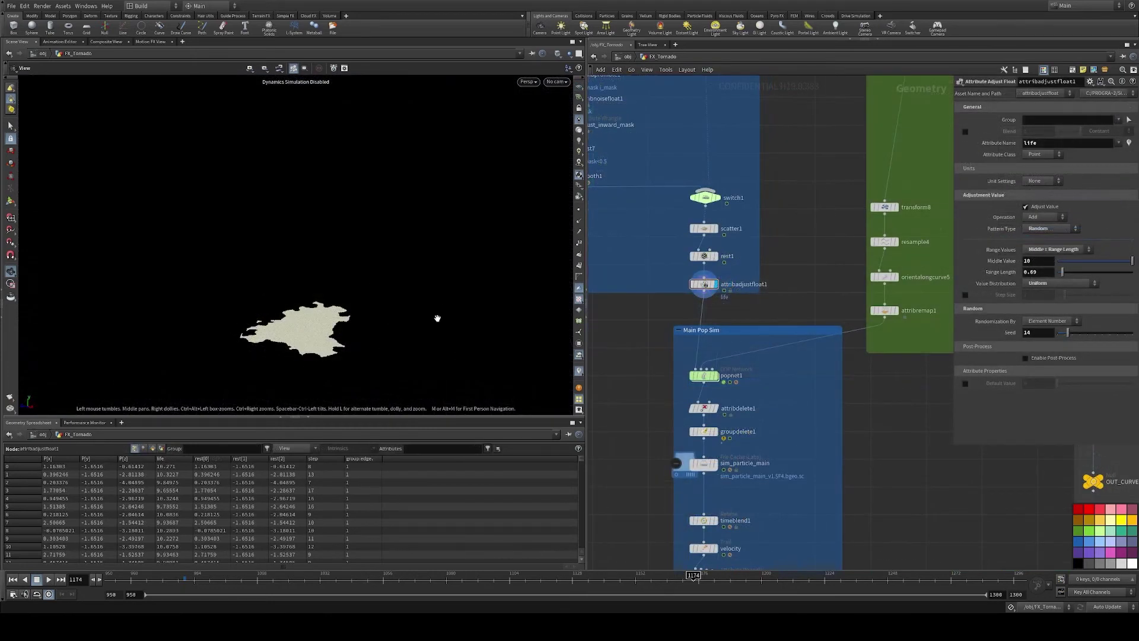
click(894, 207)
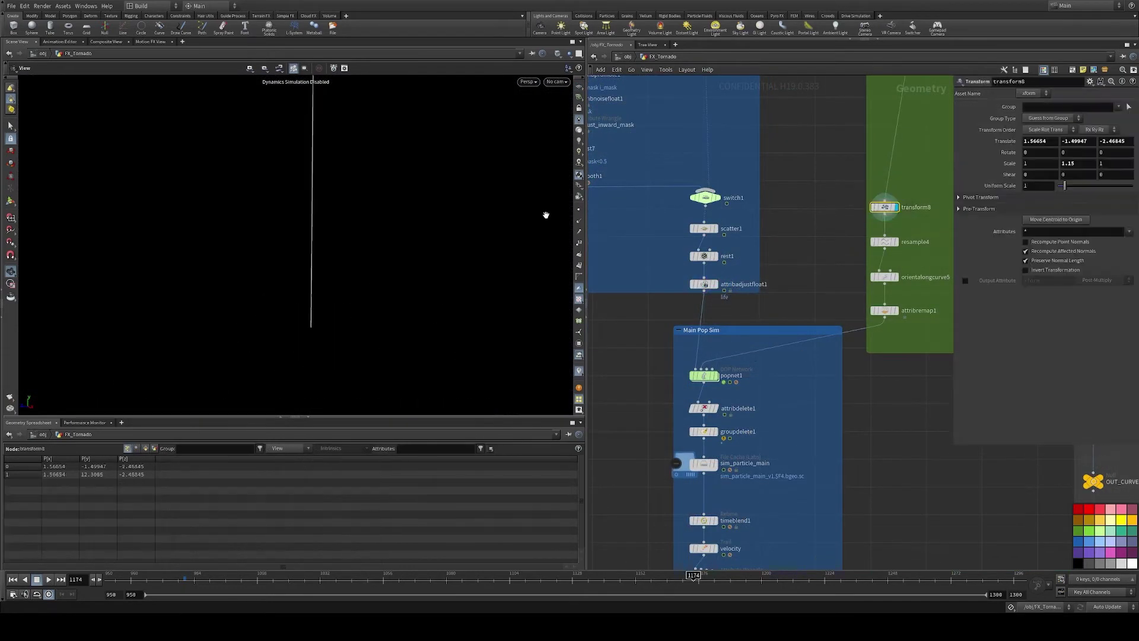
middle_drag(329, 248, 321, 224)
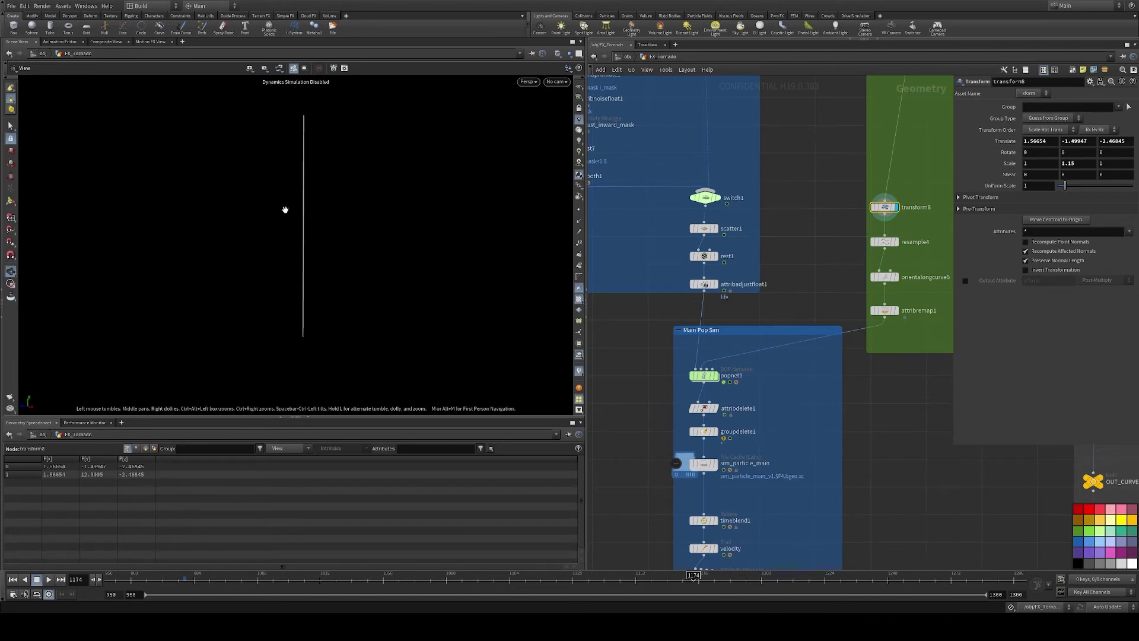
click(890, 309)
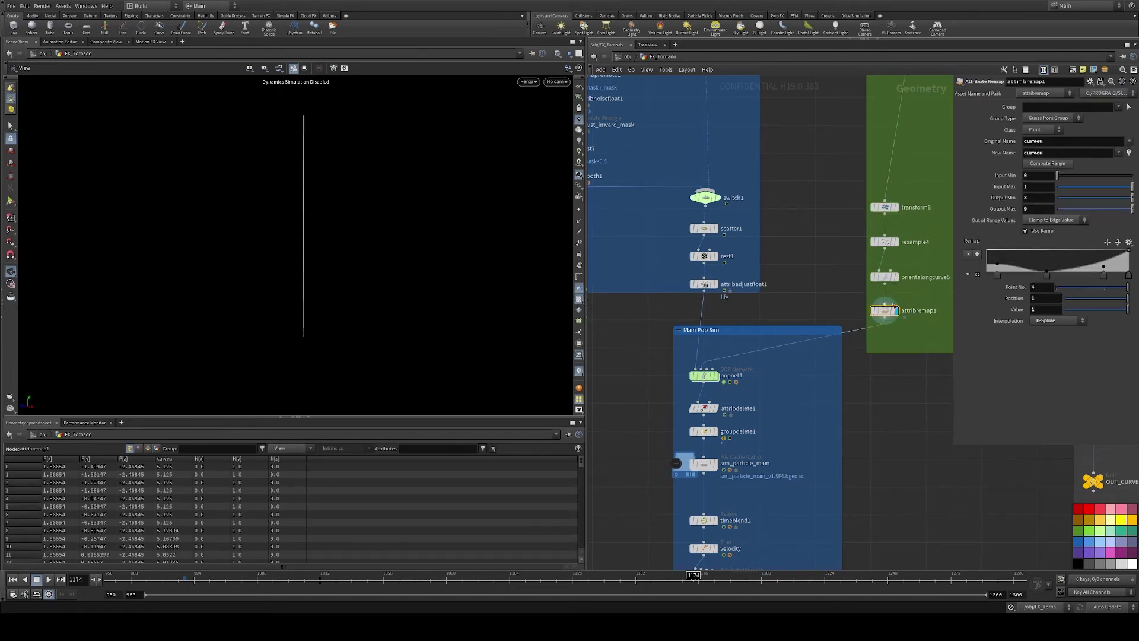
Display the sim_particle_main File Cache under popnet1 and orbit the particle column
click(717, 371)
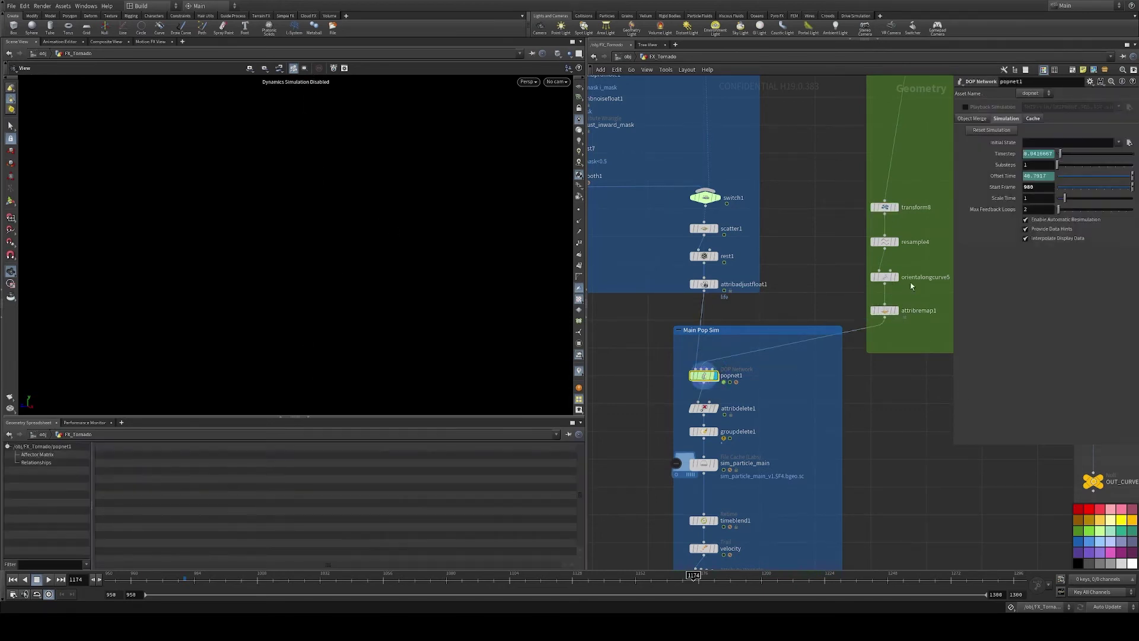
click(703, 447)
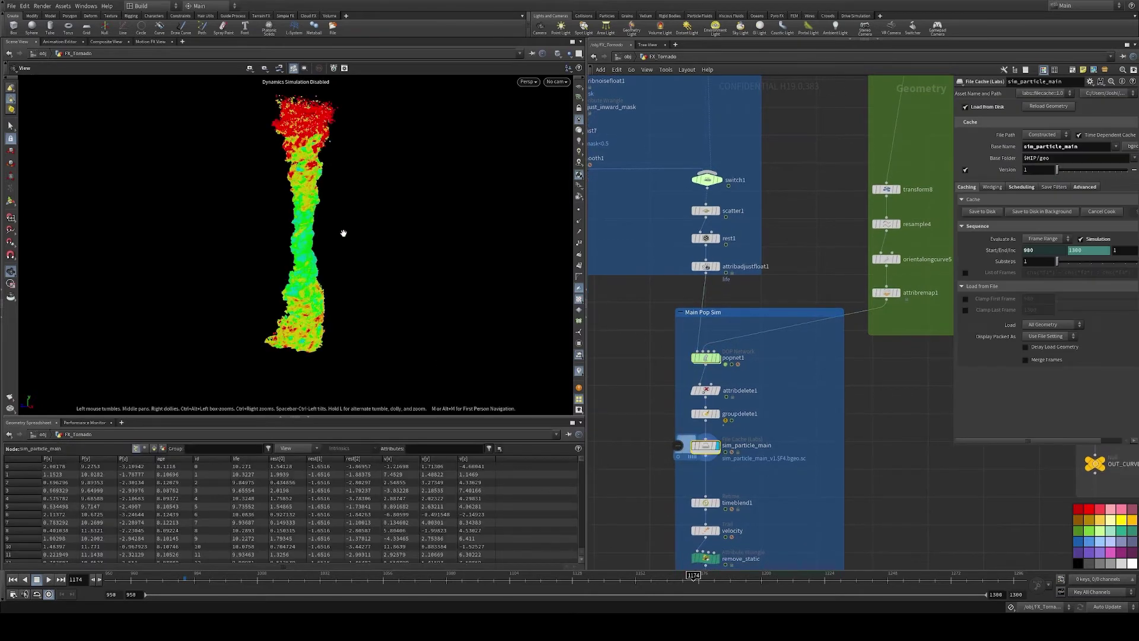
scroll(327, 265, up, 5)
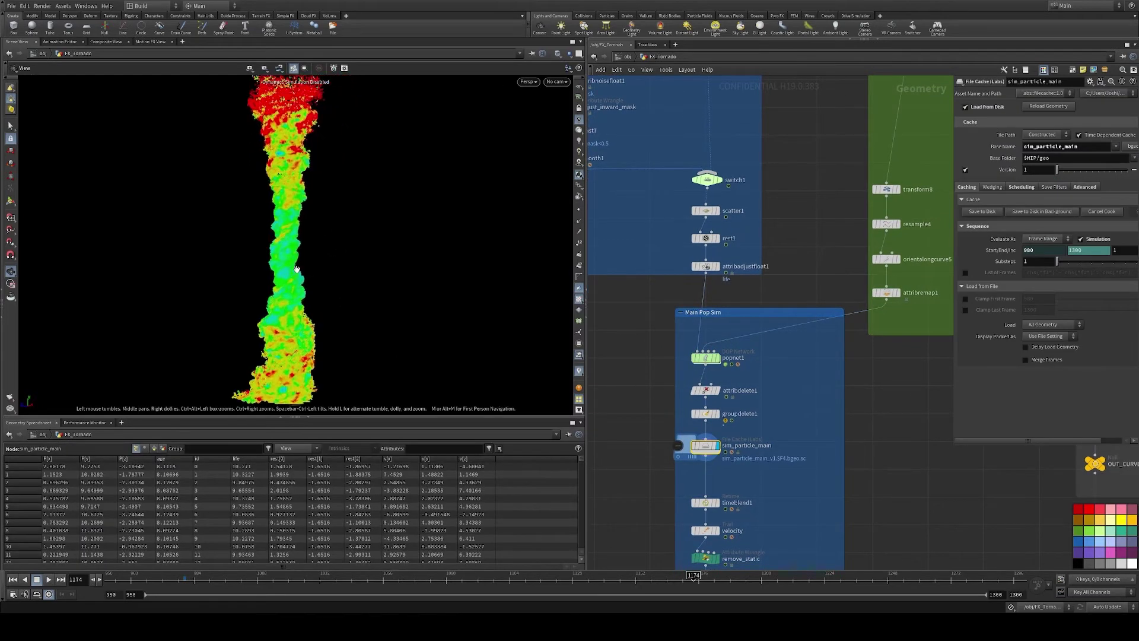
click(737, 380)
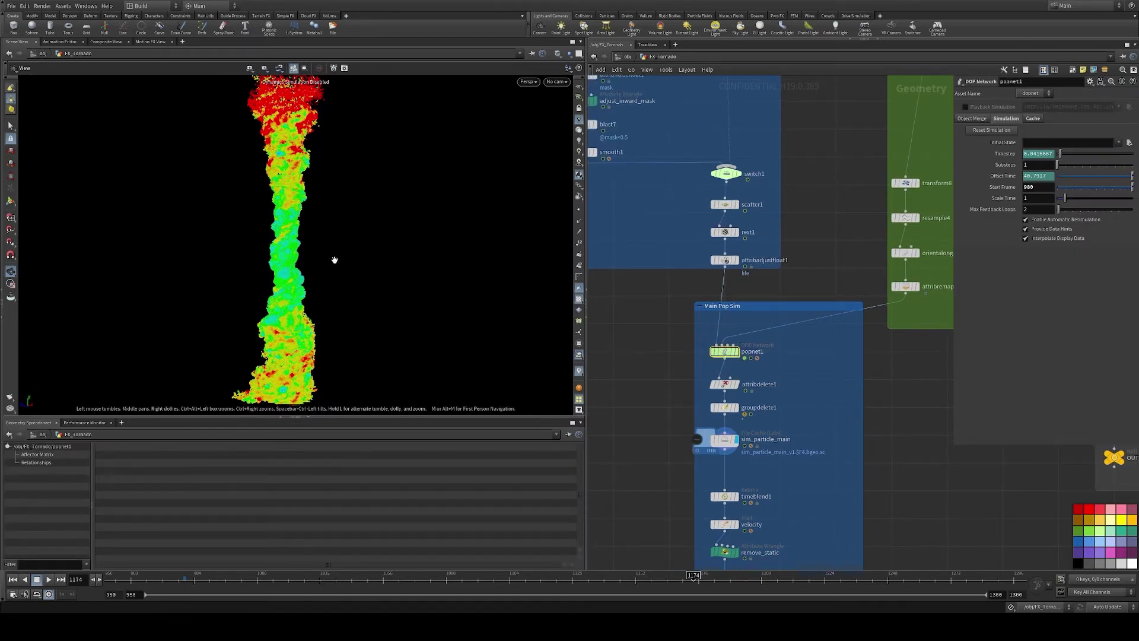
drag(302, 274, 310, 276)
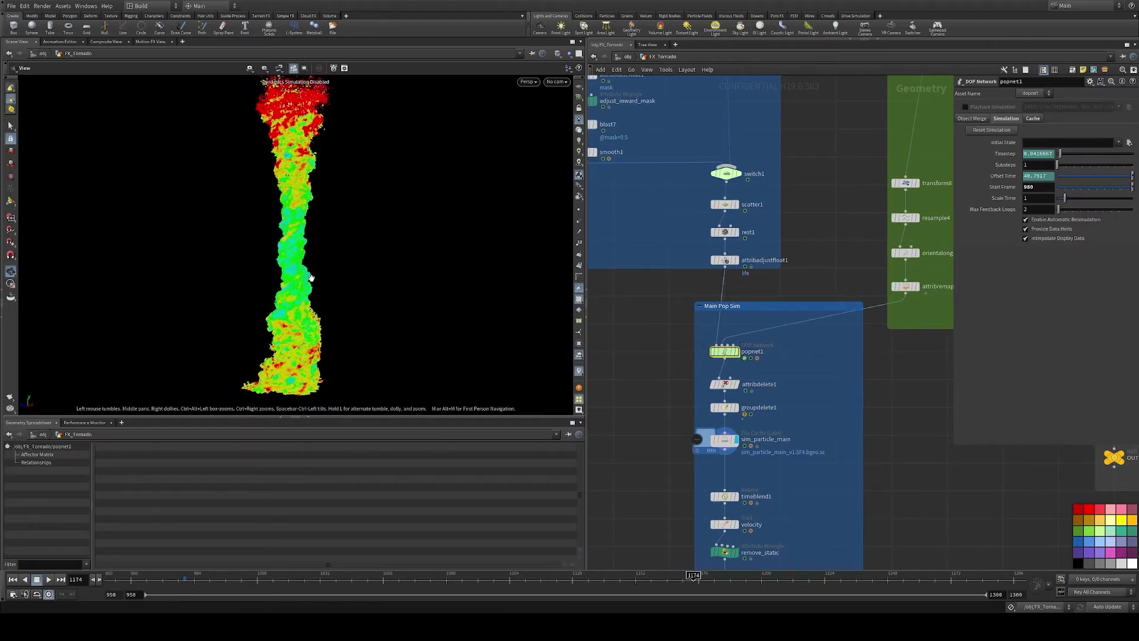
Check the curveu remap settings, view the column closer from above, and scrub ahead
click(905, 286)
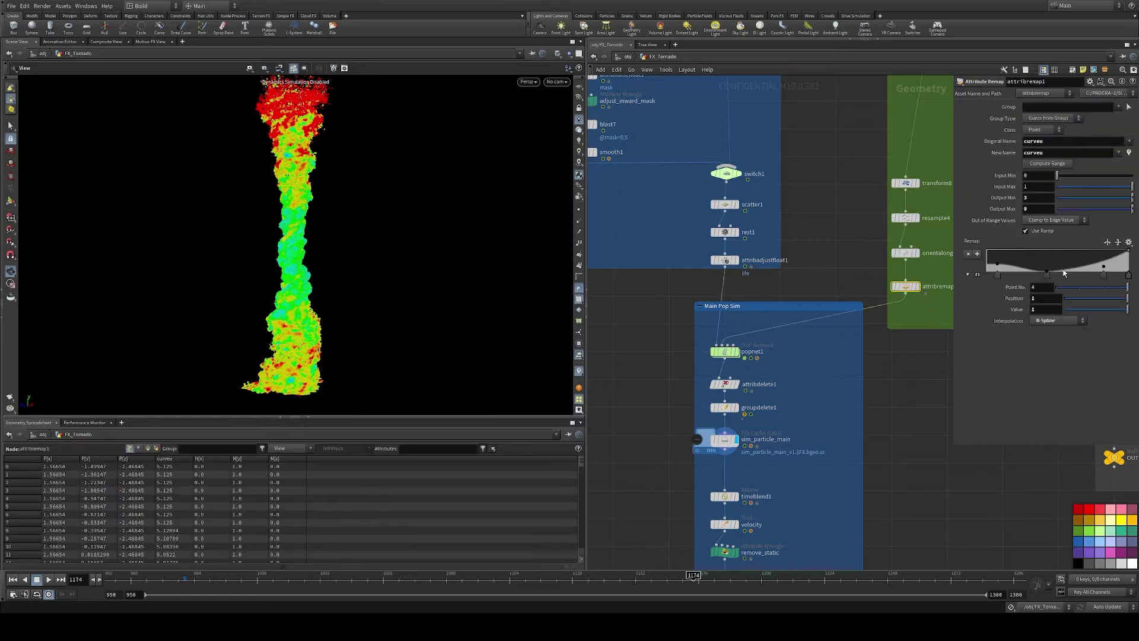
mouse_move(290, 228)
mouse_down()
mouse_move(330, 232)
mouse_move(259, 255)
mouse_up()
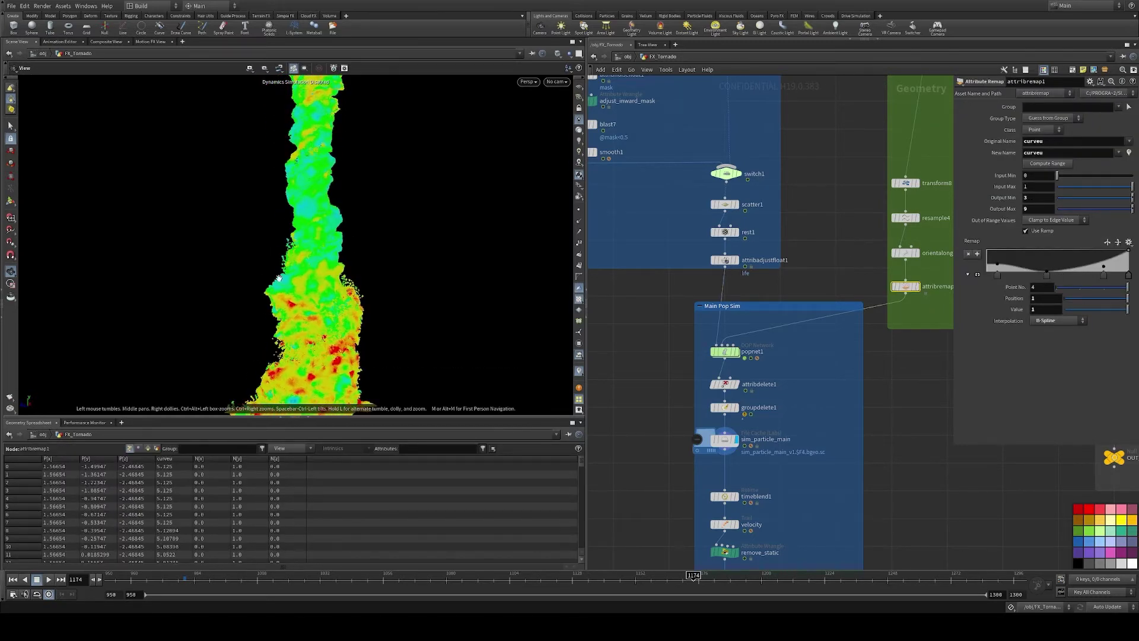
mouse_move(316, 297)
mouse_down()
mouse_move(351, 173)
mouse_move(356, 244)
mouse_up()
drag(556, 584, 635, 576)
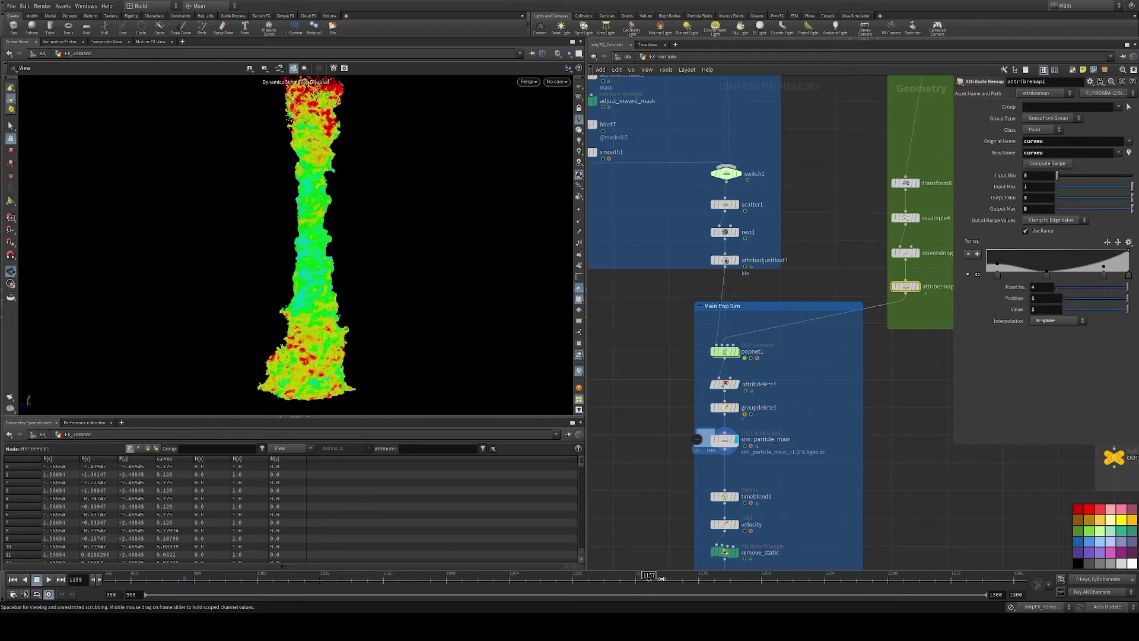
At frame 1184, display the sim_particle_trails cache in Main Pyro Sim and zoom in
drag(636, 577, 719, 576)
middle_drag(774, 534, 793, 299)
scroll(698, 278, up, 2)
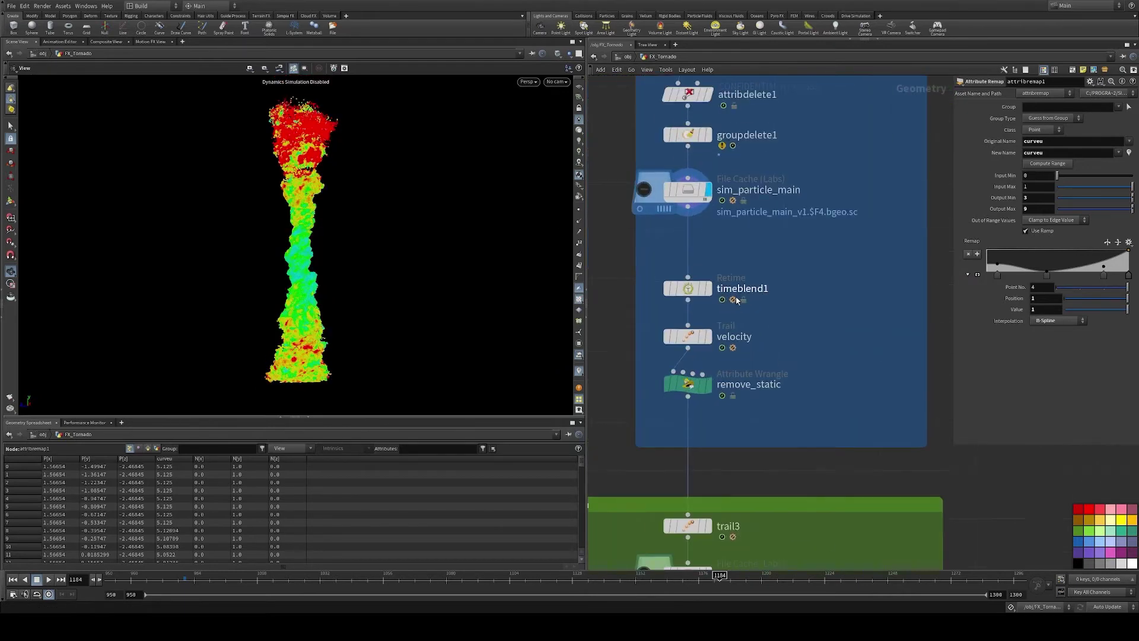
scroll(727, 317, down, 3)
scroll(711, 302, up, 1)
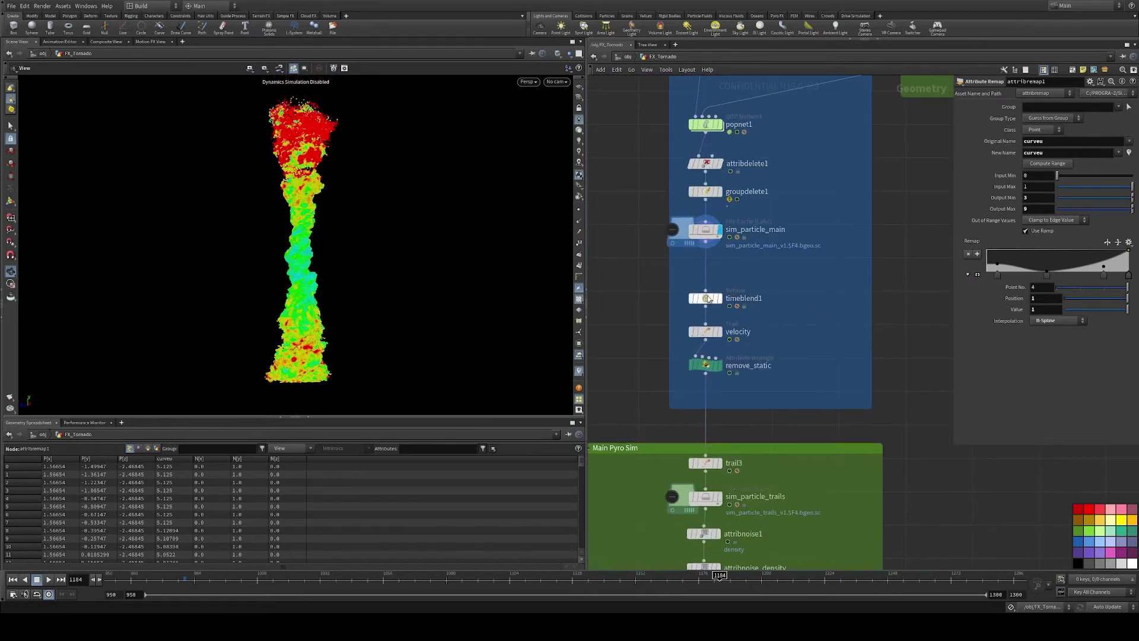
scroll(708, 296, up, 1)
scroll(707, 295, up, 1)
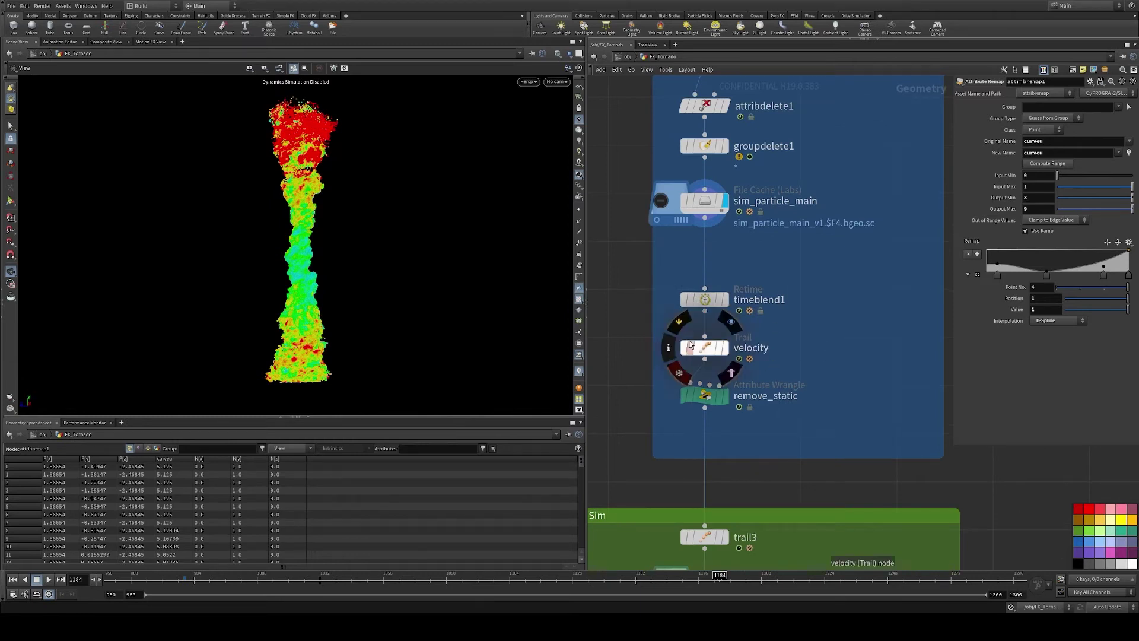
scroll(770, 317, down, 1)
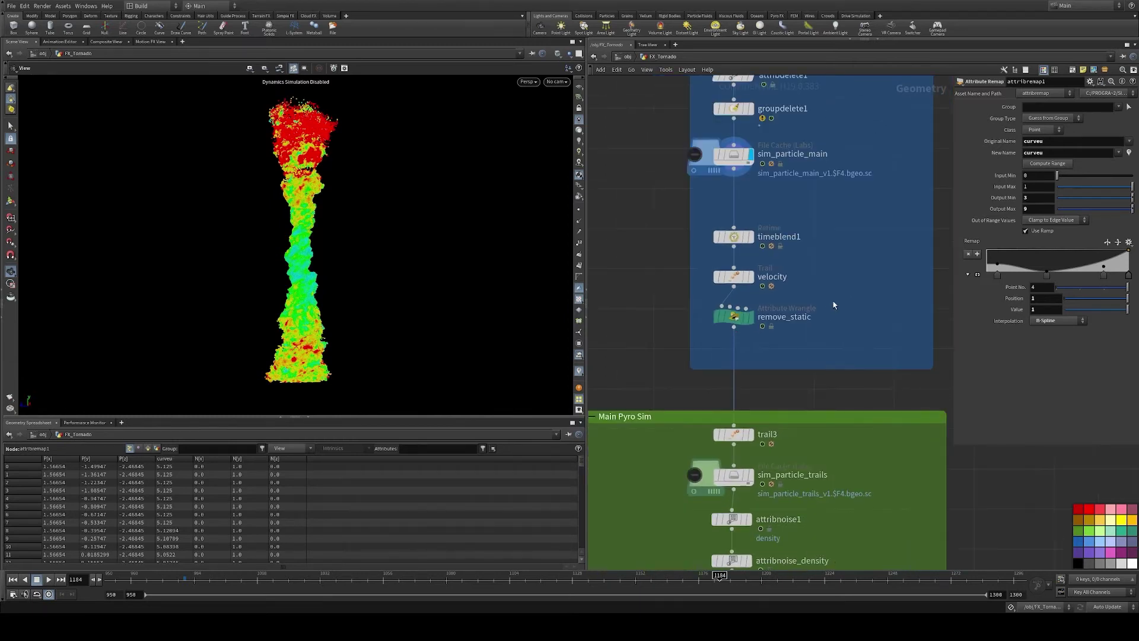
middle_drag(747, 476, 746, 375)
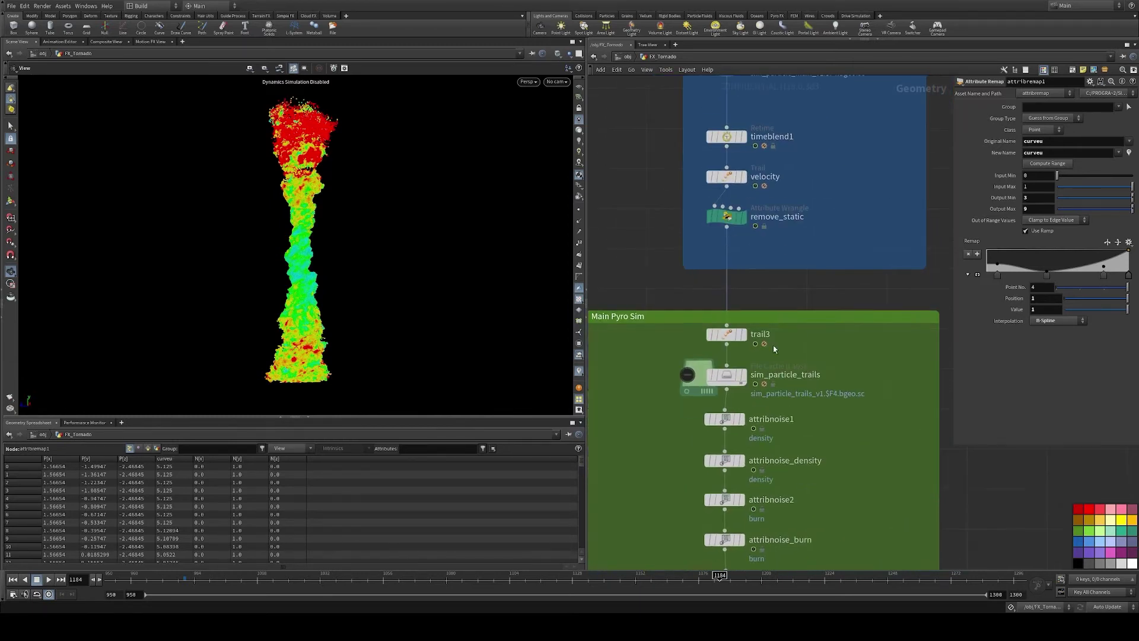
scroll(744, 375, up, 2)
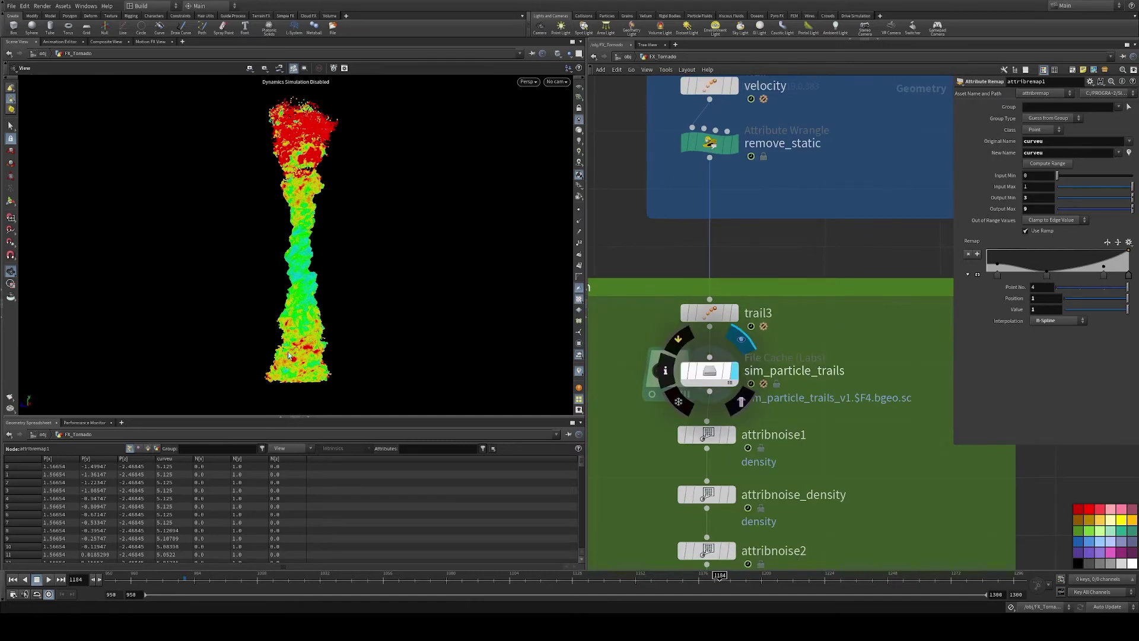
click(741, 339)
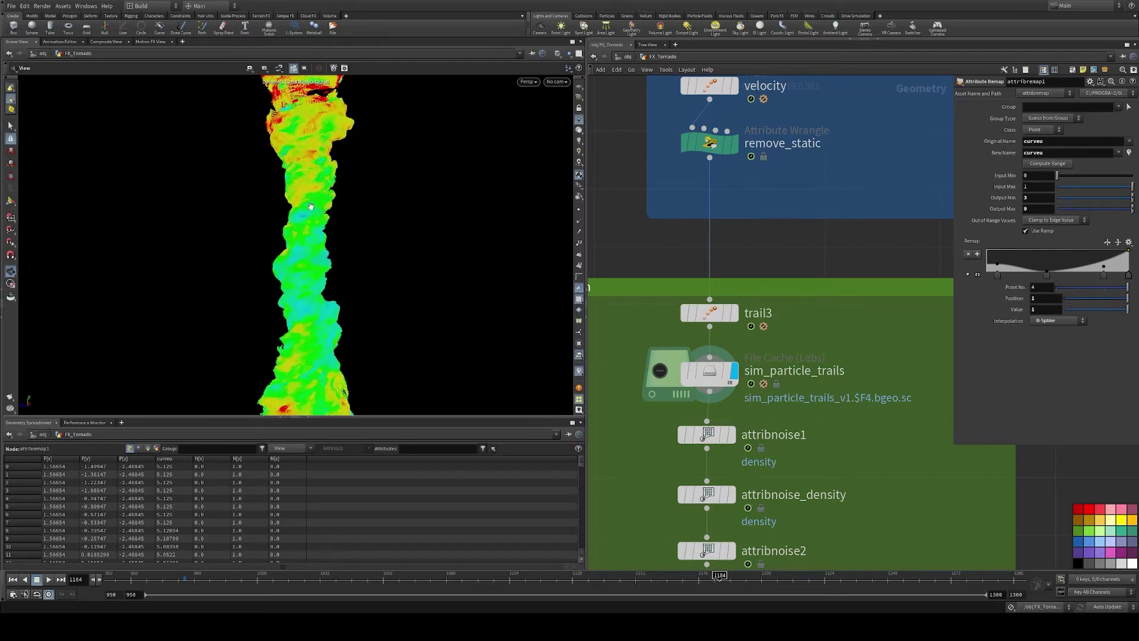
right_drag(309, 314, 402, 191)
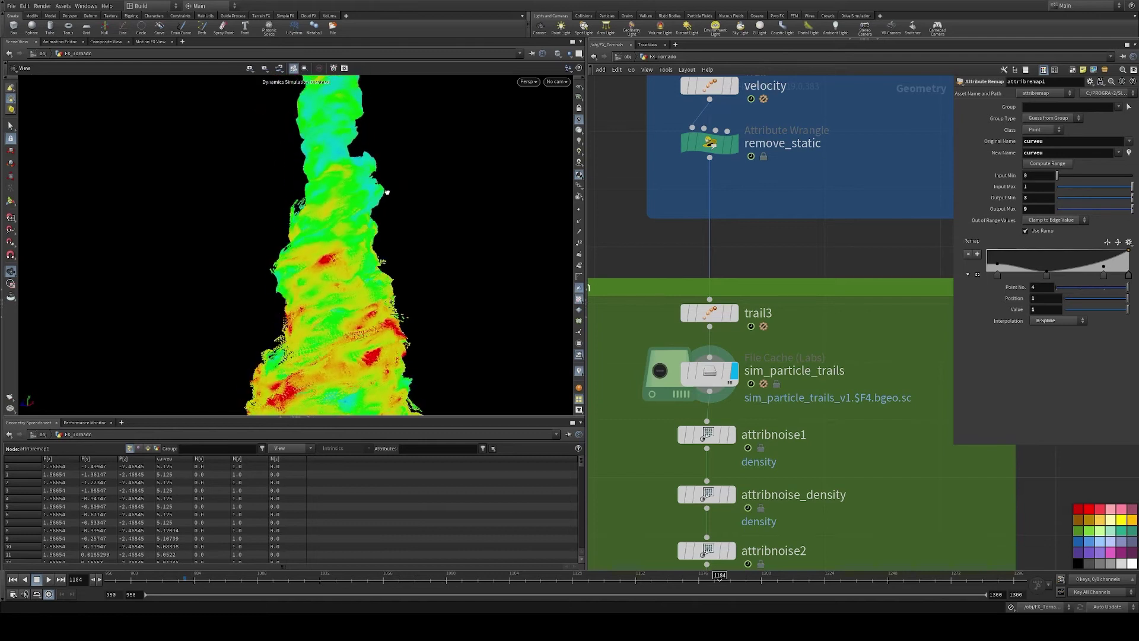
scroll(739, 272, down, 5)
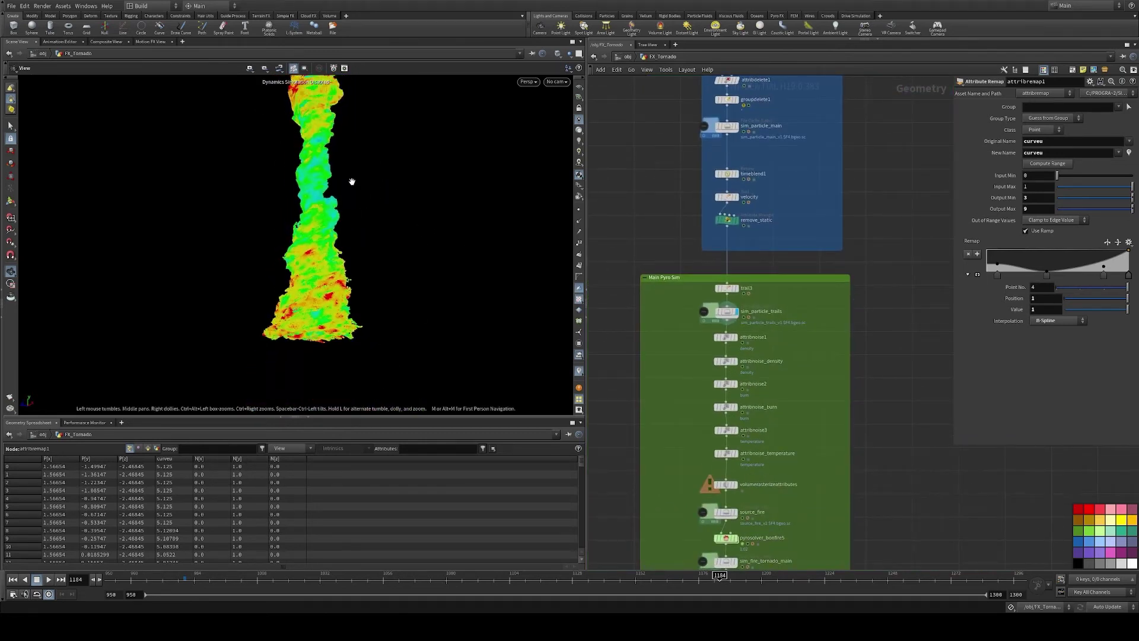
Pan to the attribnoise nodes and tumble around the density-noise-speckled tornado
drag(423, 354, 348, 173)
scroll(752, 366, up, 3)
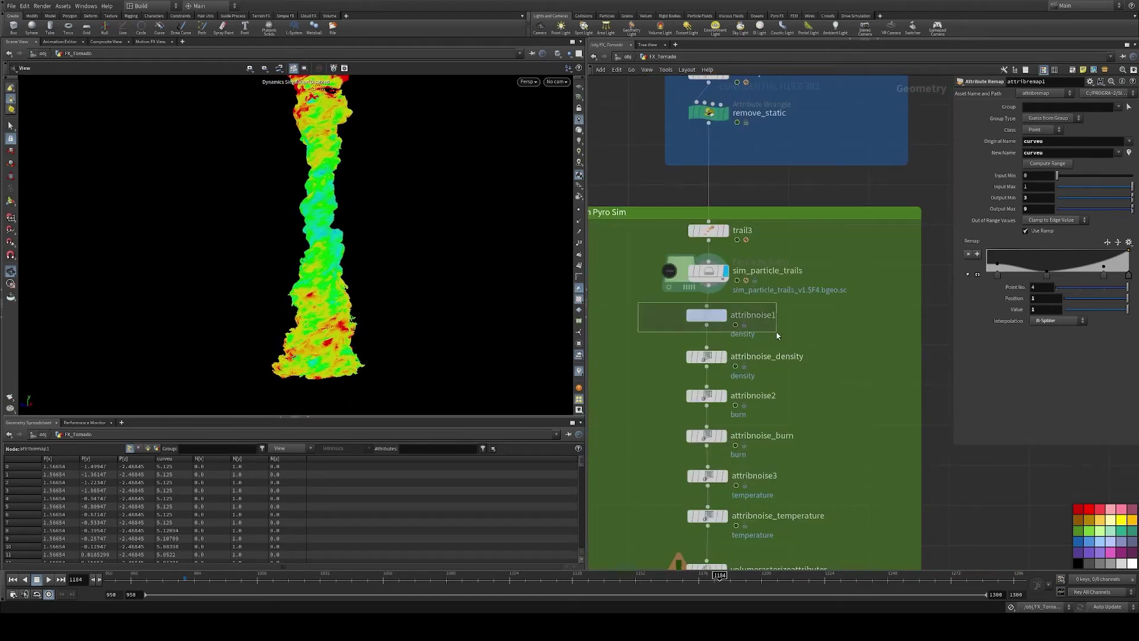
middle_drag(627, 284, 631, 267)
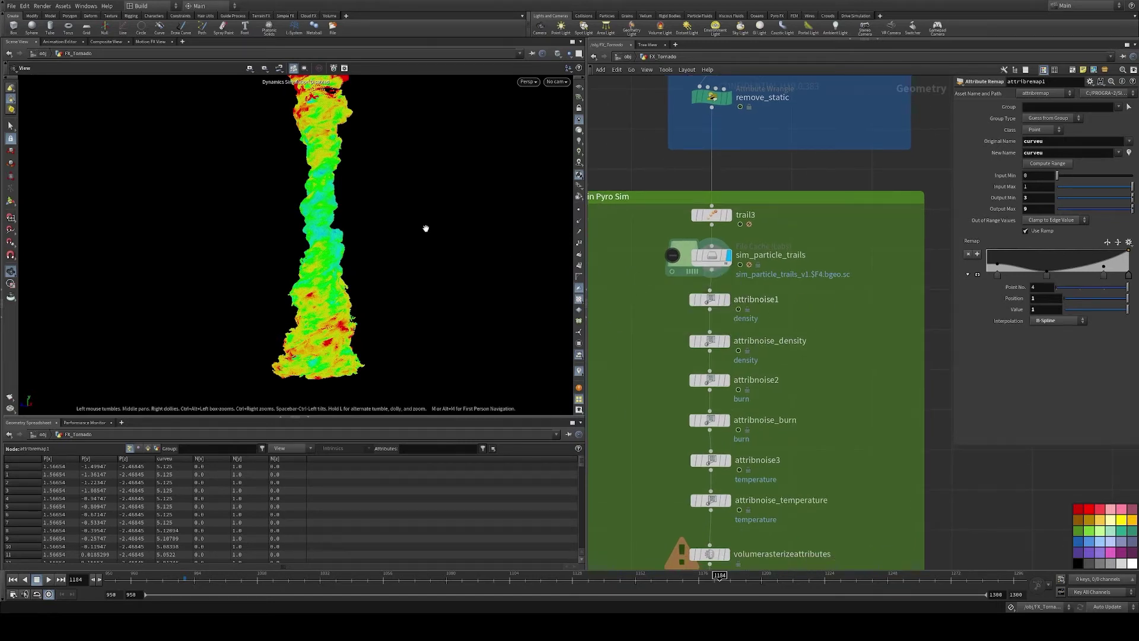
drag(407, 222, 343, 229)
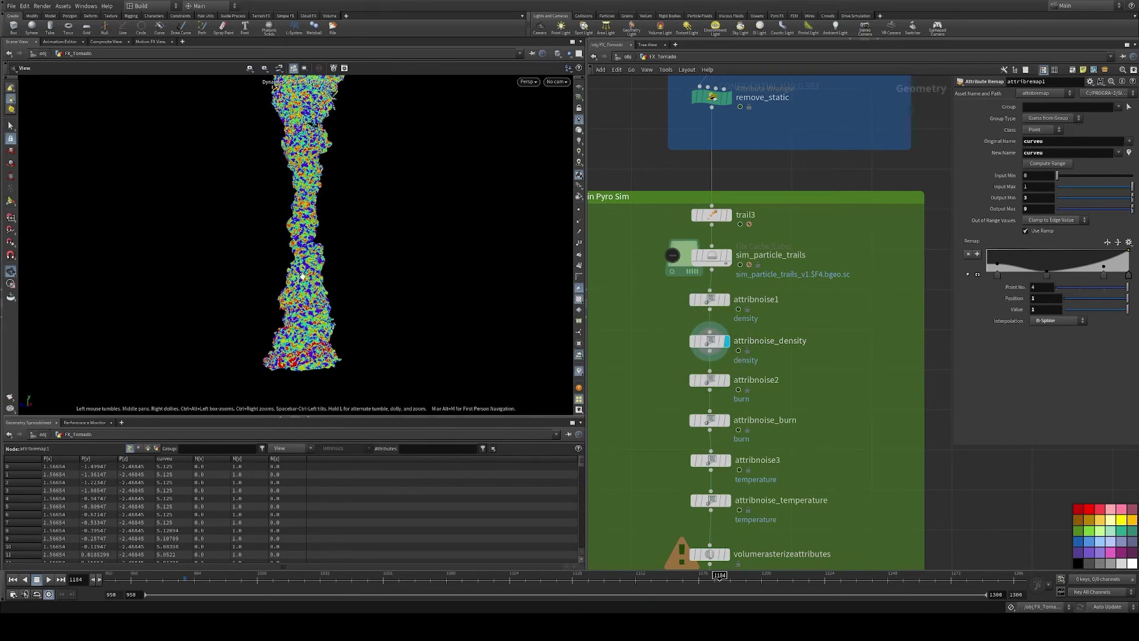
scroll(769, 389, down, 3)
scroll(770, 390, up, 1)
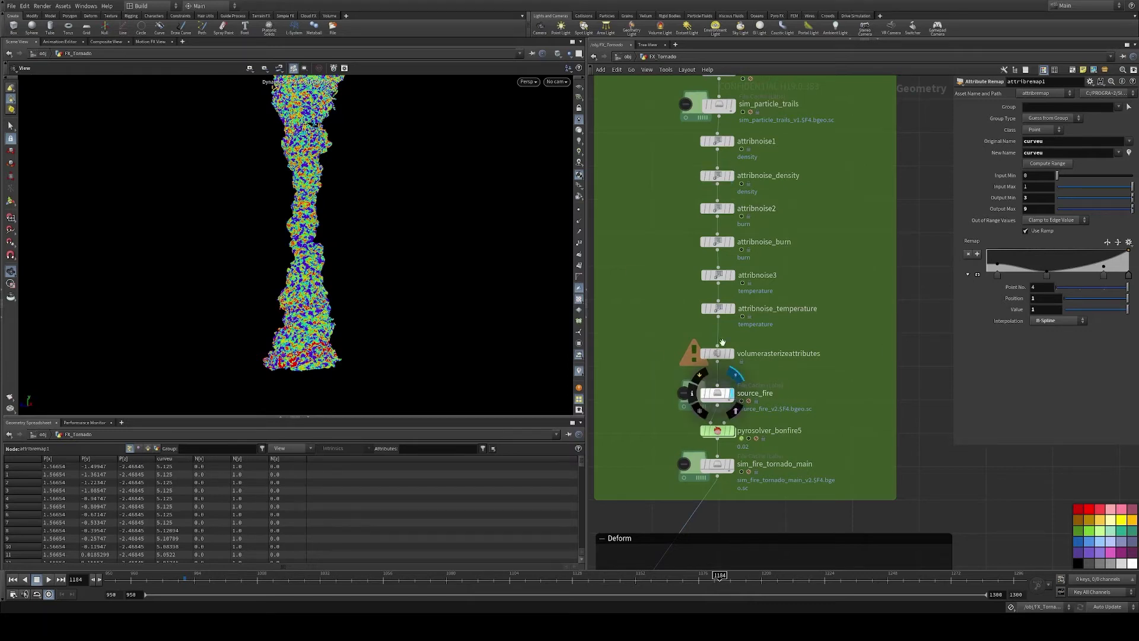
Display the source_fire smoke volume, orbit it, and select pyrosolver_bonfire5
click(738, 356)
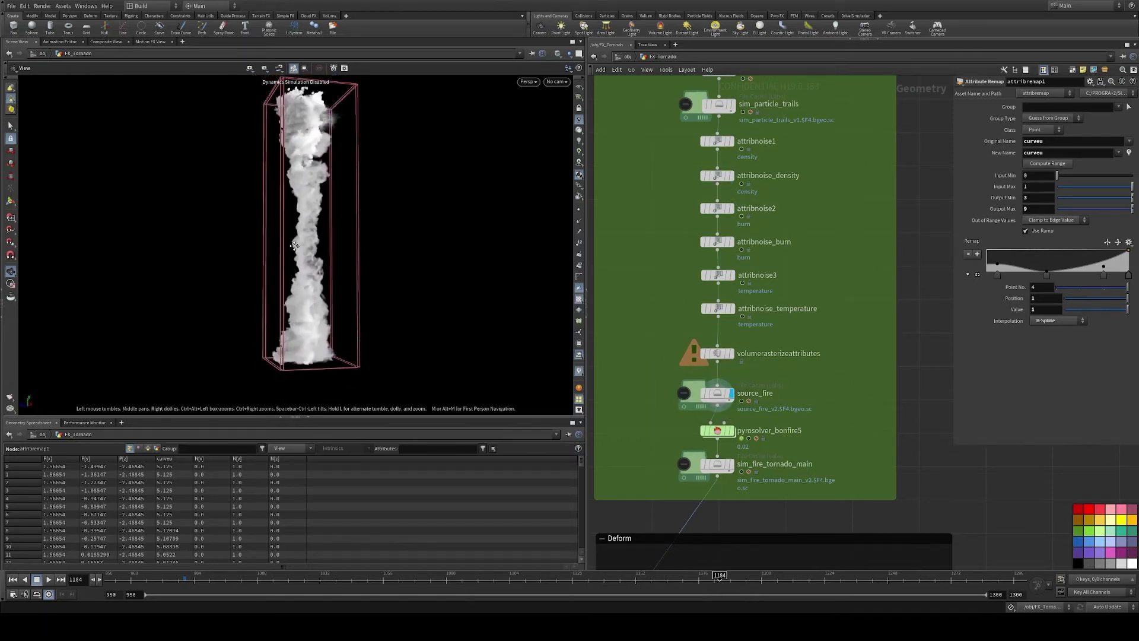
drag(294, 248, 232, 242)
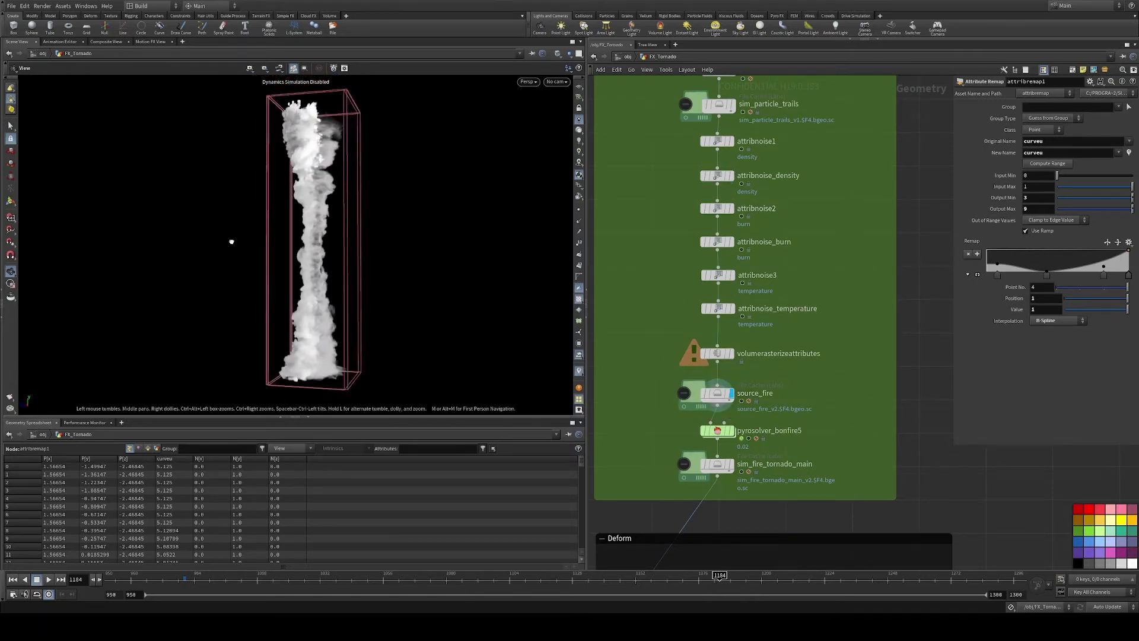
click(719, 432)
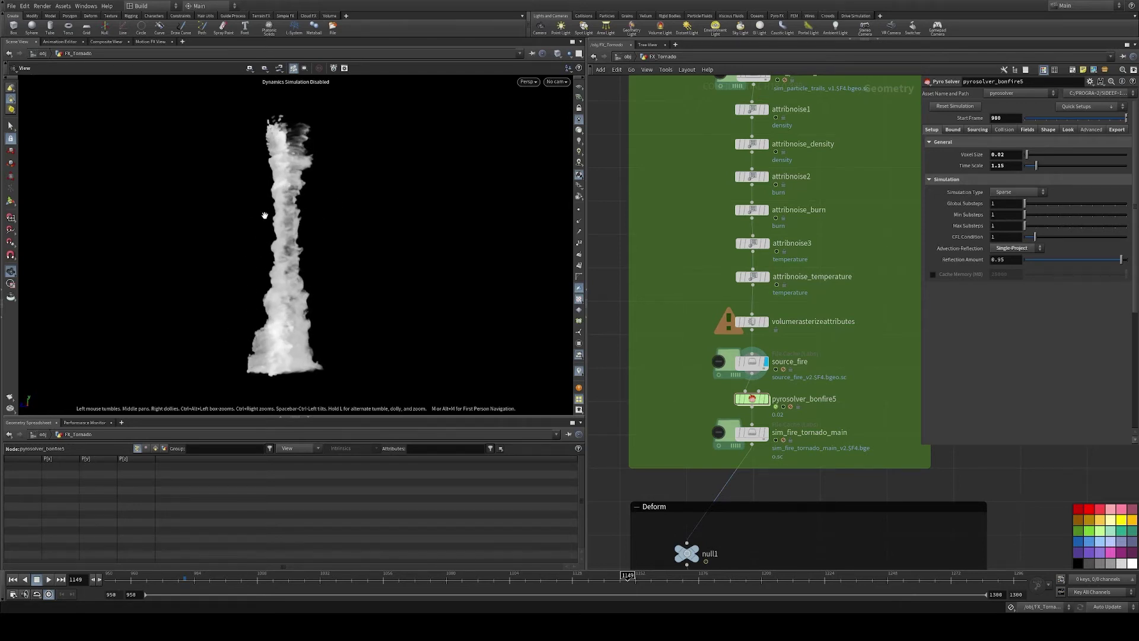
Enable Gas Axis Force handles in pyrosolver_bonfire5's FORCES network, then return to FX_Tornado
double_click(751, 399)
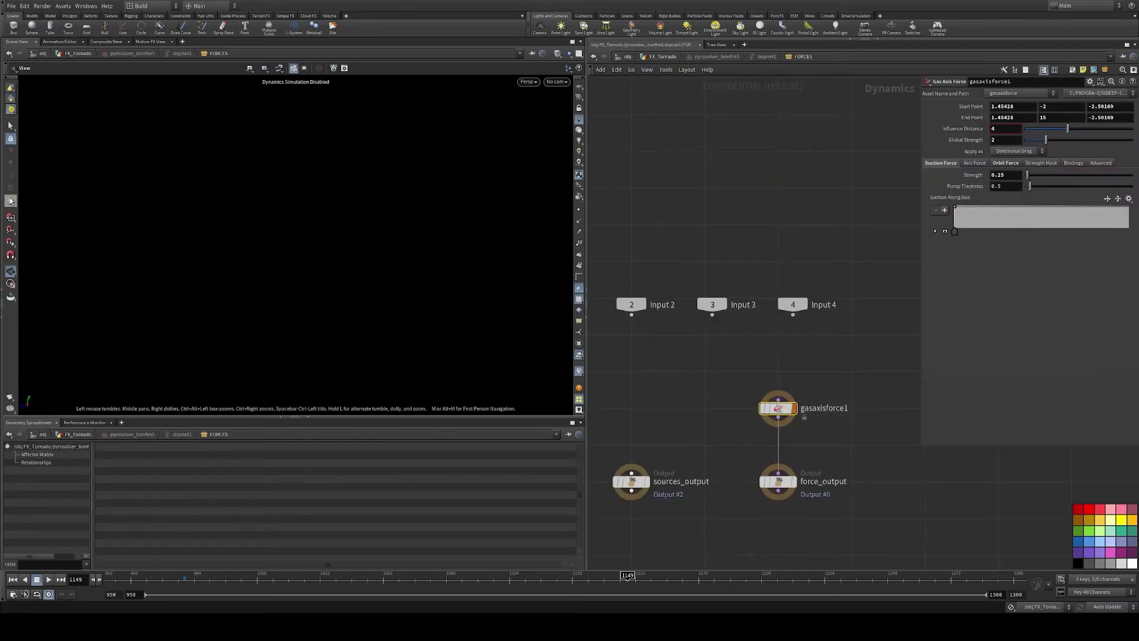
click(11, 202)
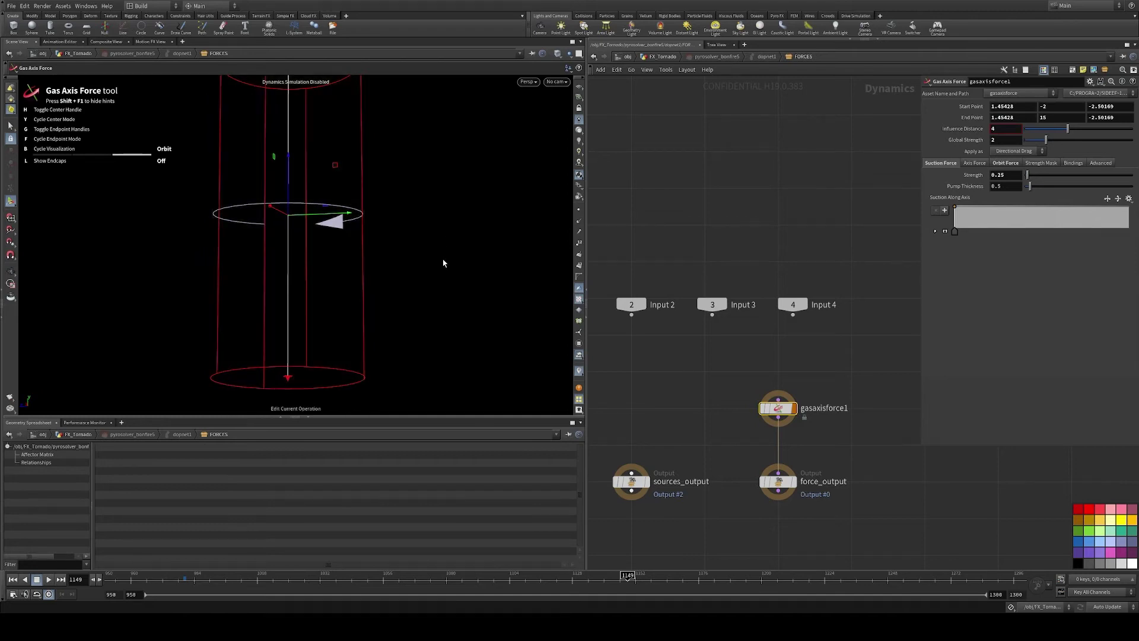
click(664, 56)
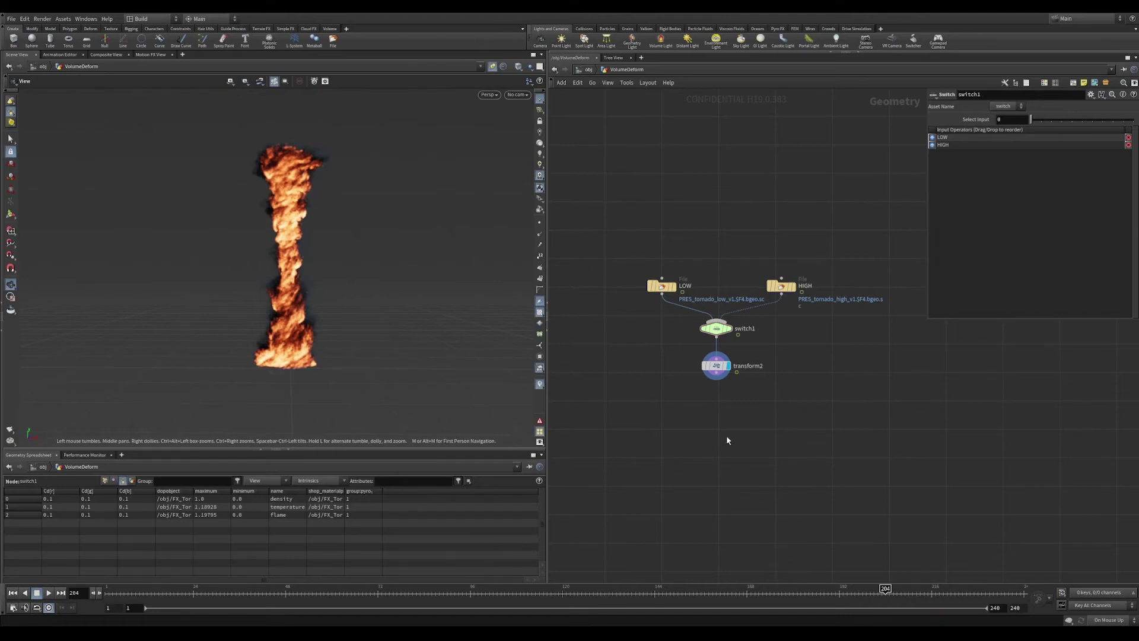
Add latticefromvolume1 and volumedeform1 below transform2, wire transform2 into the lattice, and display it
key(Tab)
key(Return)
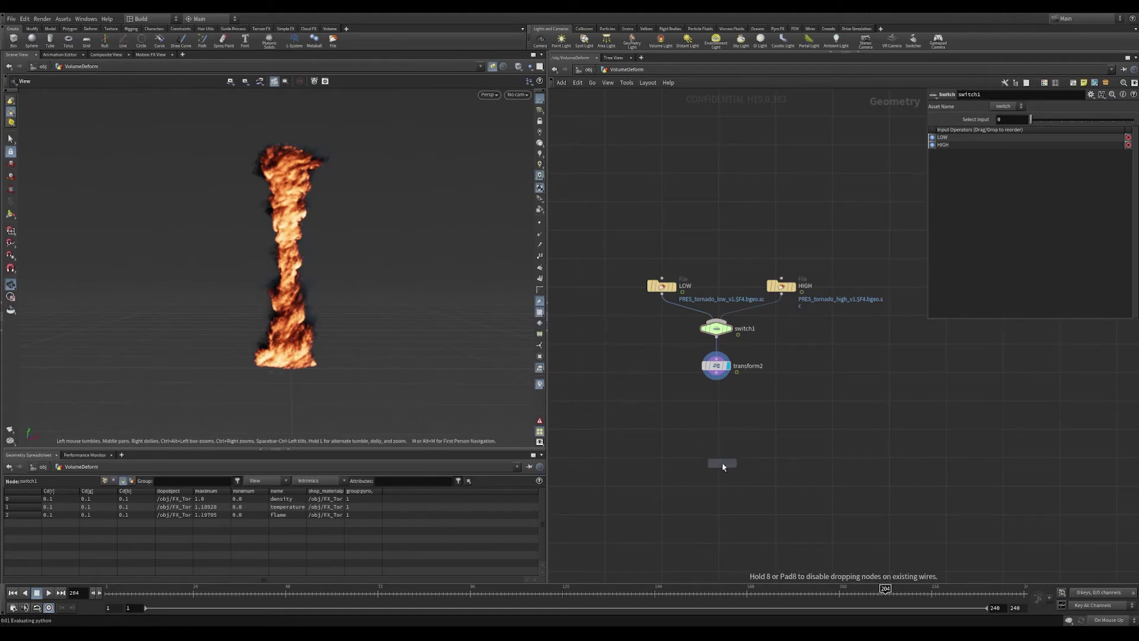
click(719, 462)
drag(751, 436, 758, 411)
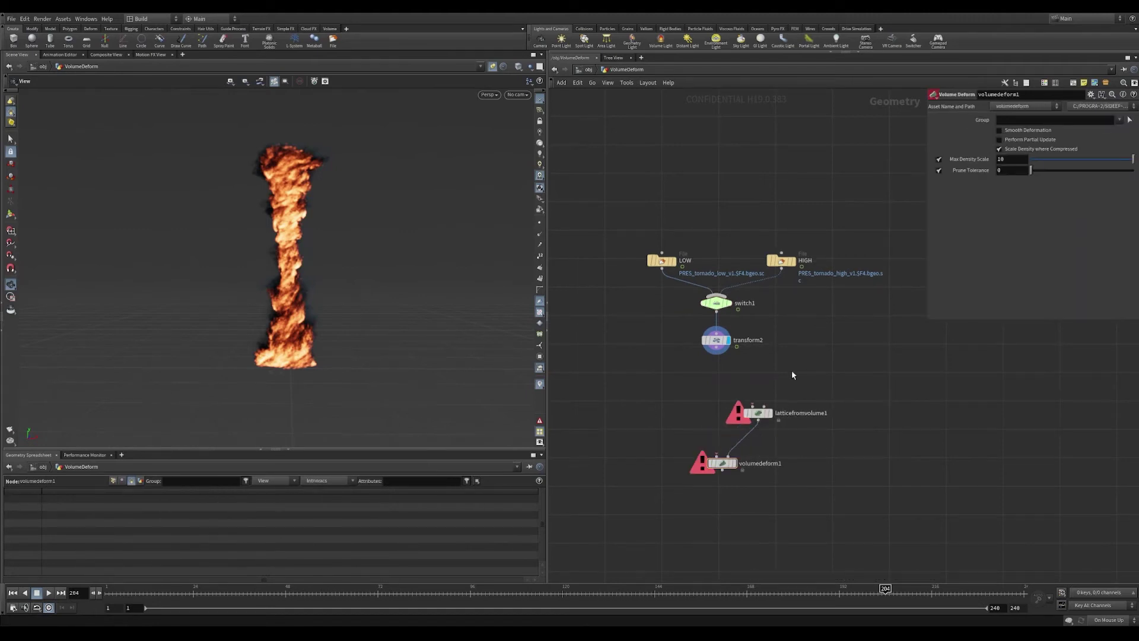
mouse_move(717, 348)
mouse_down()
mouse_move(757, 398)
mouse_move(774, 397)
mouse_up()
click(774, 400)
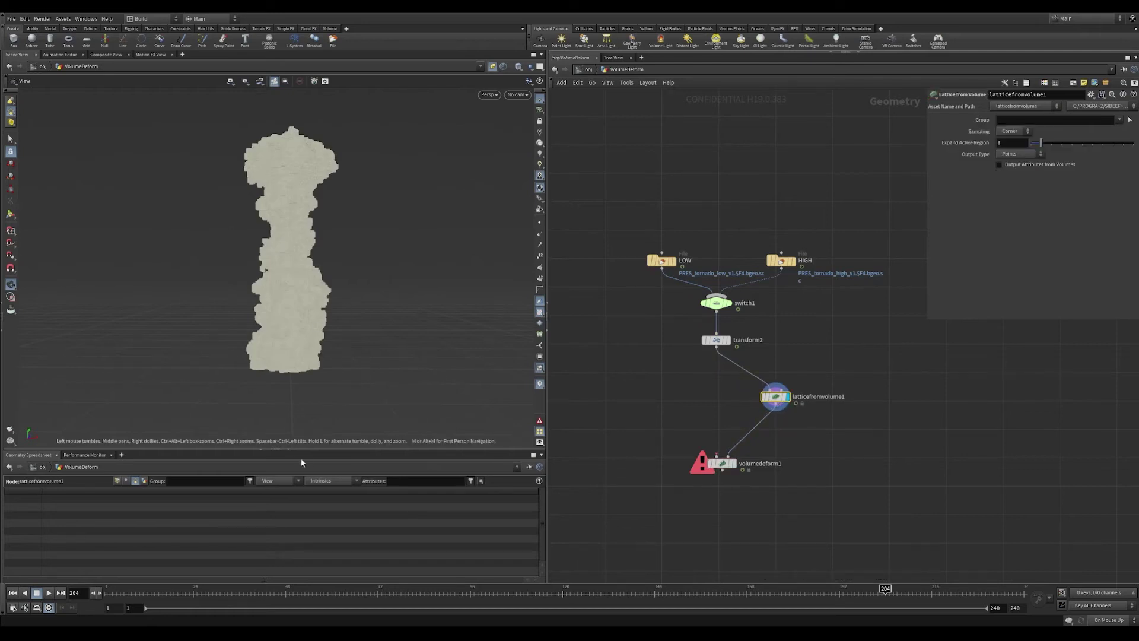
Inspect the lattice point attributes in an enlarged spreadsheet
click(117, 482)
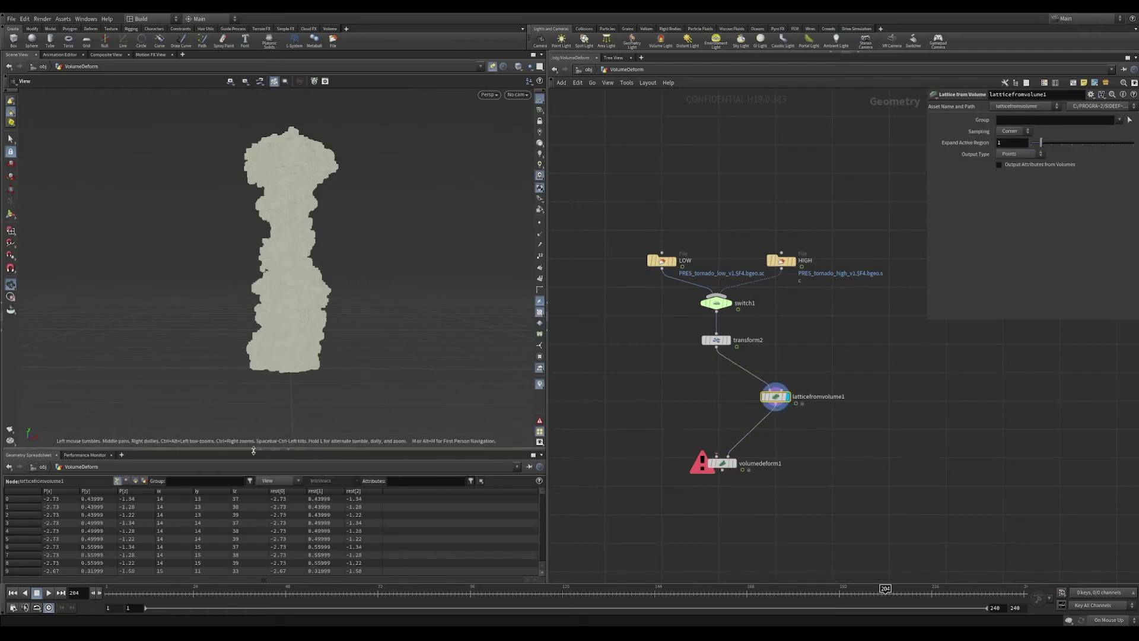
drag(250, 447, 248, 344)
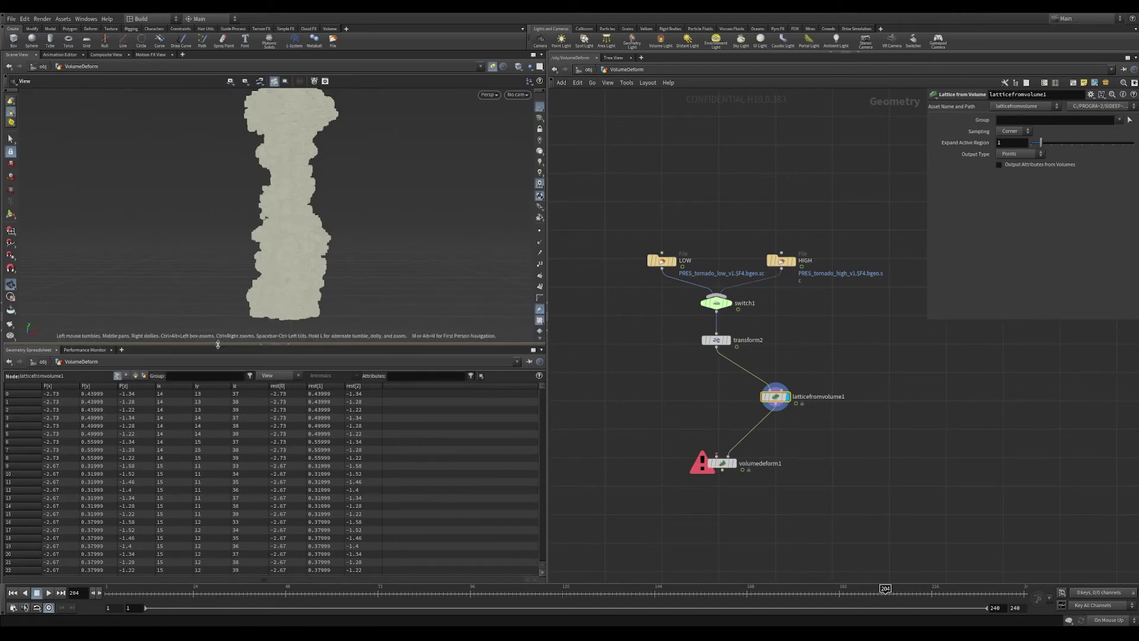
drag(220, 344, 220, 414)
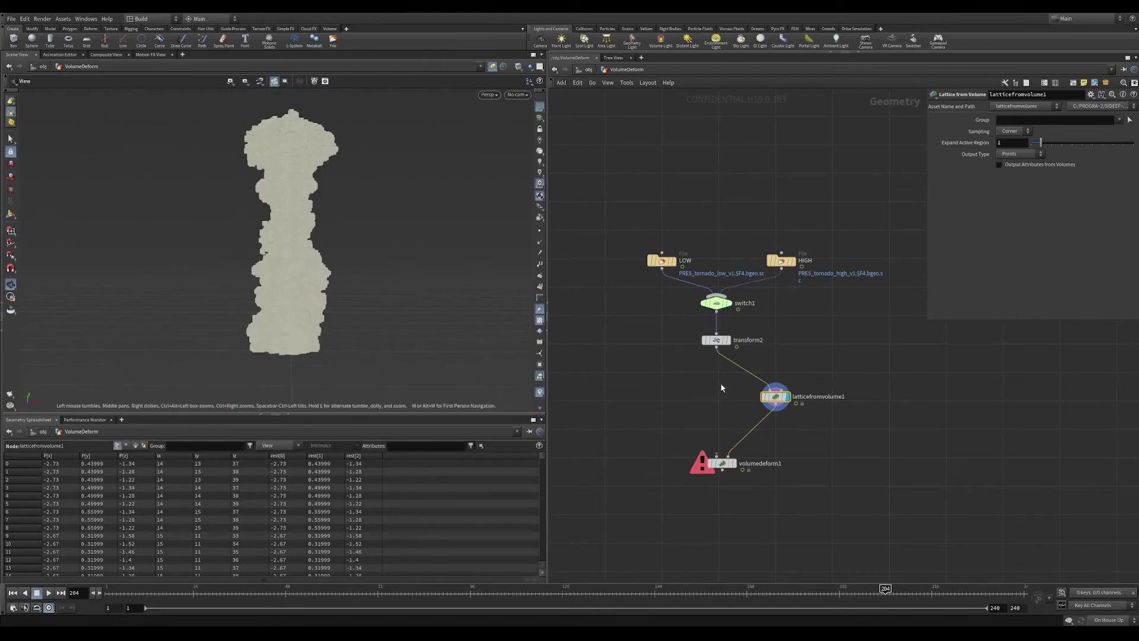
Wire transform2 into volumedeform1's Source Volumes input to clear its missing-source warning
click(721, 463)
scroll(747, 481, up, 3)
middle_drag(687, 321, 694, 337)
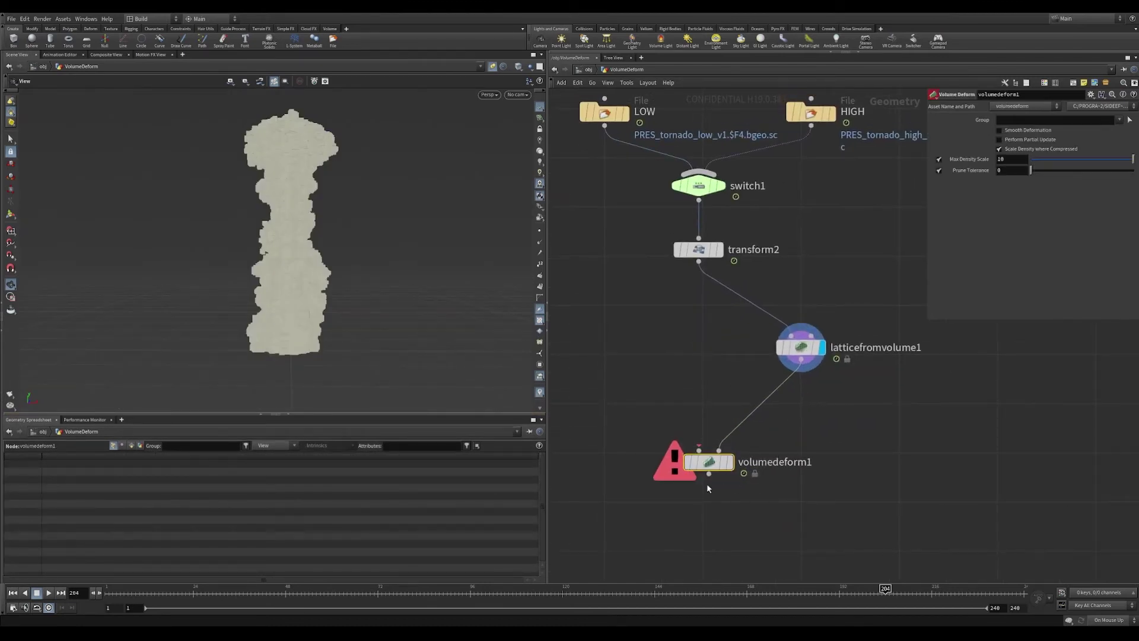
drag(710, 480, 716, 471)
drag(699, 261, 699, 435)
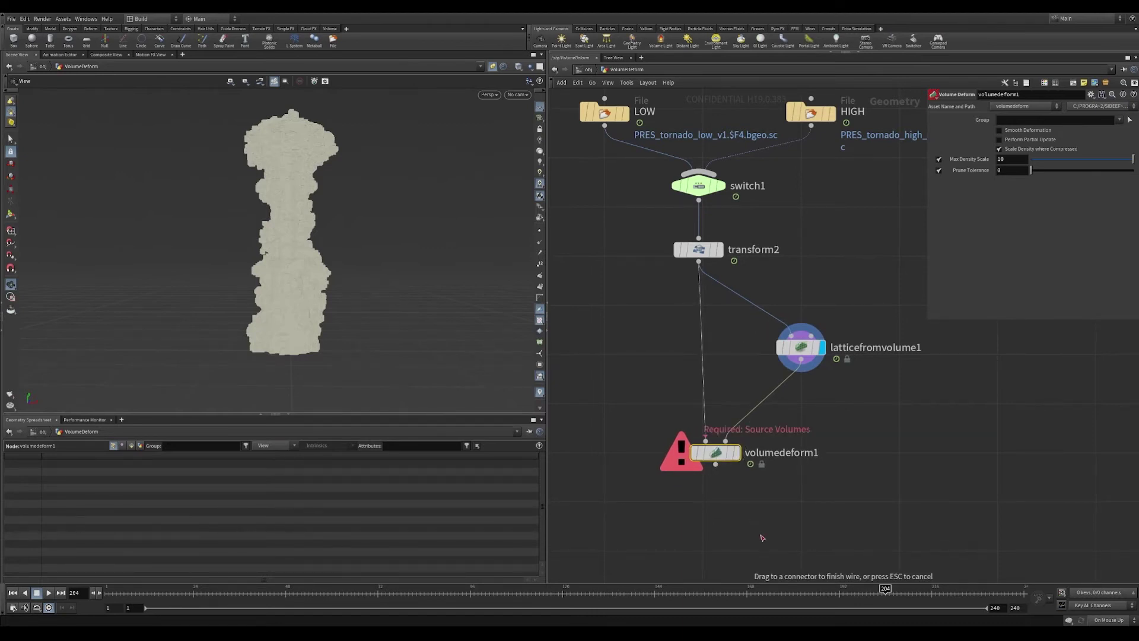
scroll(775, 450, down, 1)
scroll(775, 450, down, 3)
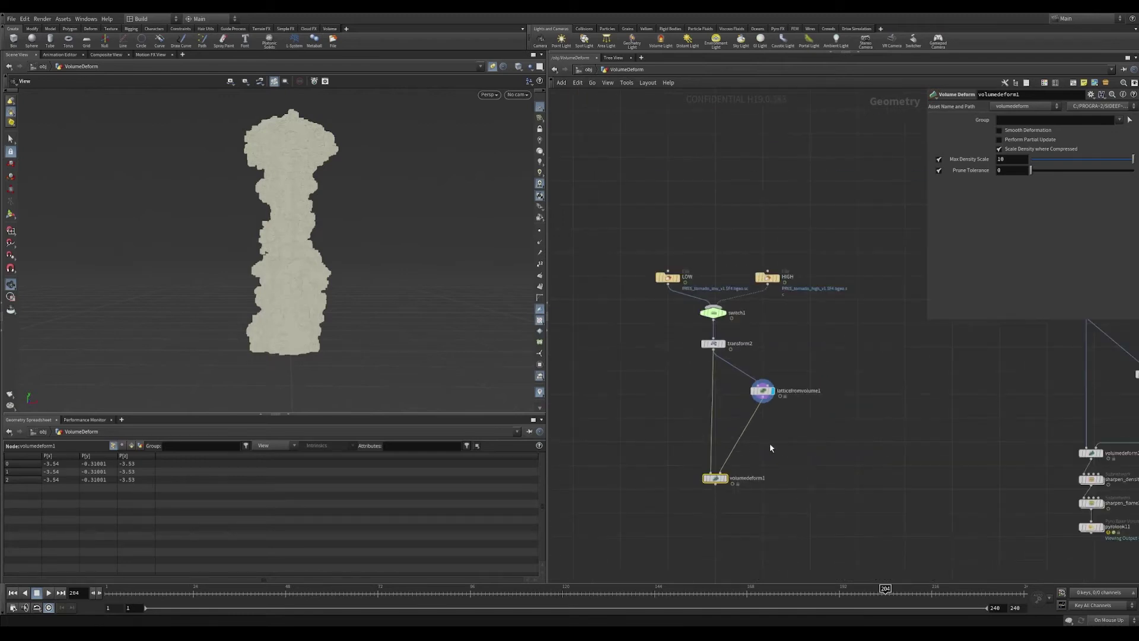
scroll(763, 415, up, 3)
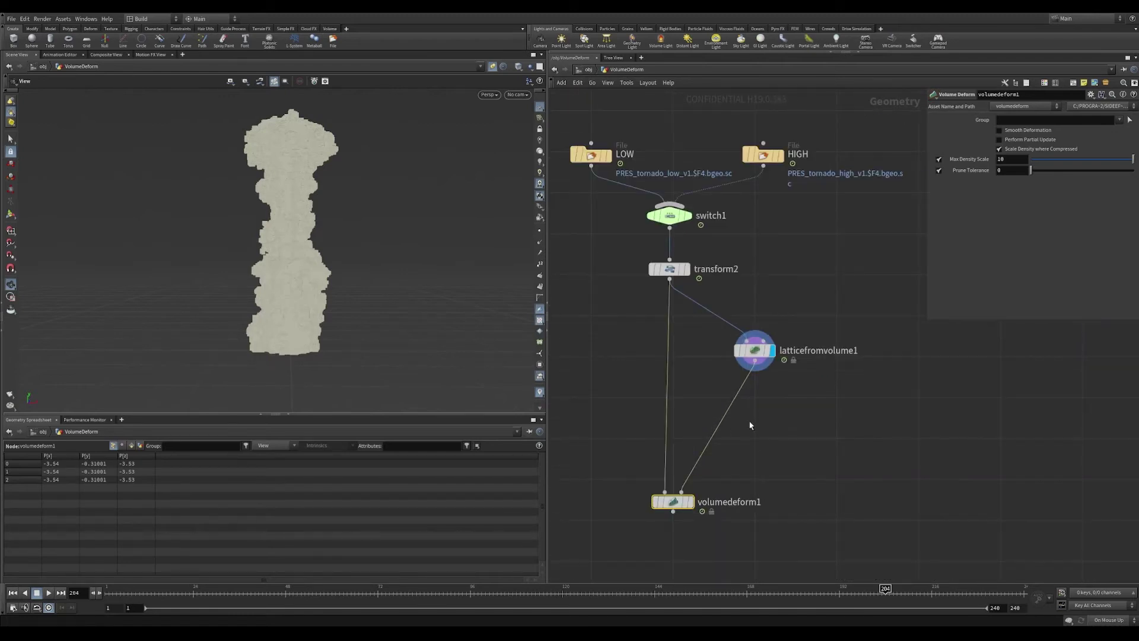
drag(755, 350, 754, 339)
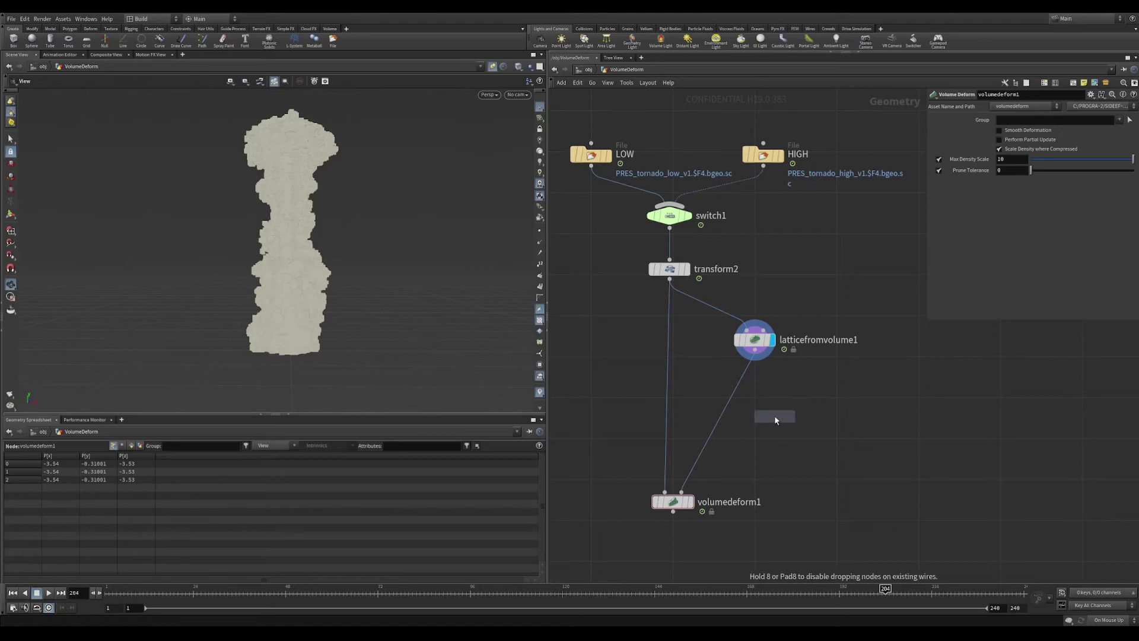
Insert bend1 with capture direction 0,1,0, capture length 15 and bend 85
click(727, 419)
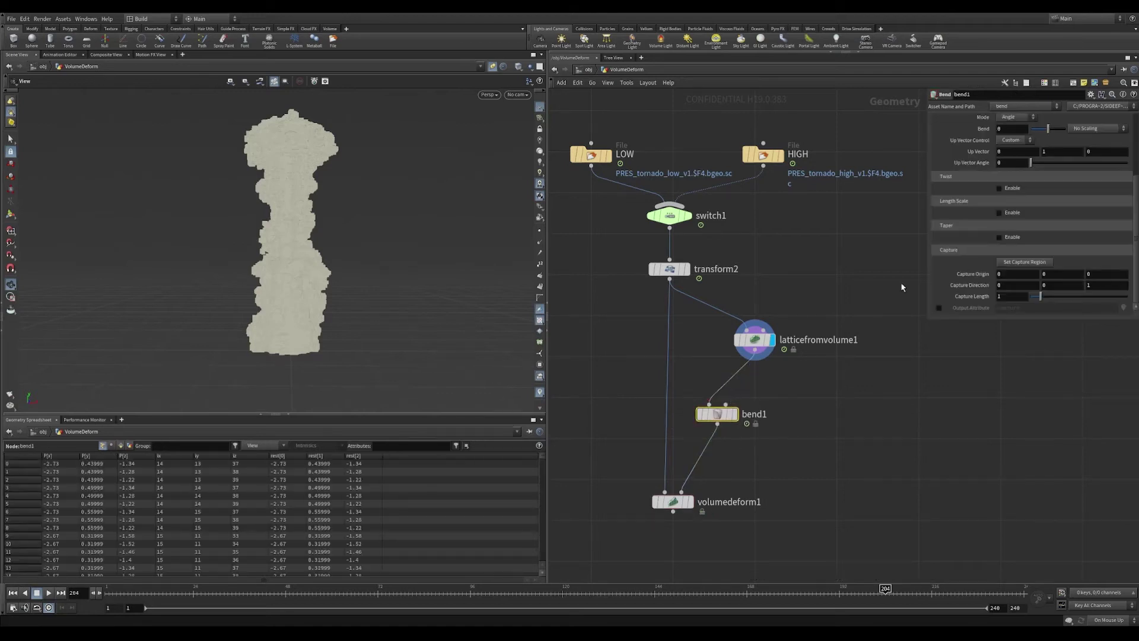
text(1)
key(Tab)
text(0)
key(Return)
click(1023, 294)
key(Return)
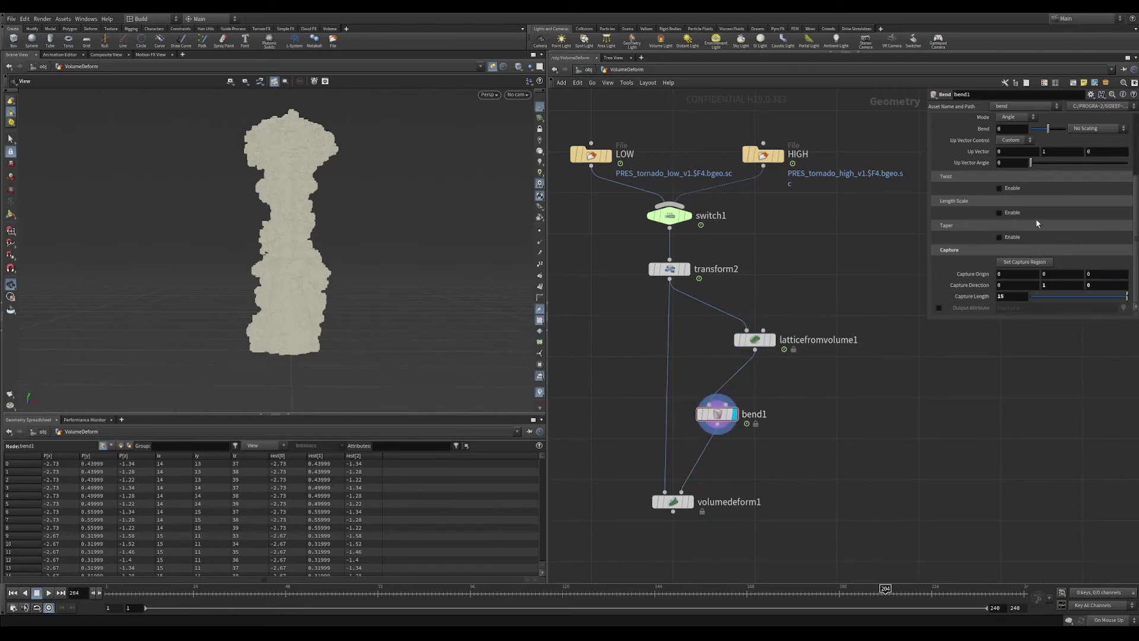
drag(1049, 129, 1064, 128)
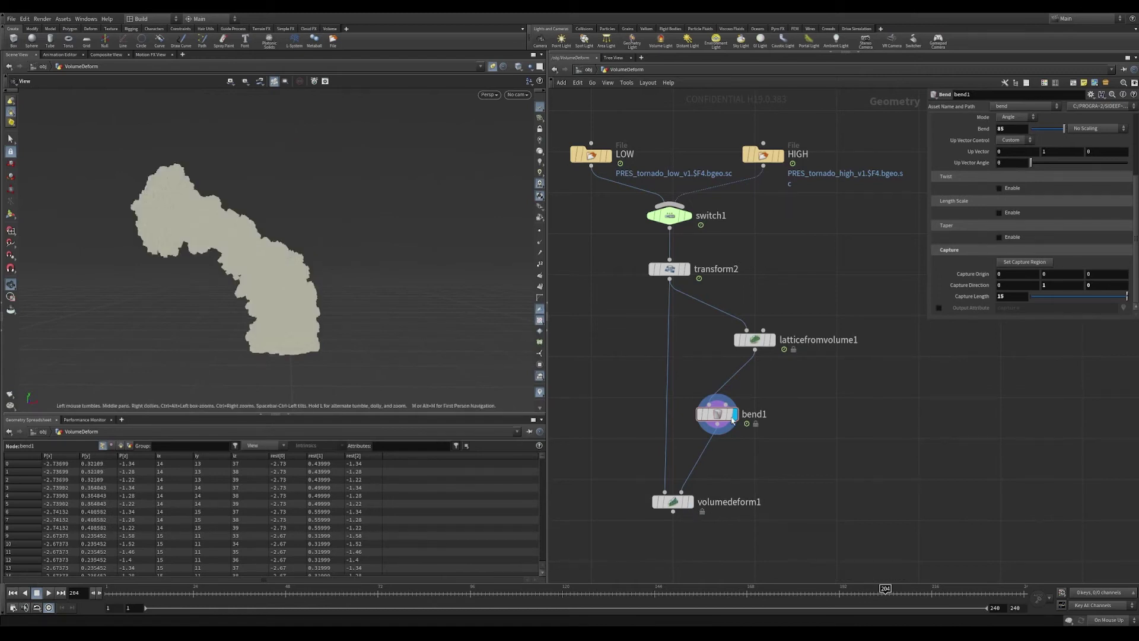
Display volumedeform1, orbit the sideways-bent fire, and select the LOW file node
drag(721, 413, 732, 411)
click(676, 502)
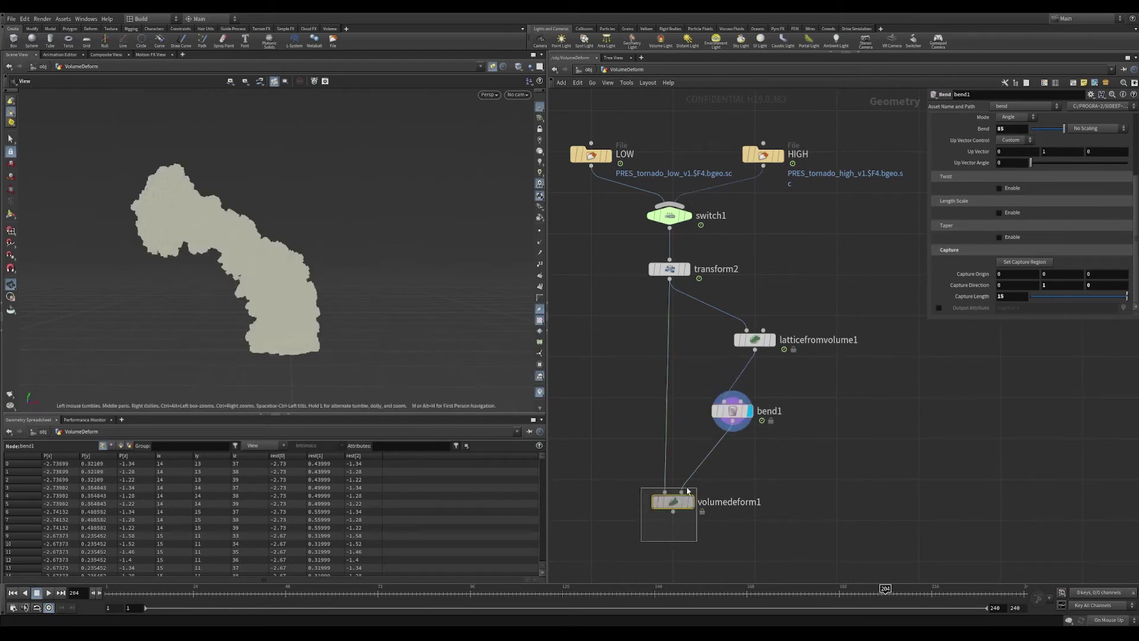
click(690, 501)
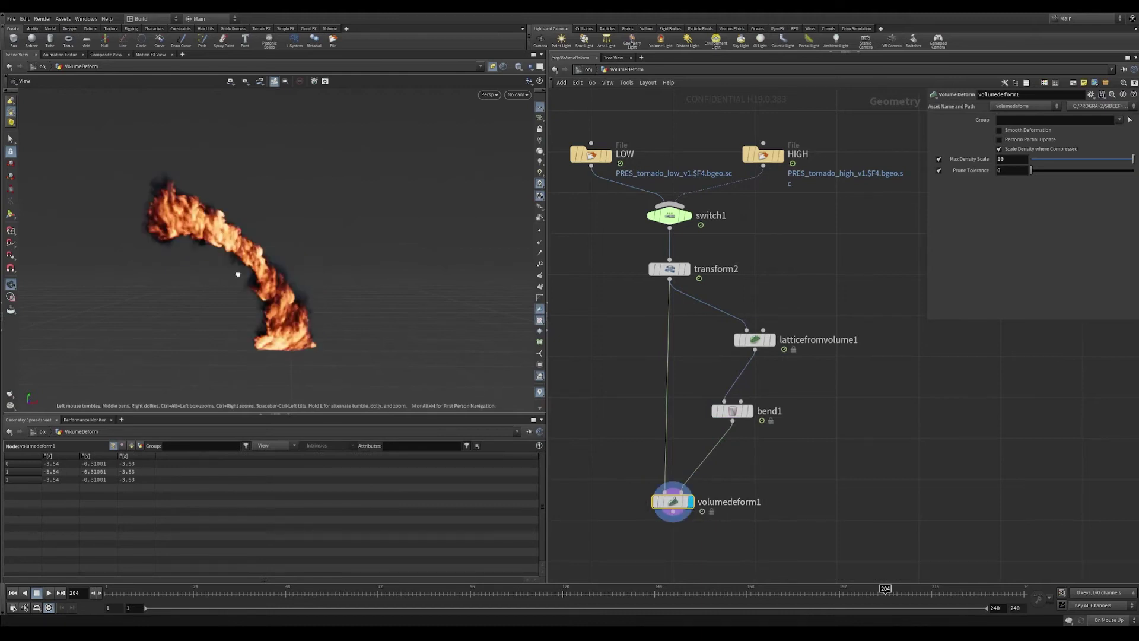
mouse_move(261, 271)
mouse_down()
mouse_move(371, 270)
mouse_move(219, 281)
mouse_move(267, 242)
mouse_up()
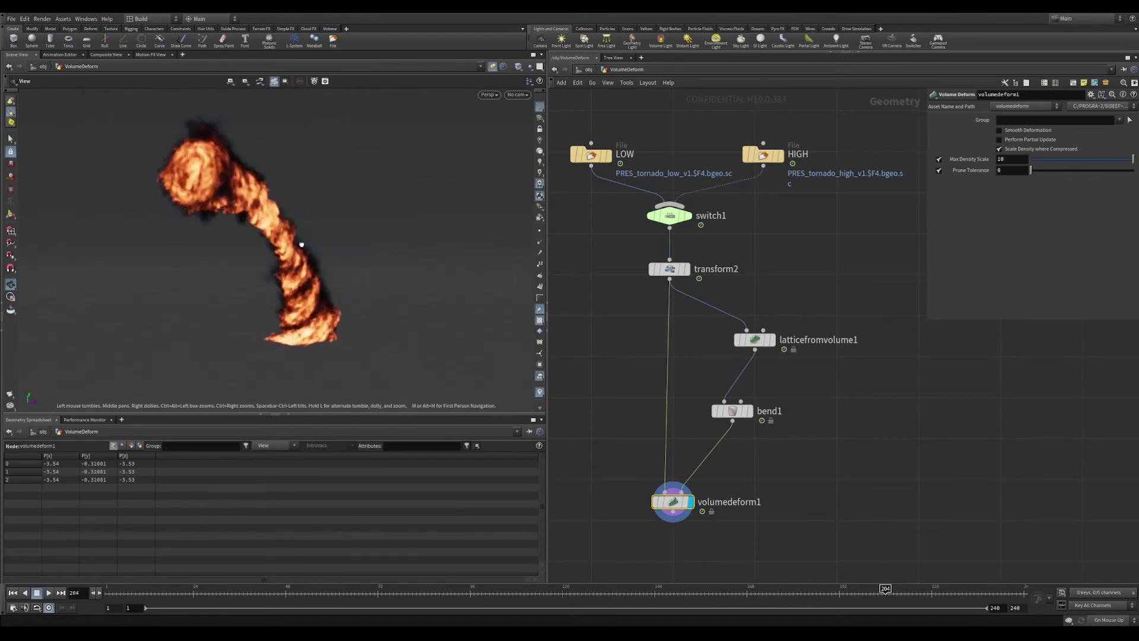
drag(267, 242, 265, 260)
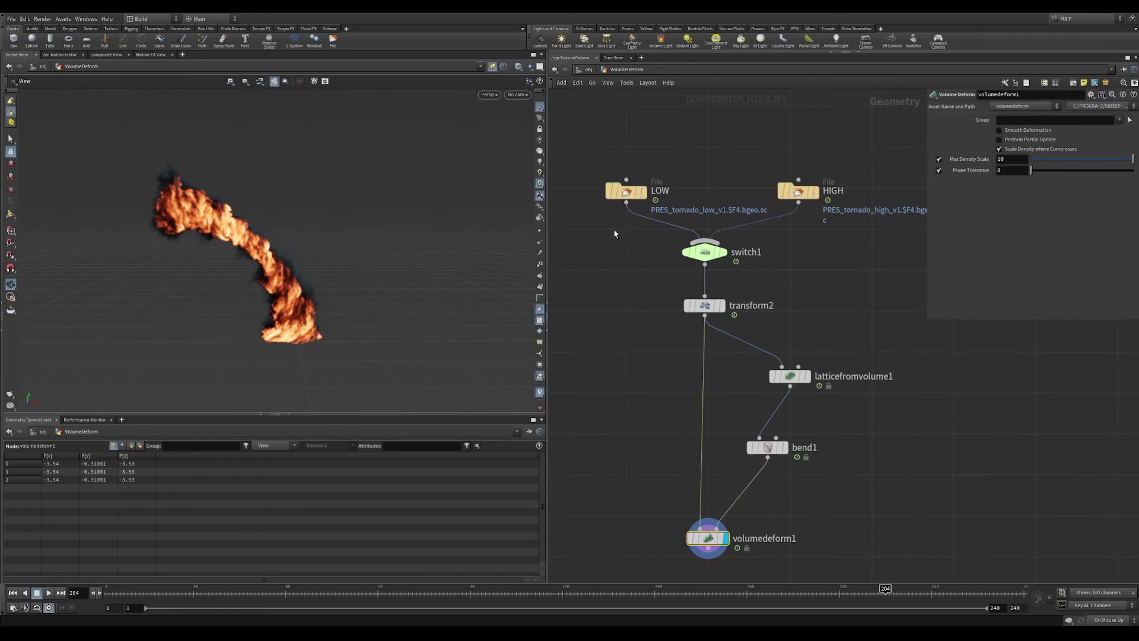
drag(583, 144, 632, 251)
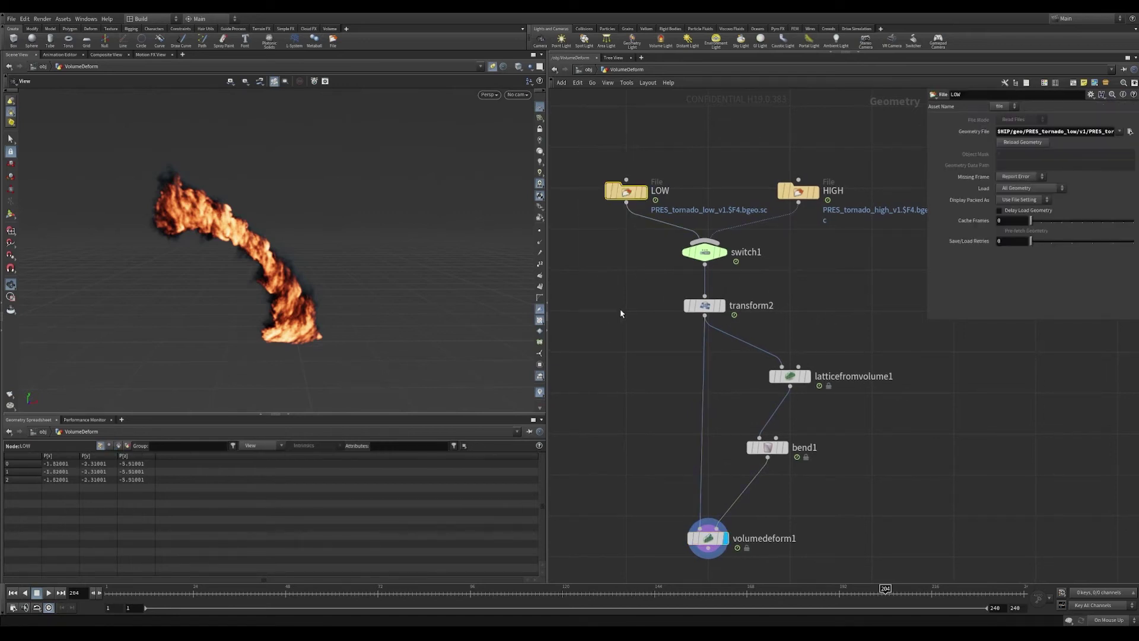
key(h)
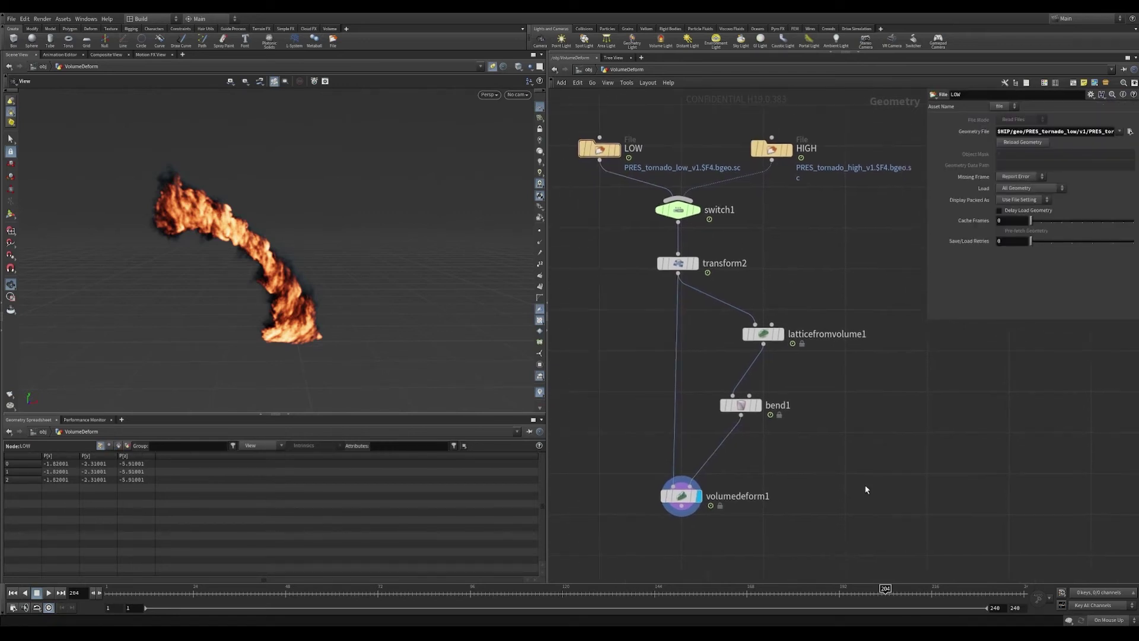
scroll(863, 485, down, 3)
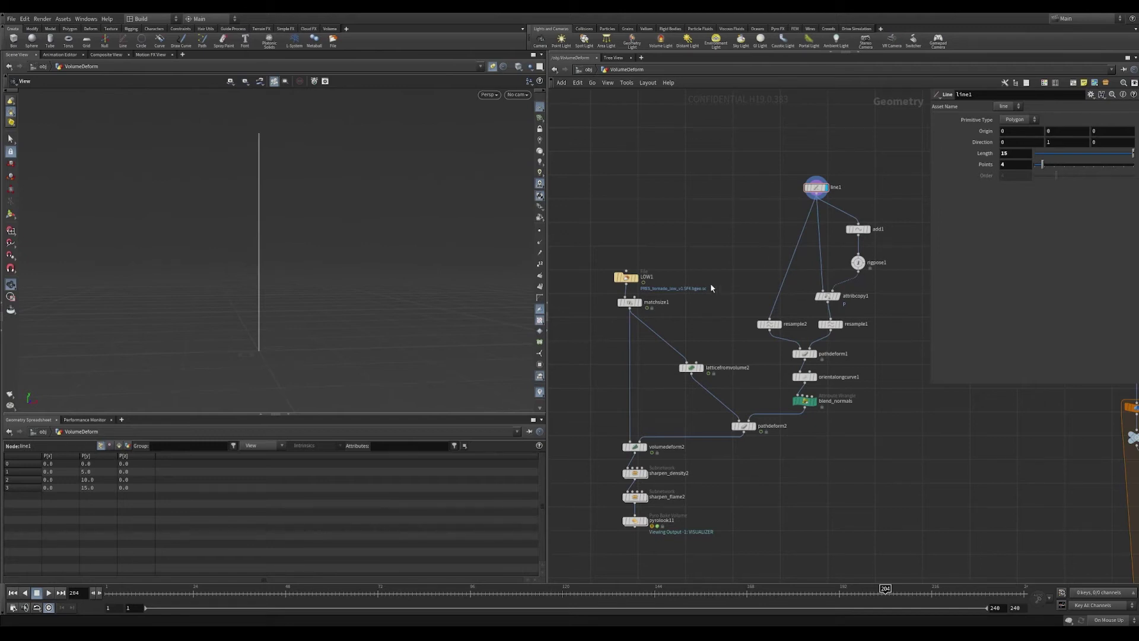
mouse_move(630, 302)
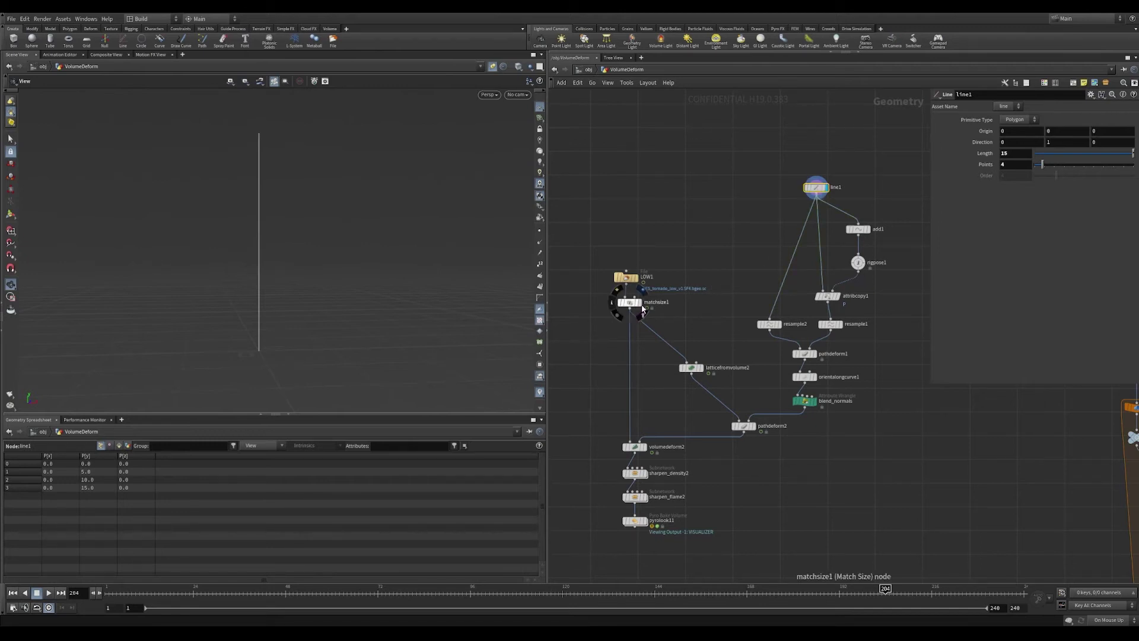
Display matchsize1 and pathdeform1, and show rigpose1's joint handles on the curve
click(638, 311)
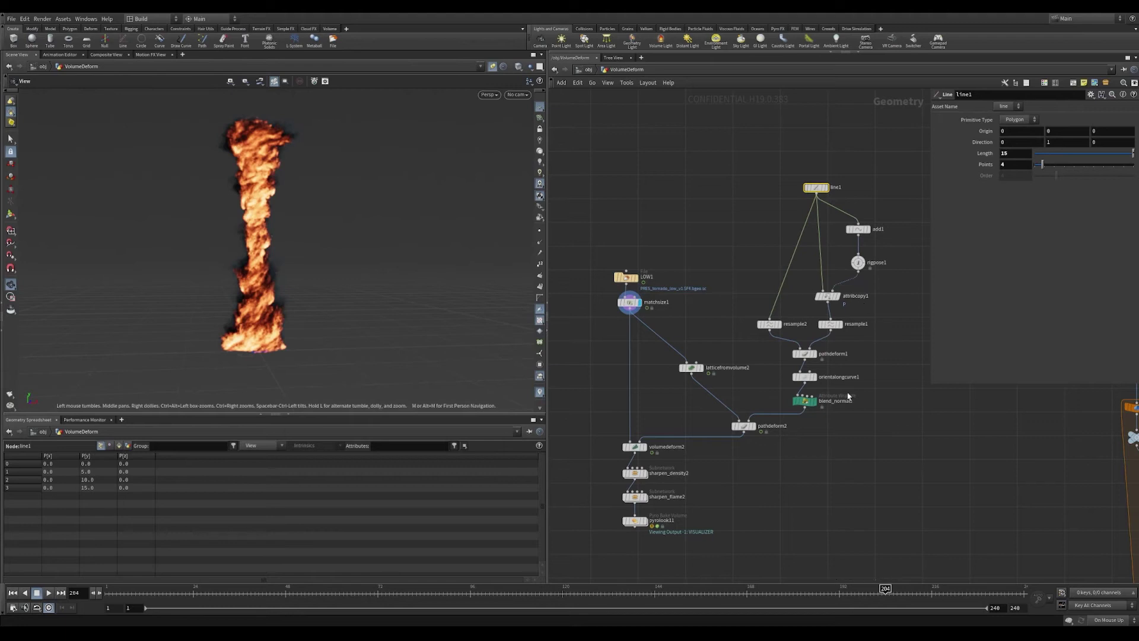
click(815, 360)
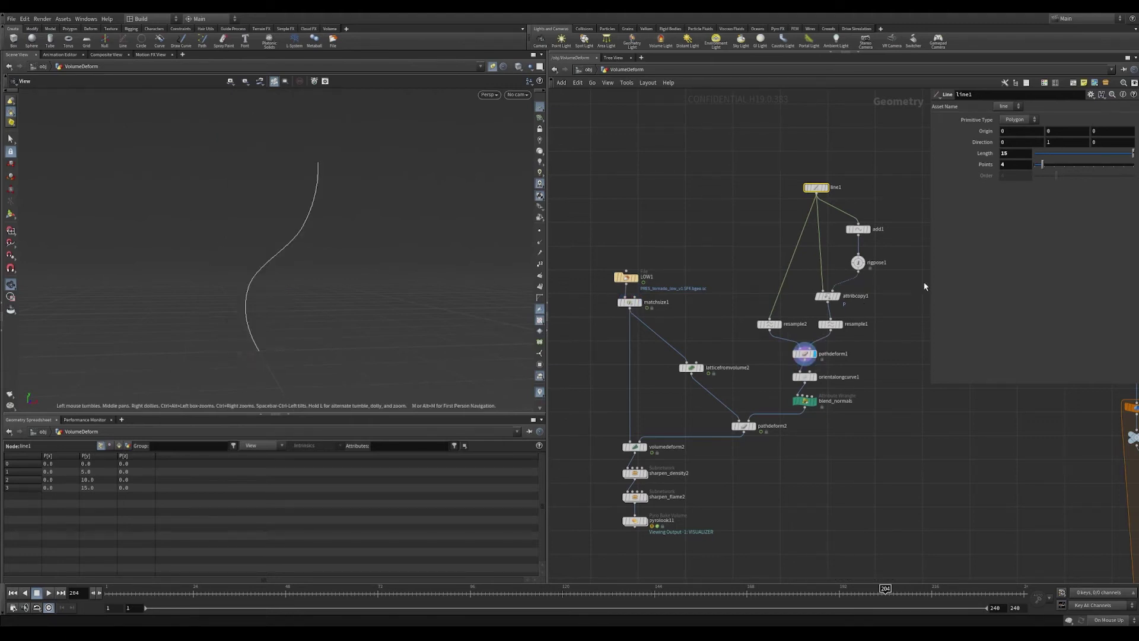
click(857, 263)
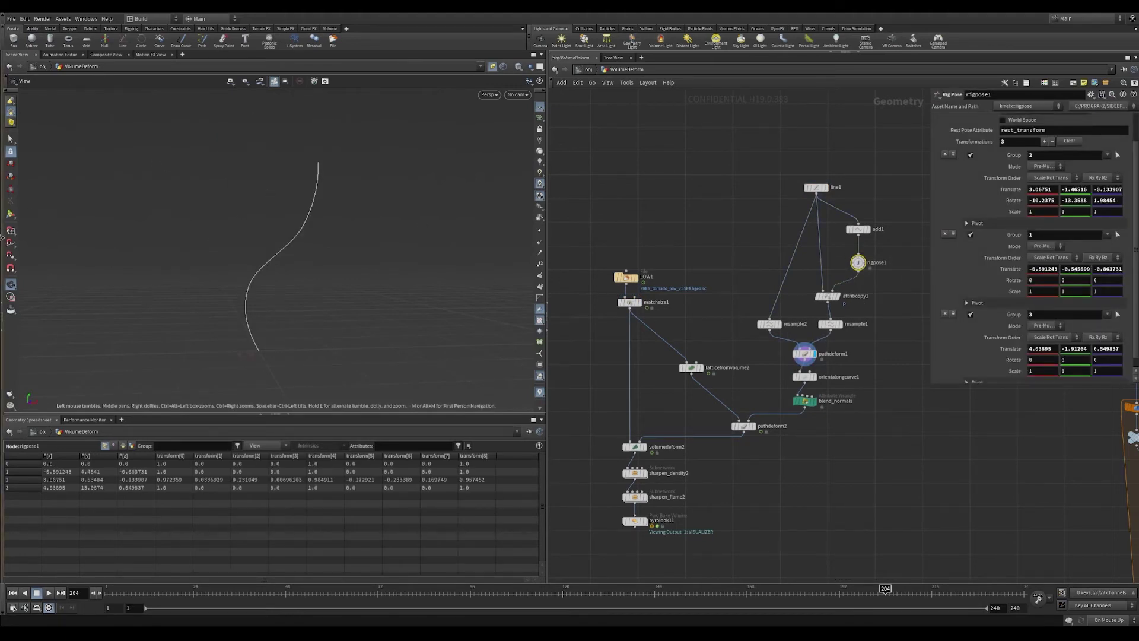
click(12, 215)
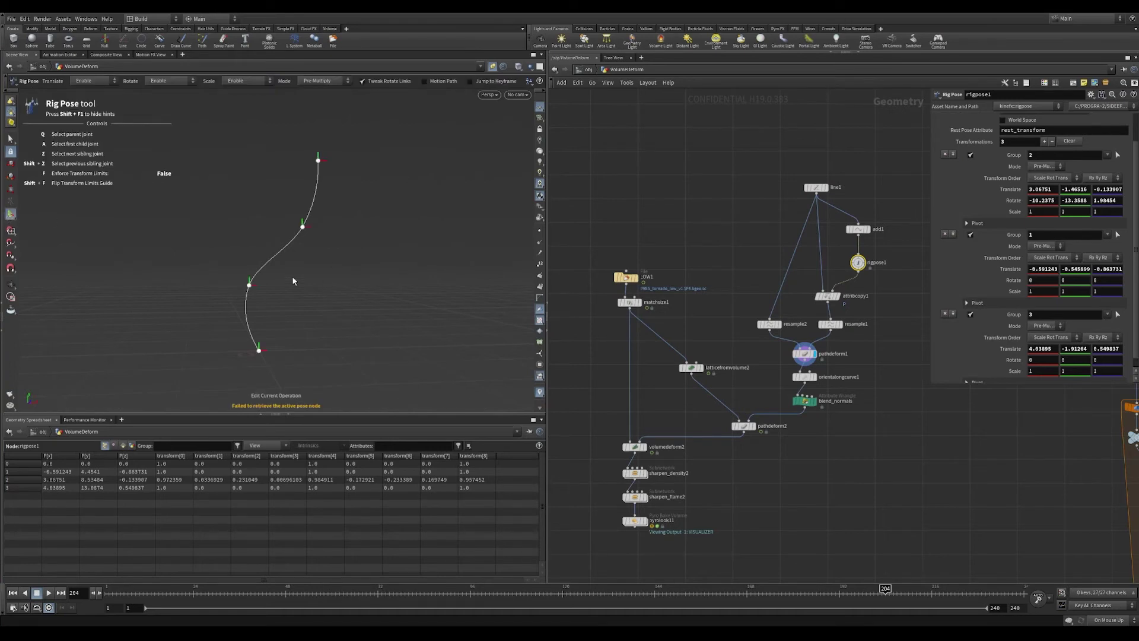
Display latticefromvolume2, pathdeform2 and volumedeform2 to see the S-bent fire
click(700, 367)
click(690, 366)
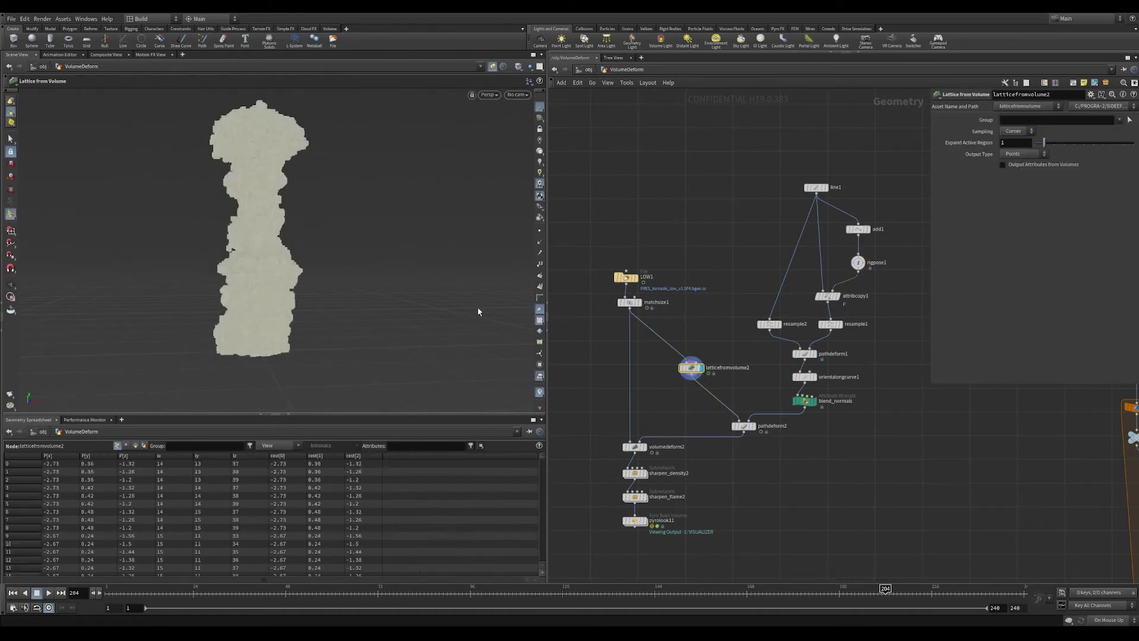
mouse_move(745, 425)
click(755, 427)
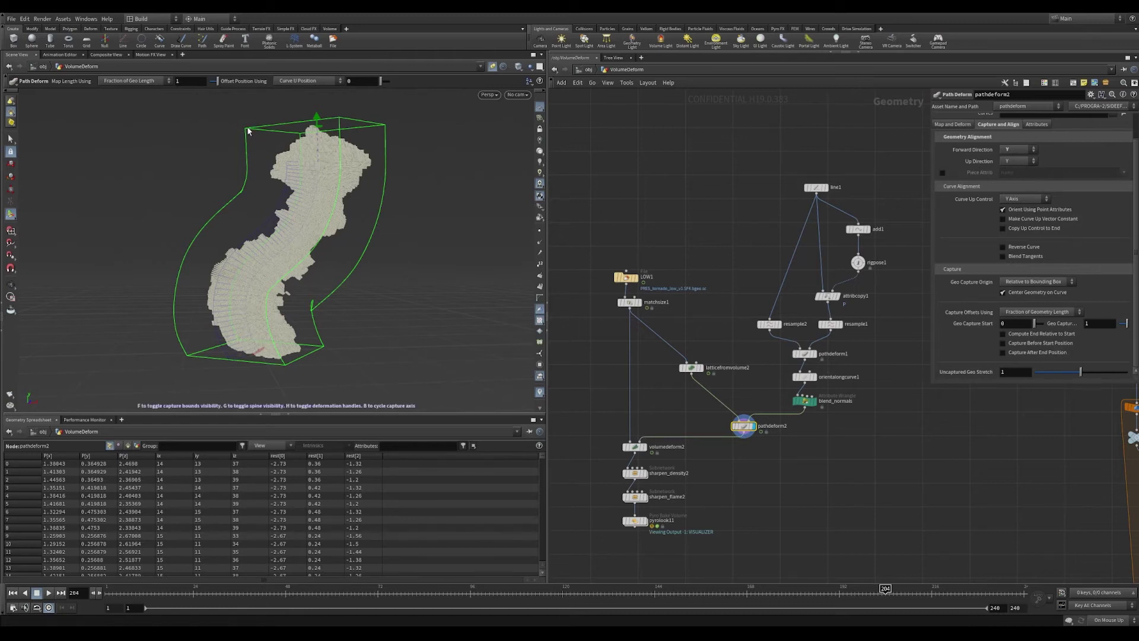
click(11, 288)
scroll(783, 499, up, 2)
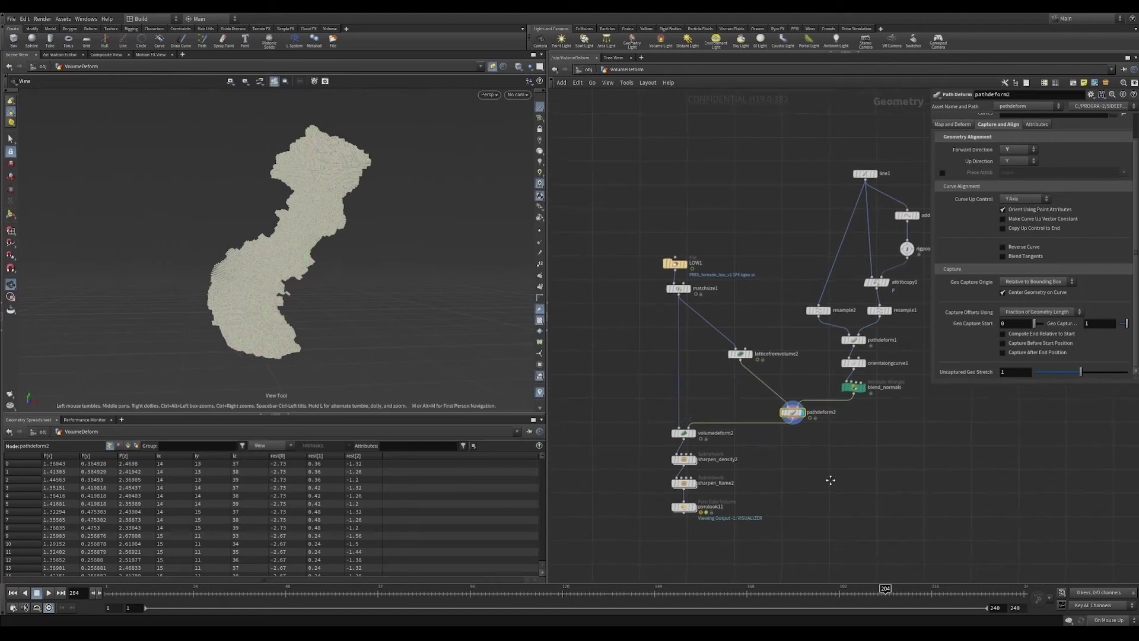
click(699, 436)
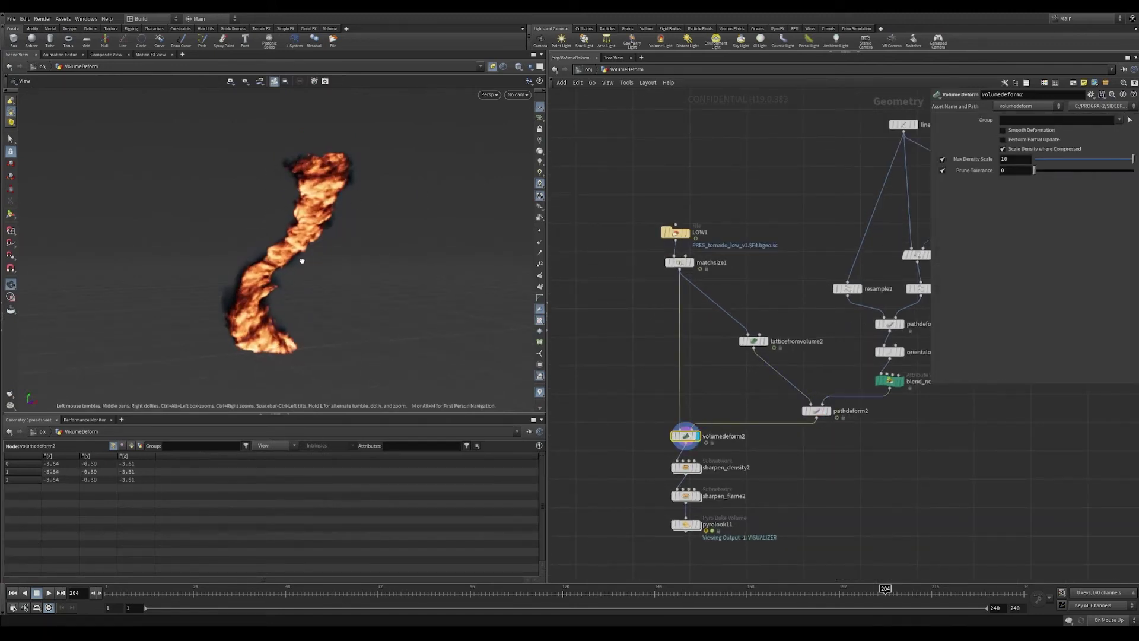
Move a rigpose1 joint in the viewport to bend the tornado curve
mouse_move(915, 469)
middle_down()
mouse_move(890, 467)
mouse_move(884, 346)
middle_up()
click(871, 214)
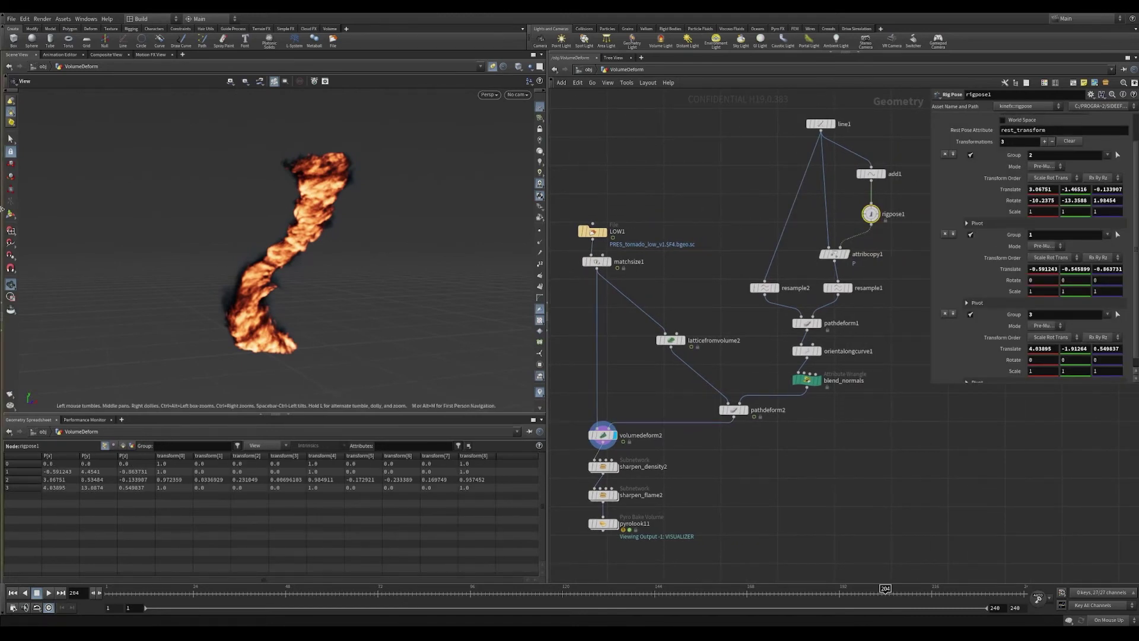
key(Return)
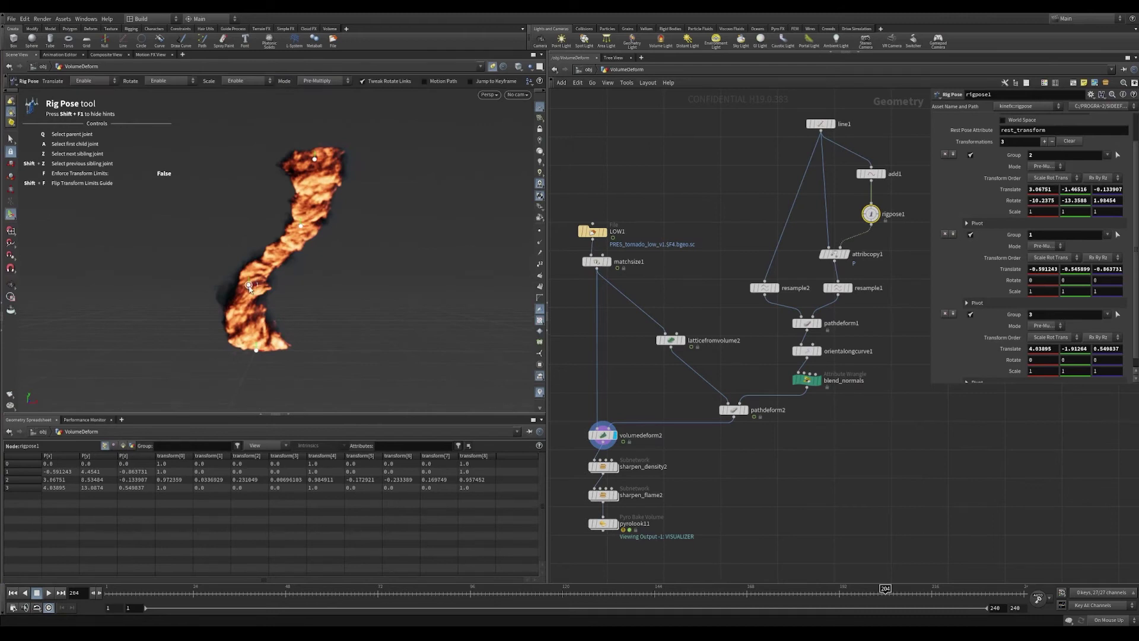
click(249, 284)
drag(250, 284, 229, 274)
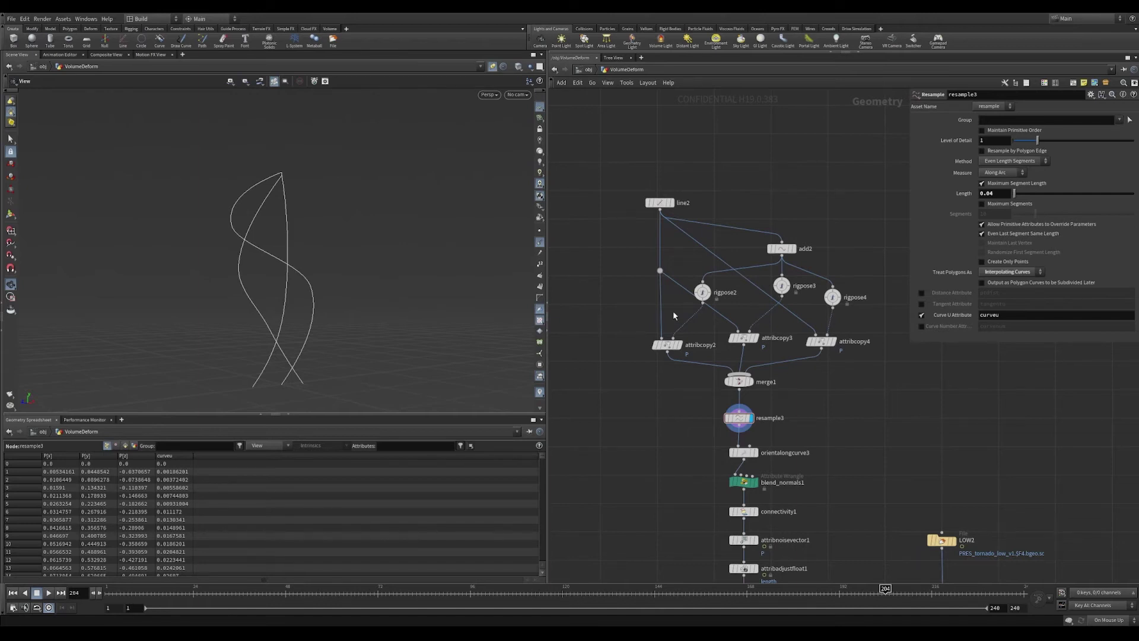
Inspect merge1, display blend_normals1's cyan ribbons, and orbit around them
click(739, 381)
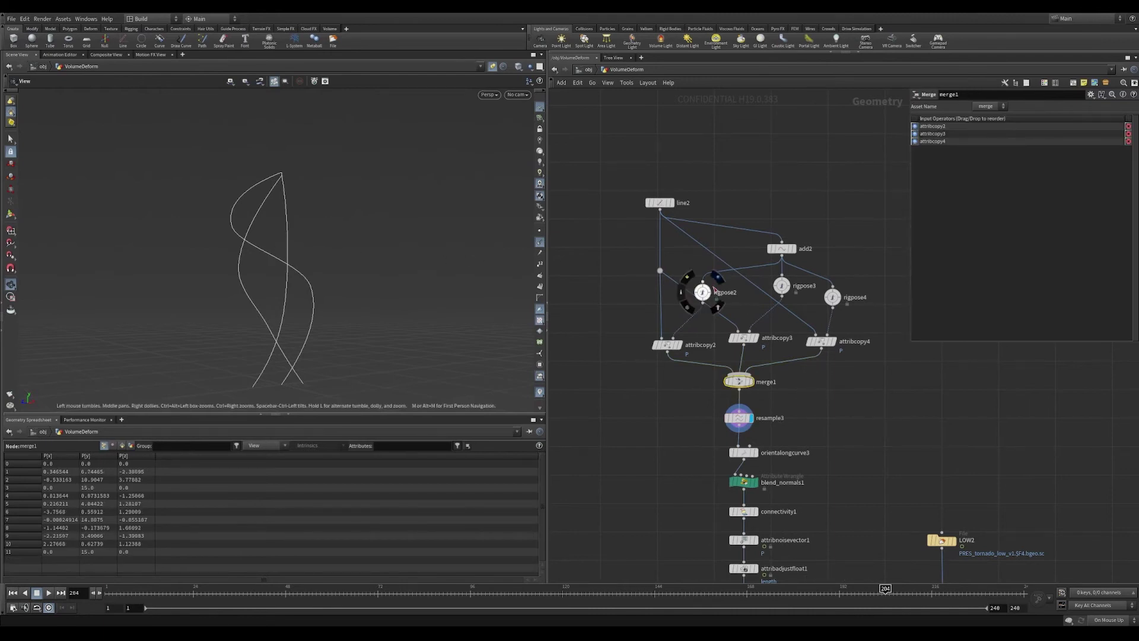
middle_drag(832, 483, 836, 437)
scroll(766, 449, up, 2)
click(752, 446)
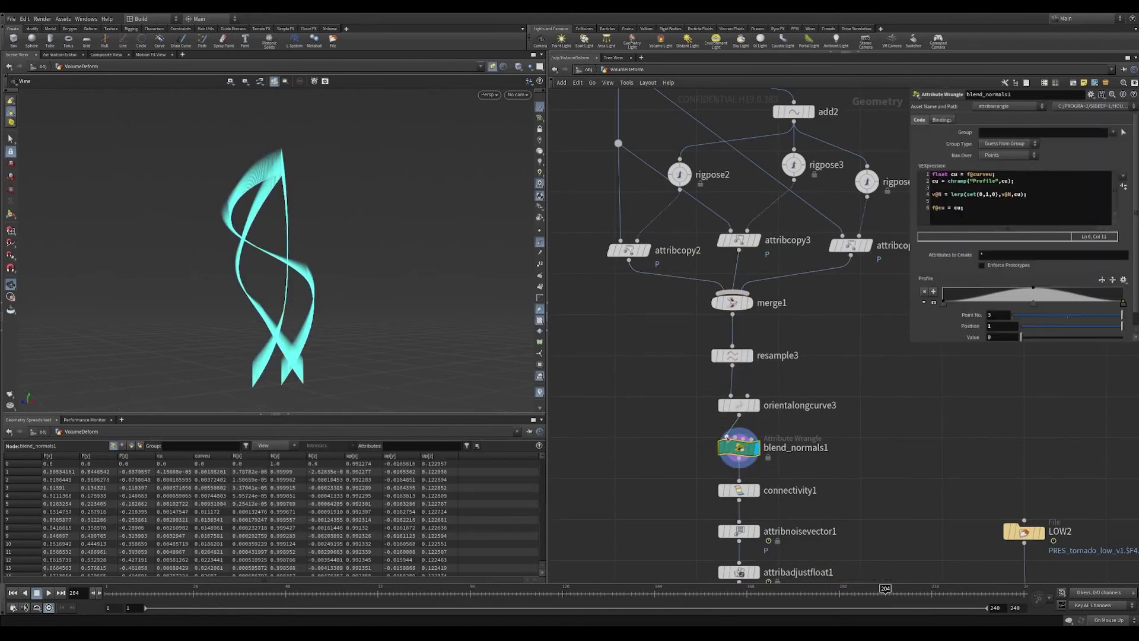
mouse_move(223, 237)
mouse_down()
mouse_move(287, 158)
mouse_move(334, 196)
mouse_up()
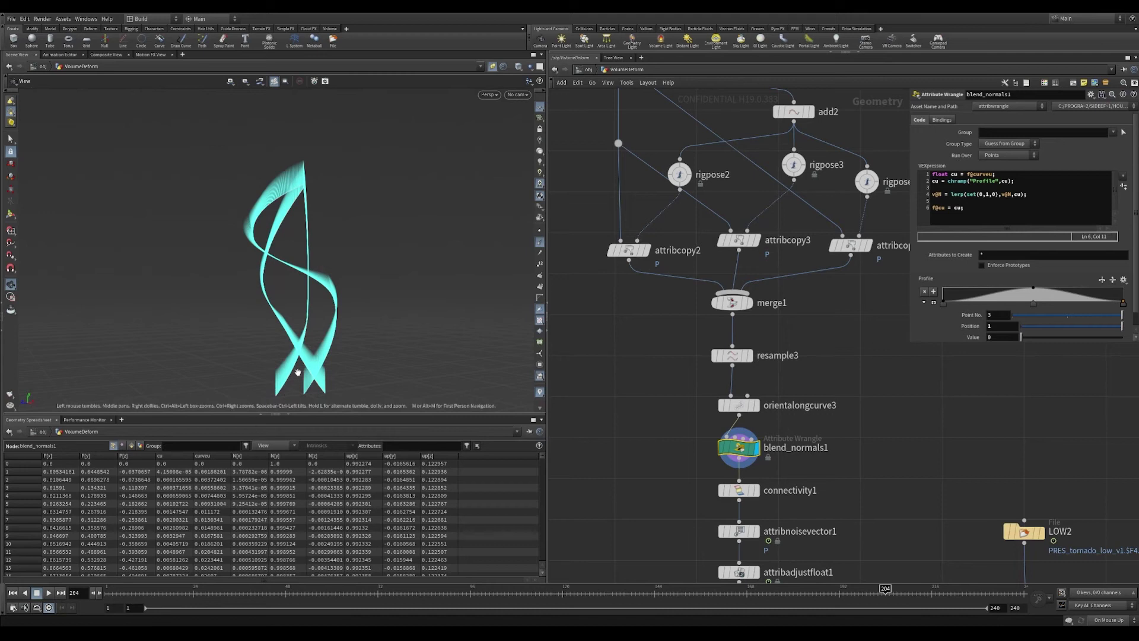
Show attribnoisevector1's noise-displaced curves at an earlier frame, then inspect attribadjustfloat1 and LOW2
middle_drag(812, 456, 778, 332)
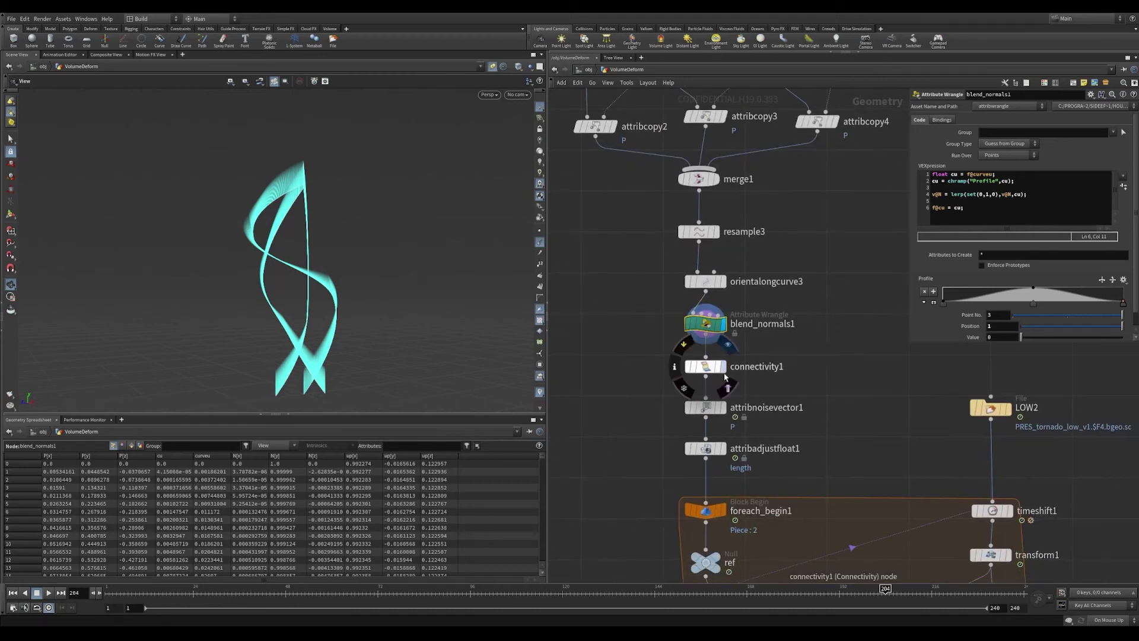
click(704, 371)
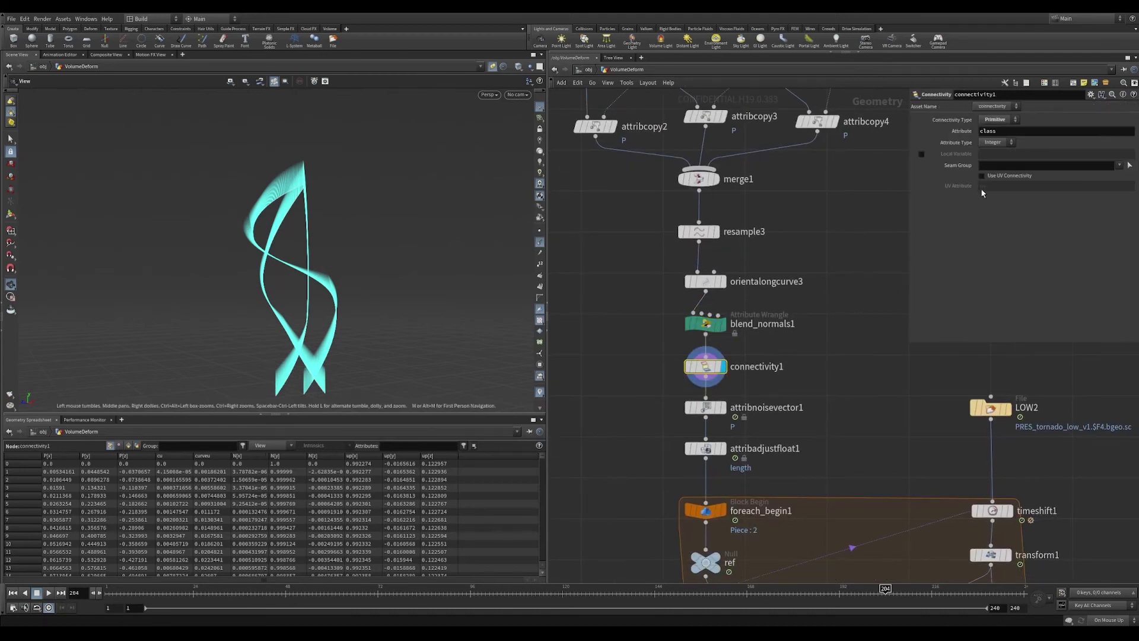
click(704, 410)
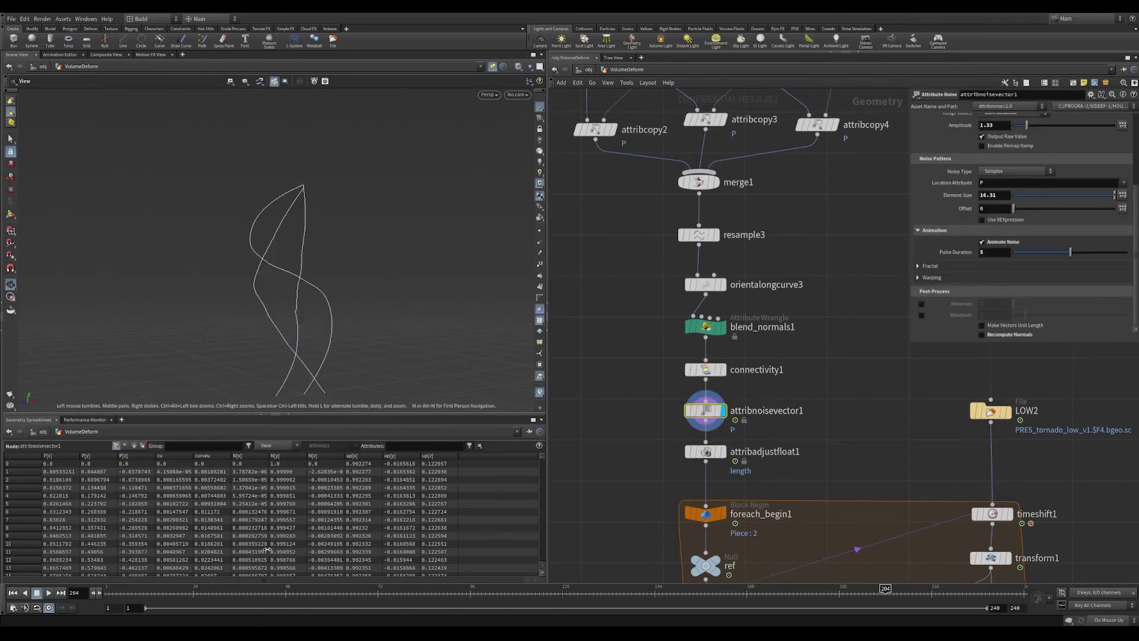
mouse_move(209, 602)
mouse_down()
mouse_move(650, 607)
mouse_move(724, 590)
mouse_up()
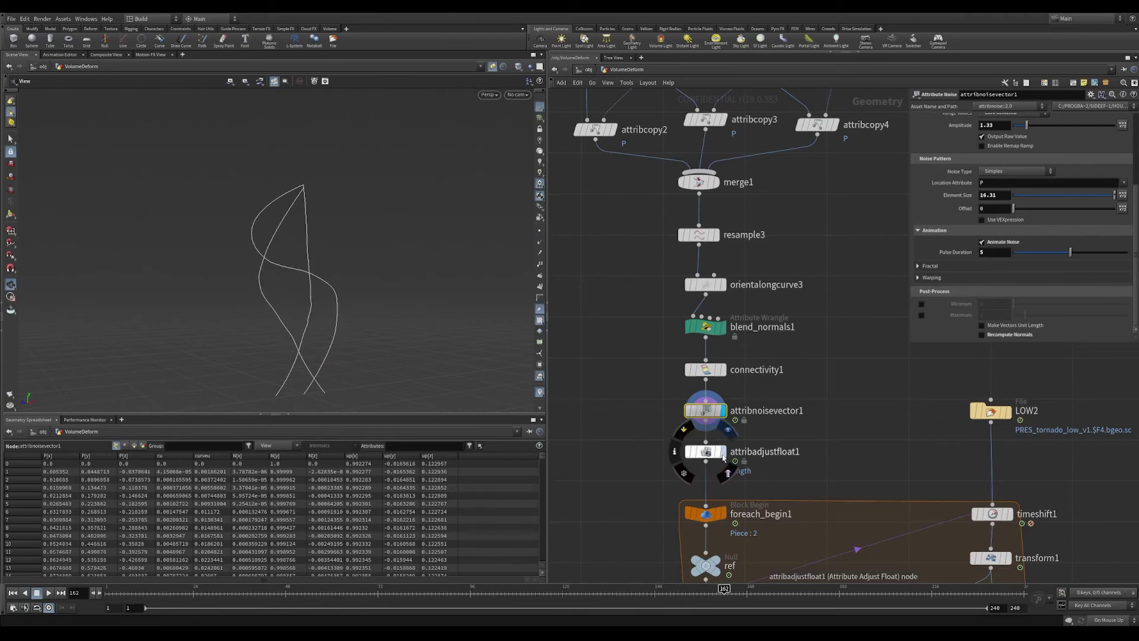
click(706, 452)
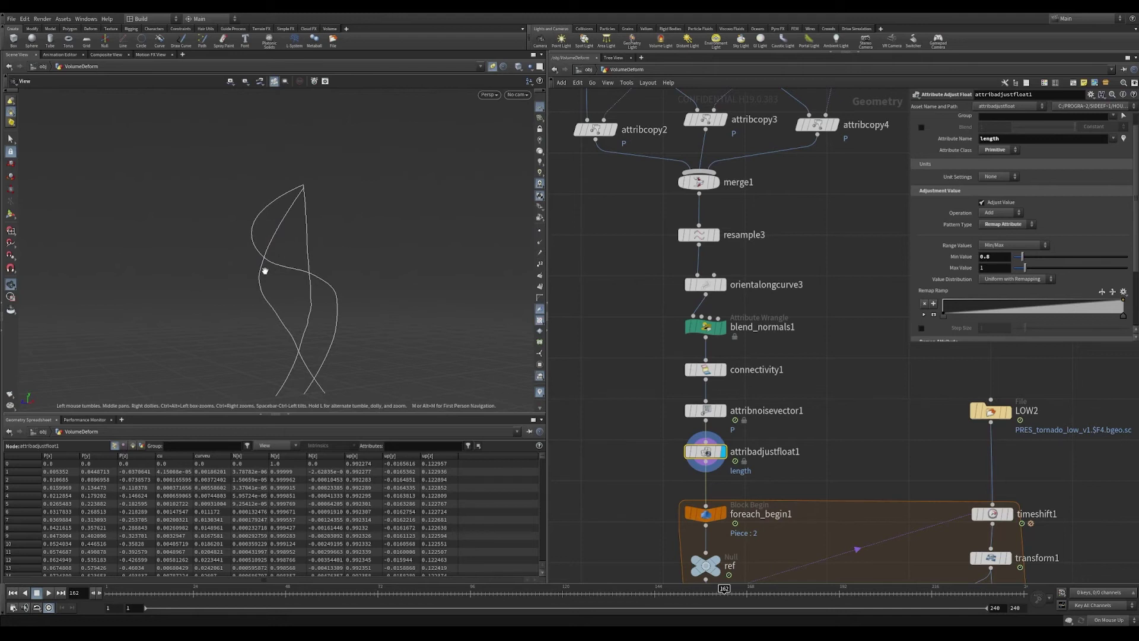
middle_drag(990, 410, 795, 313)
click(795, 314)
Display the LOW2 tornado volume, then the timeshift1 version, viewed from above
click(869, 318)
drag(362, 309, 363, 338)
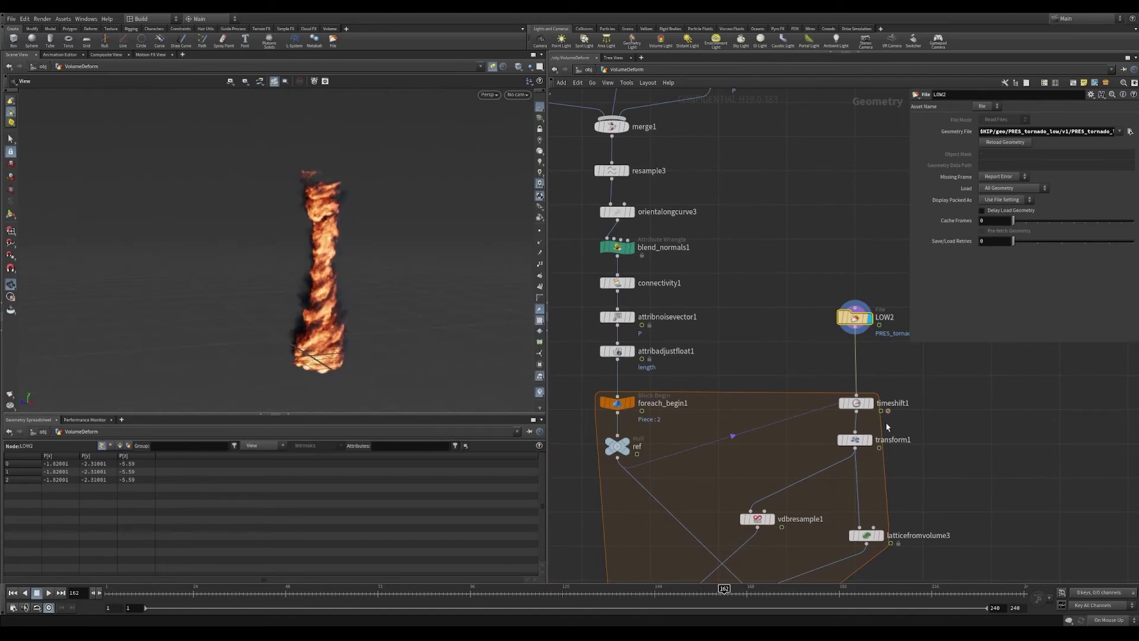
drag(817, 378, 917, 431)
click(868, 403)
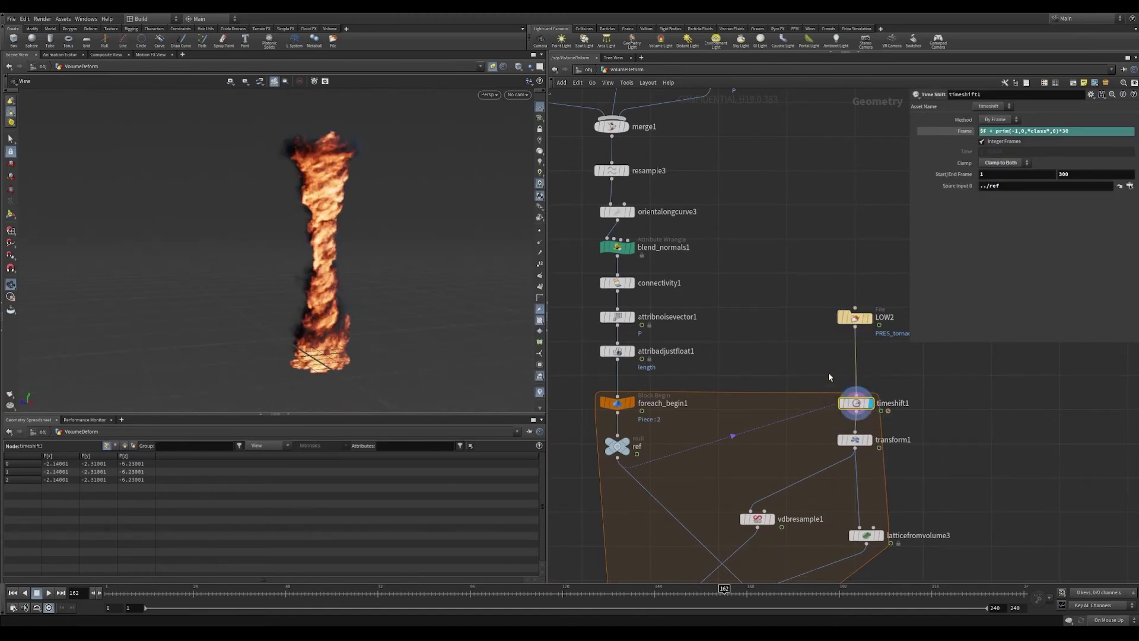
Move the LOW2 file node up and left in the network
middle_drag(923, 395, 859, 409)
click(795, 335)
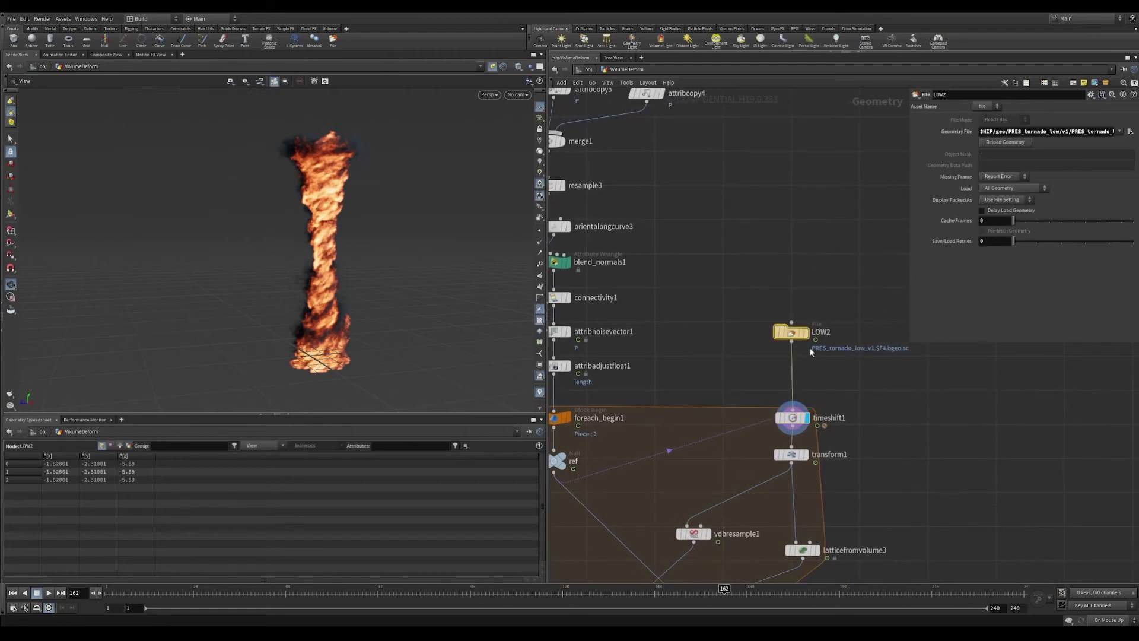
drag(800, 343, 756, 333)
drag(710, 286, 775, 350)
scroll(919, 417, down, 3)
scroll(809, 381, up, 3)
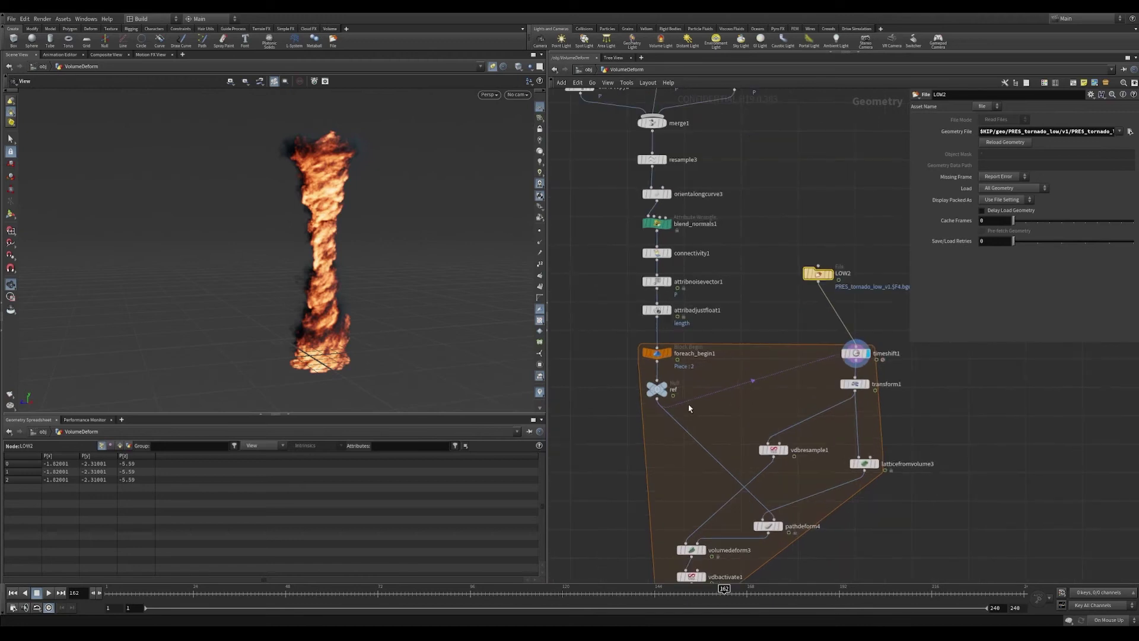
scroll(872, 399, up, 2)
scroll(804, 455, down, 2)
scroll(846, 462, up, 1)
Display latticefromvolume3, then pathdeform4, and orbit around the bent fire tornado
click(894, 469)
scroll(791, 499, up, 1)
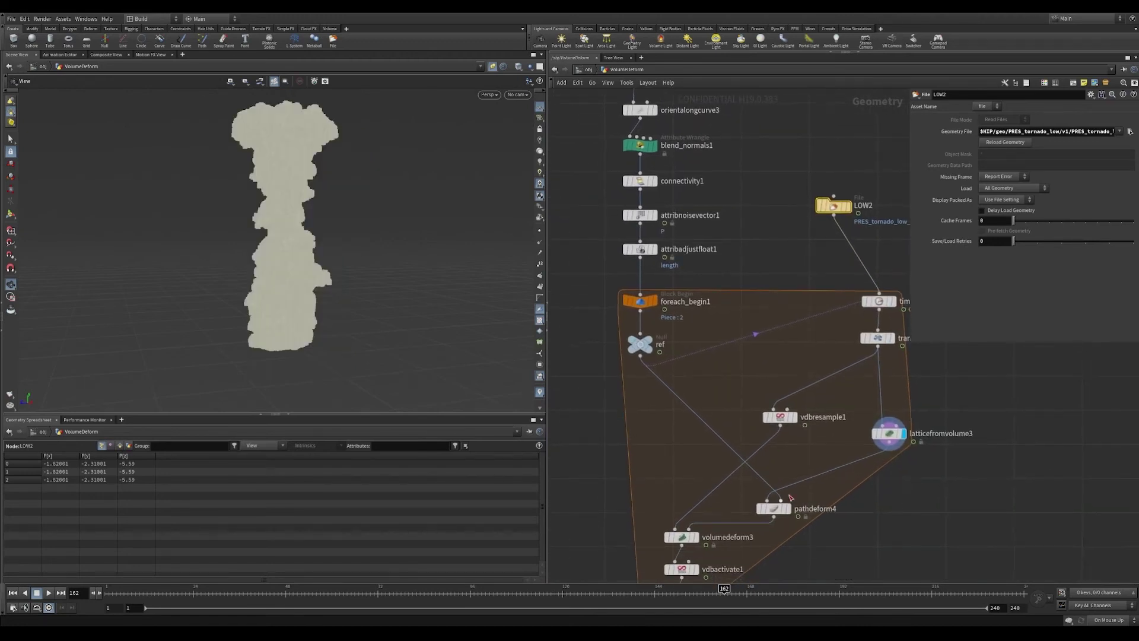
click(784, 509)
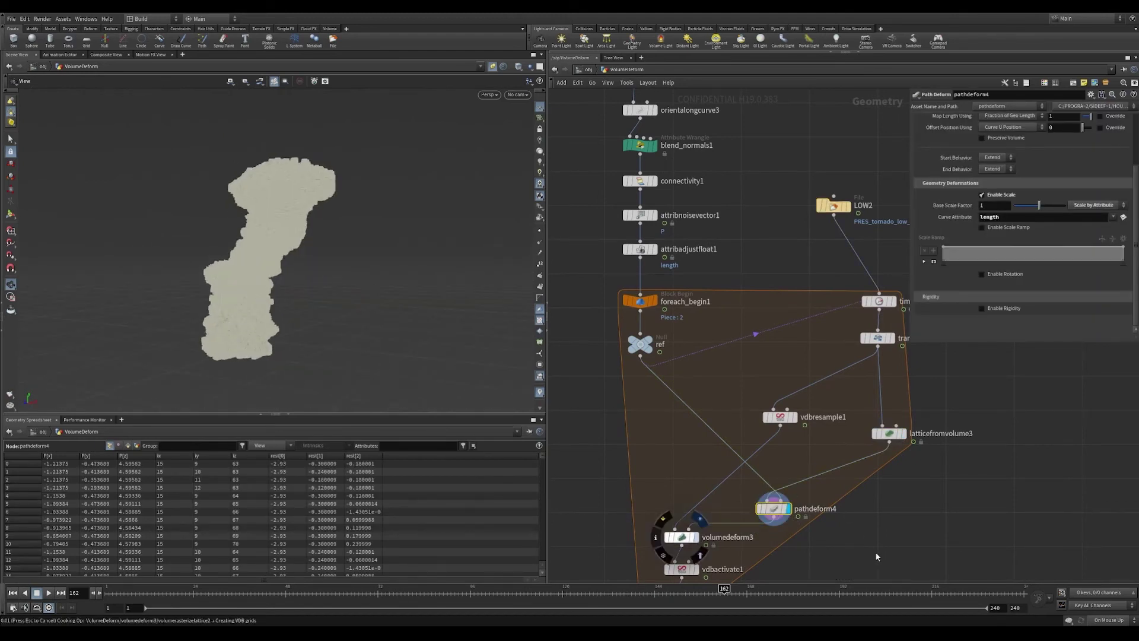
scroll(877, 534, down, 3)
scroll(877, 523, down, 2)
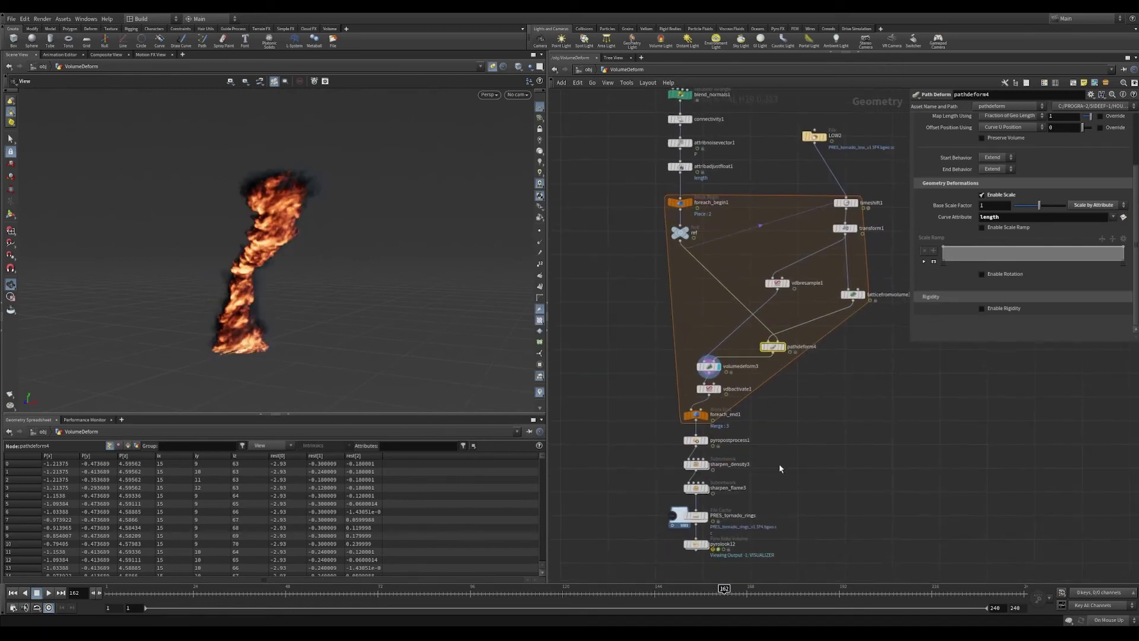
scroll(747, 516, up, 1)
scroll(712, 535, up, 2)
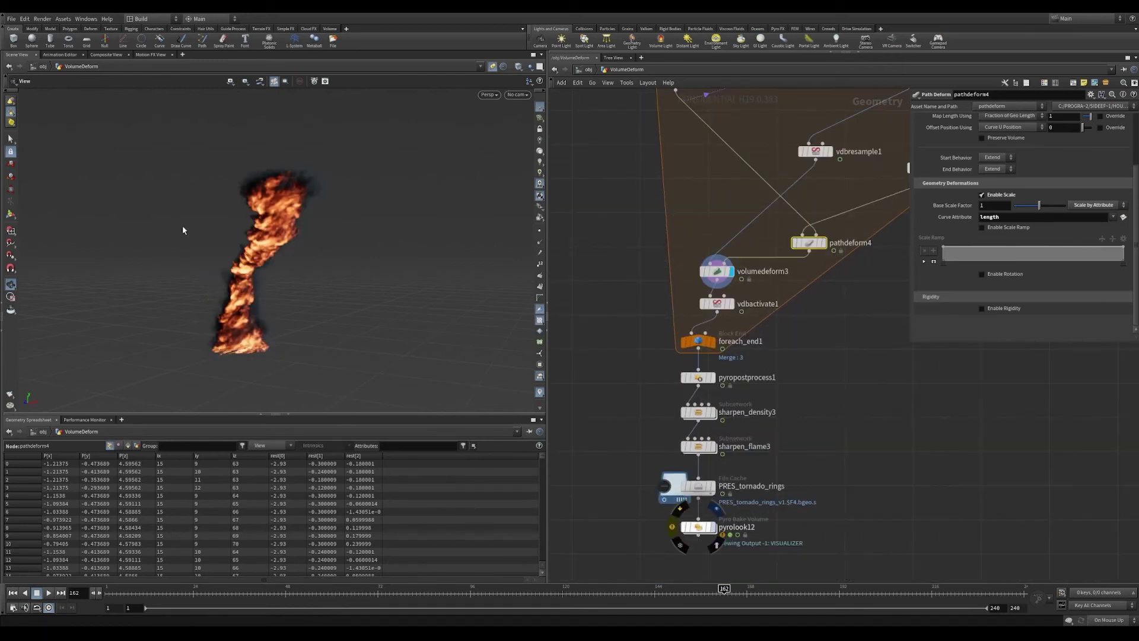
drag(226, 266, 306, 255)
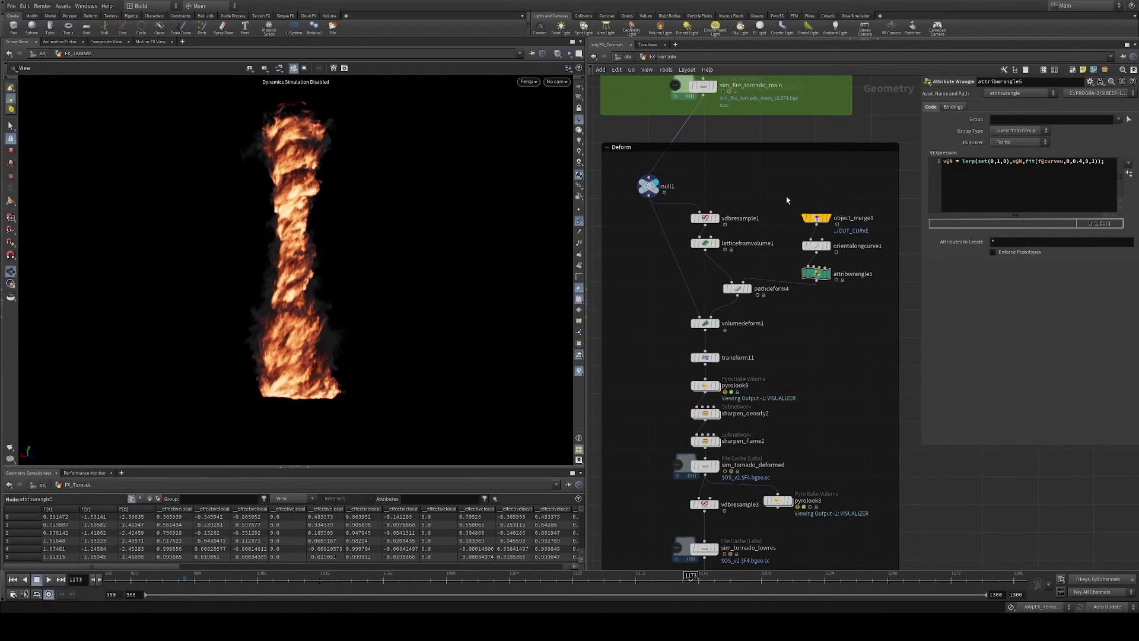
Inspect object_merge1 and orientalongcurve1, showing the curve with its orientation normals
click(830, 220)
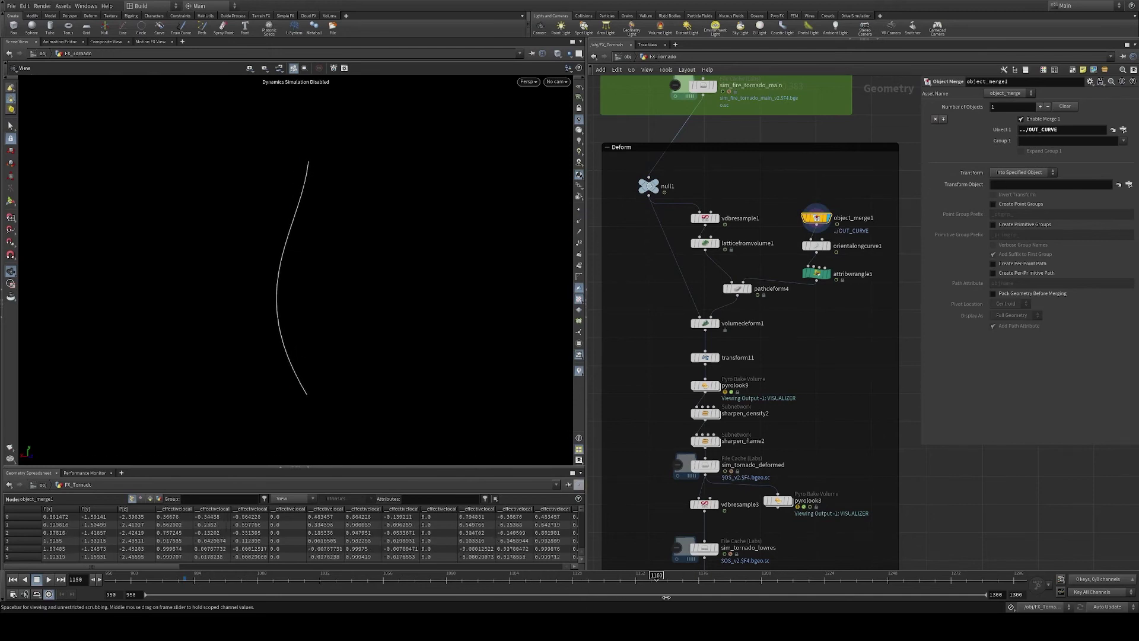
click(816, 245)
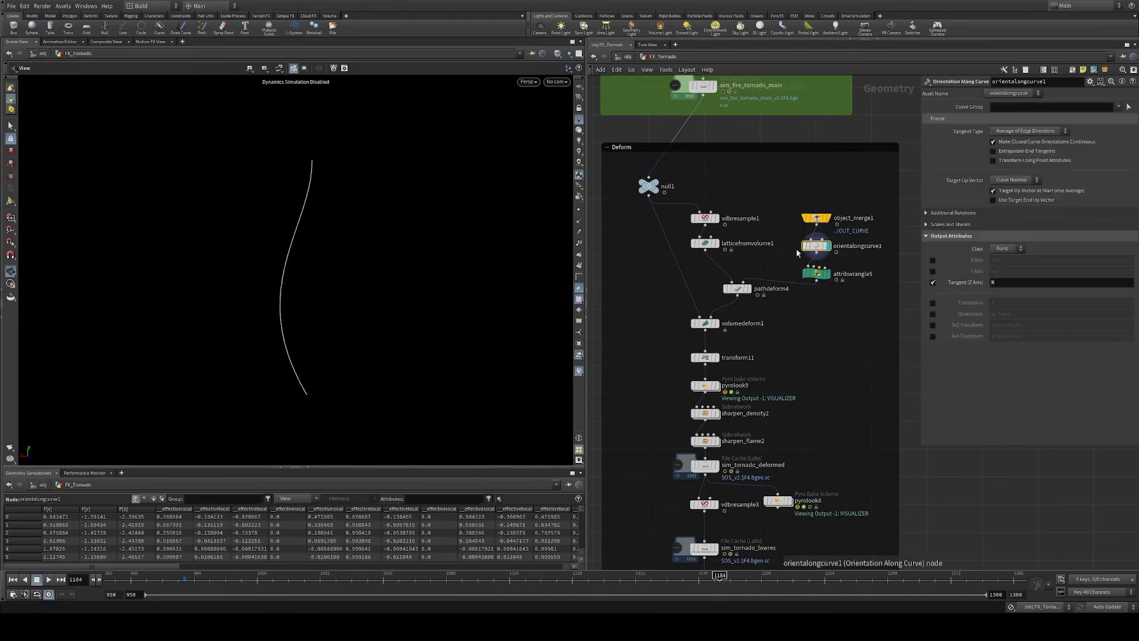
click(579, 221)
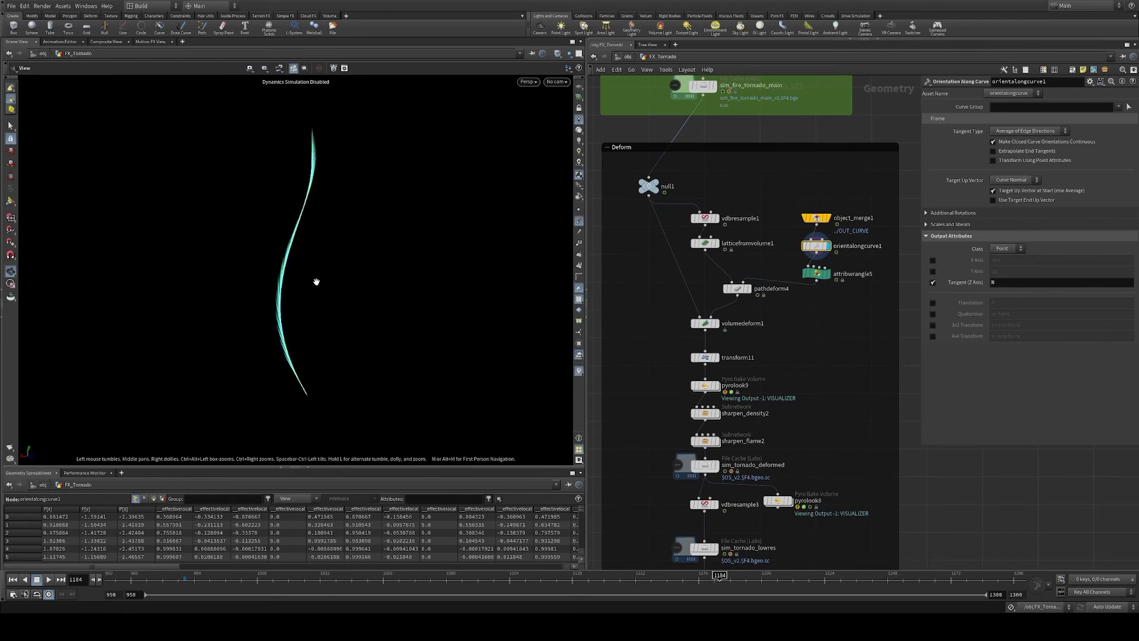
Toggle attribwrangle5's bypass off and on while pathdeform4 is displayed
click(806, 274)
click(748, 288)
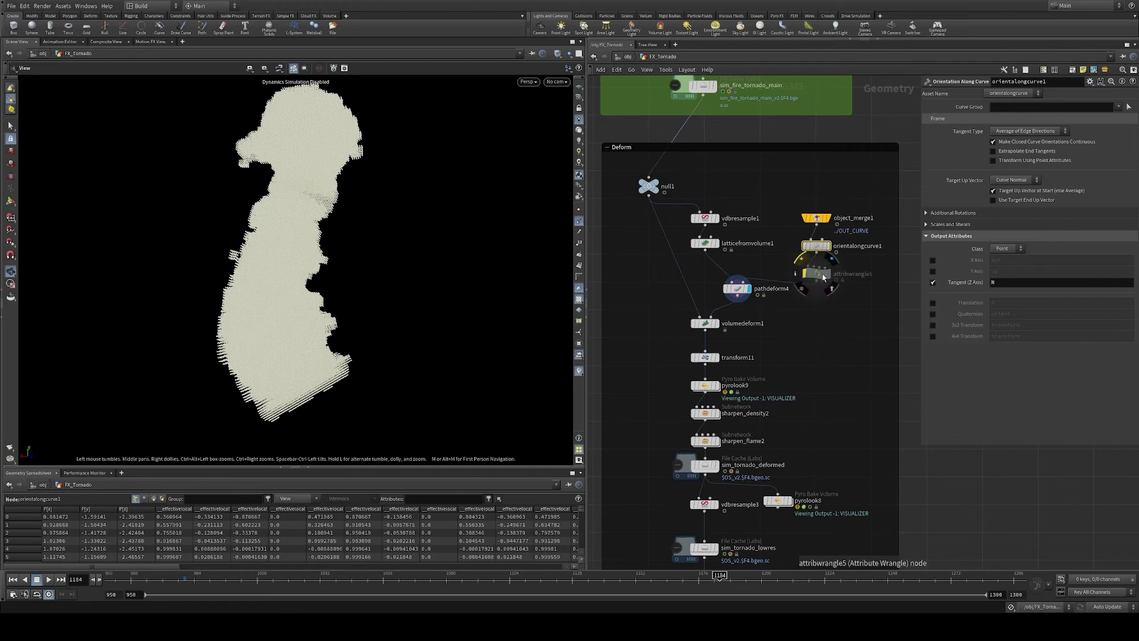
click(817, 275)
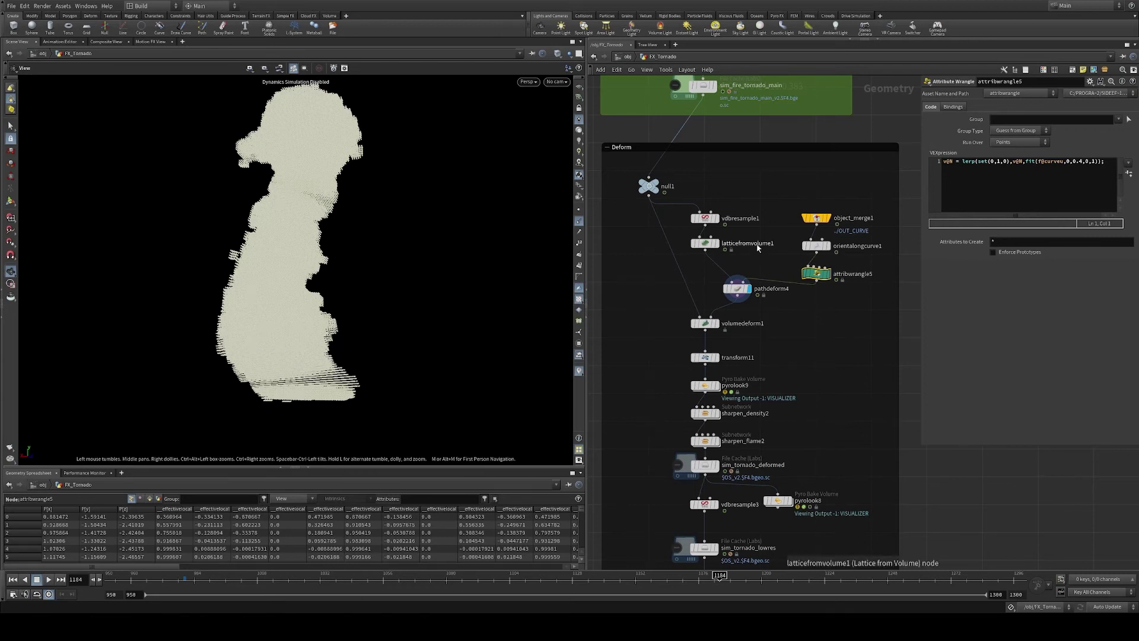
middle_drag(801, 258, 807, 276)
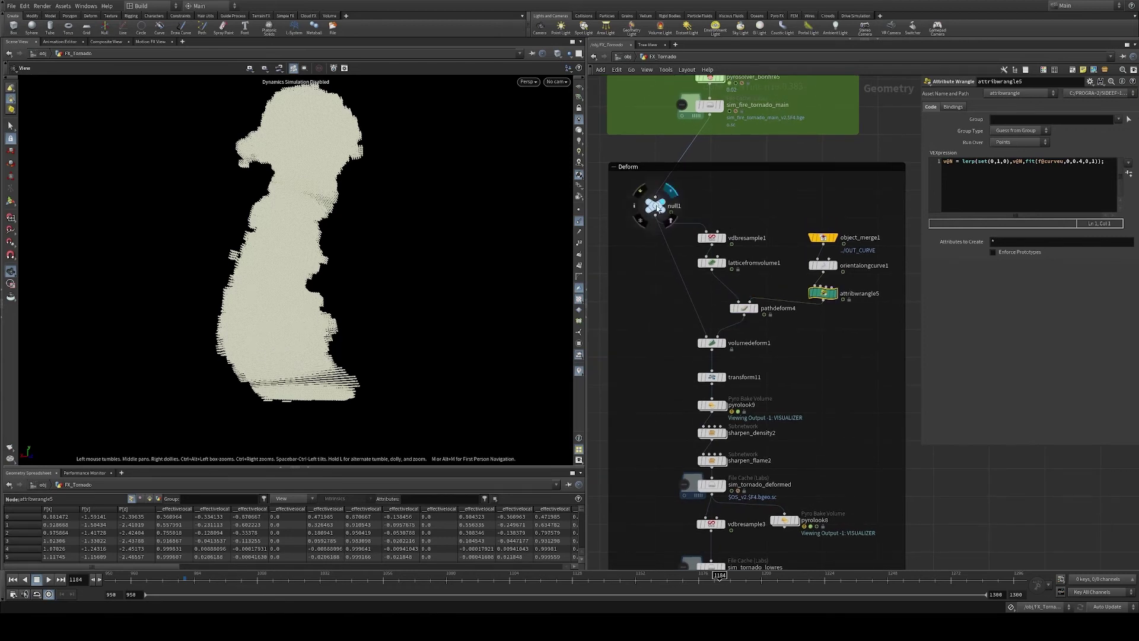
mouse_move(705, 219)
click(728, 242)
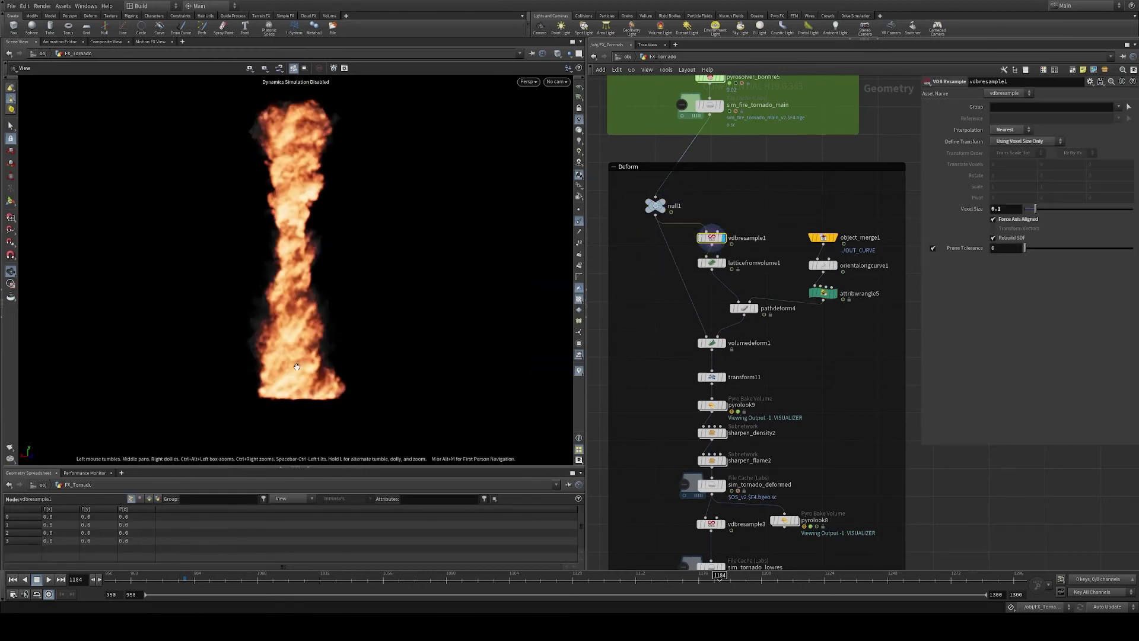
click(711, 264)
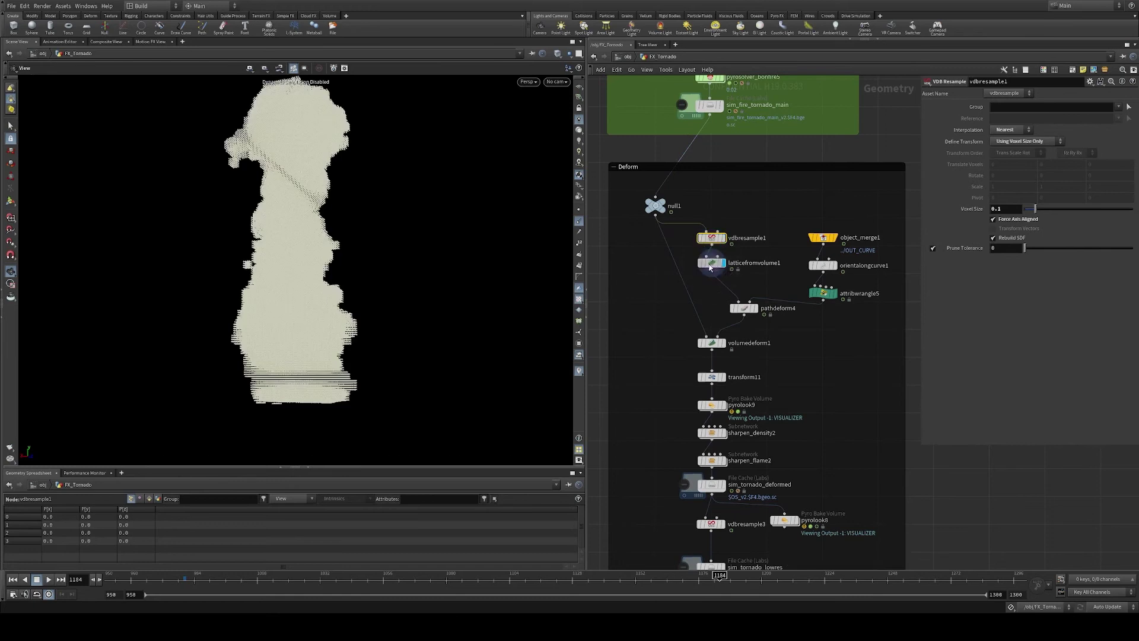
click(711, 263)
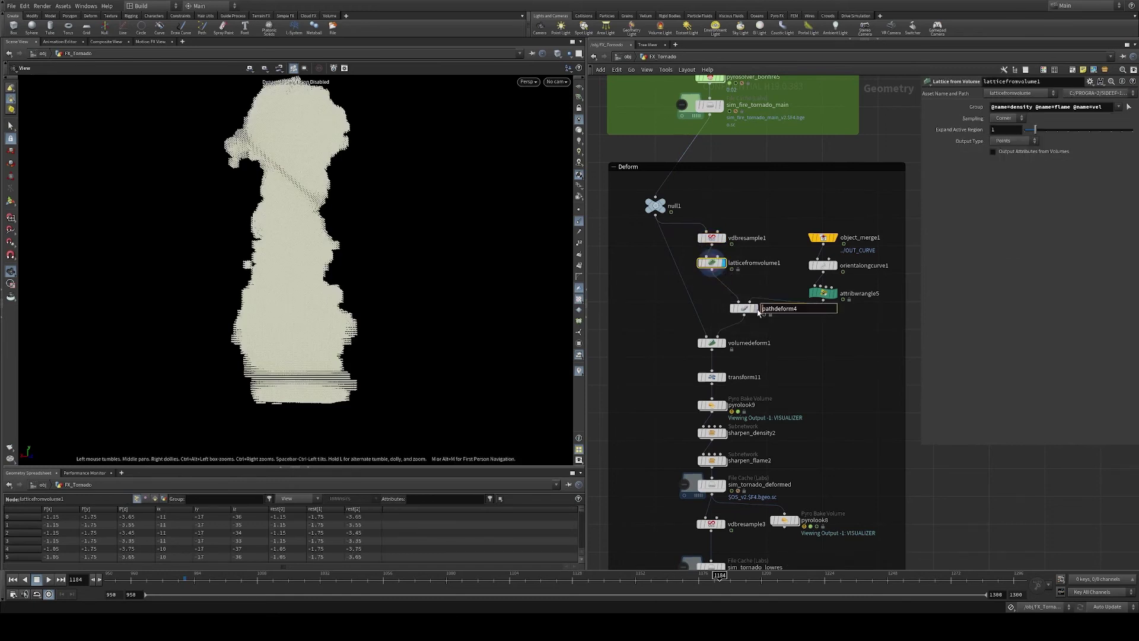
click(753, 308)
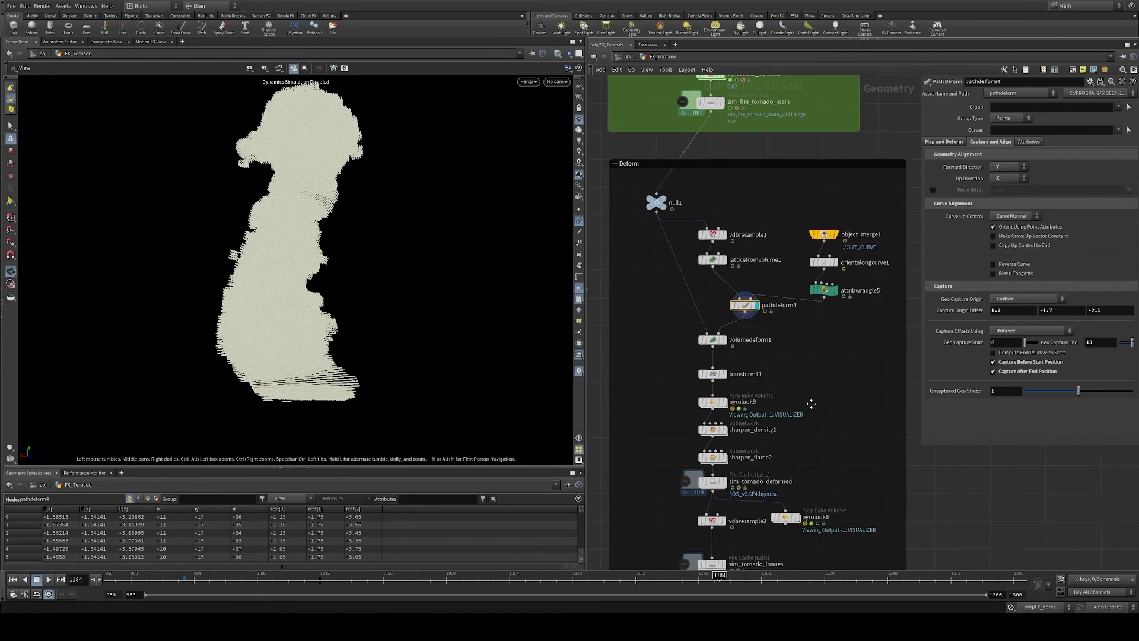
middle_drag(802, 409, 812, 388)
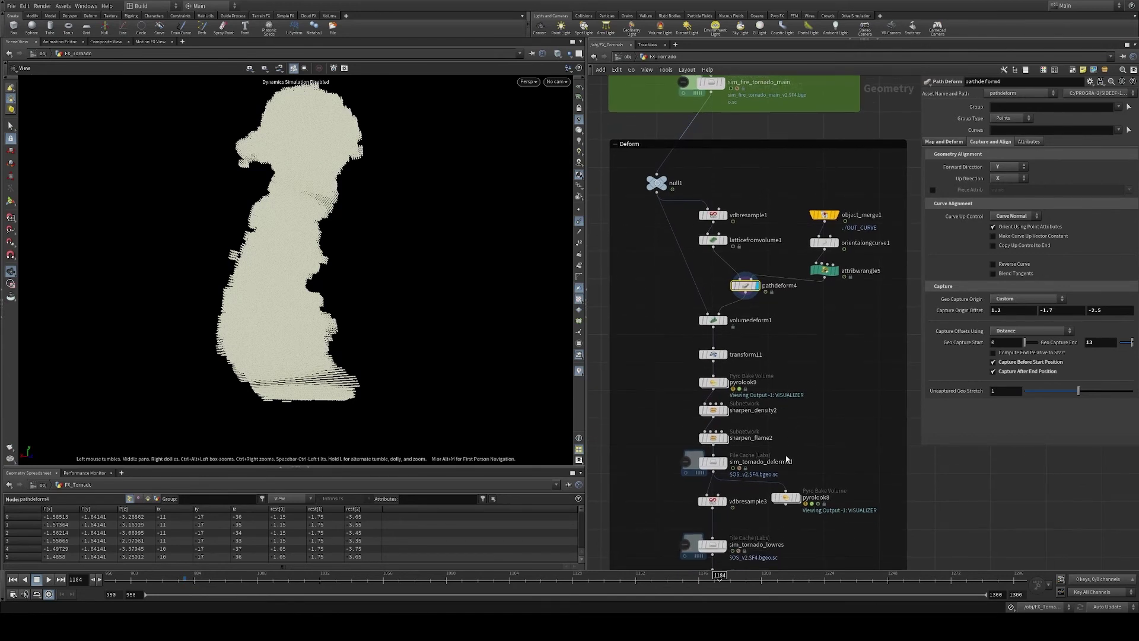